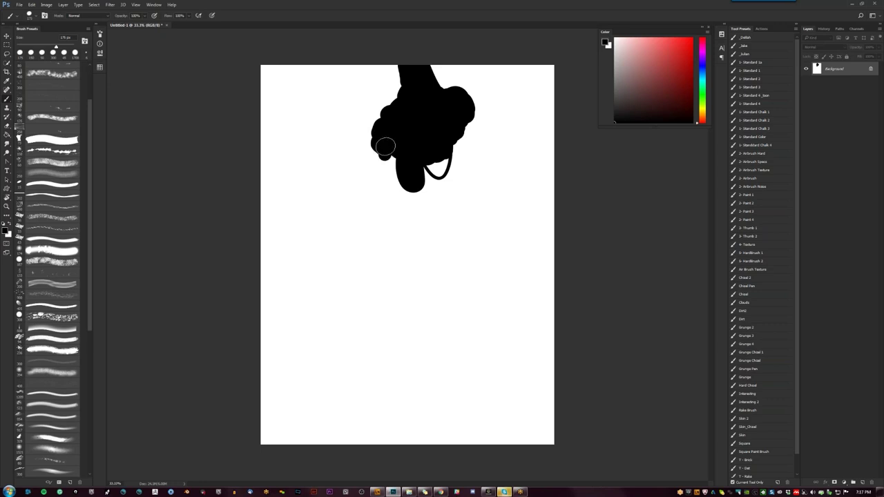
# Step: Extend the lower edge of the black silhouette with rounded brush strokes on both sides
pyautogui.moveTo(379, 140)
pyautogui.mouseDown()
pyautogui.moveTo(364, 132)
pyautogui.moveTo(386, 157)
pyautogui.mouseUp()
pyautogui.moveTo(451, 142)
pyautogui.mouseDown()
pyautogui.moveTo(460, 145)
pyautogui.moveTo(453, 181)
pyautogui.moveTo(458, 148)
pyautogui.moveTo(442, 170)
pyautogui.moveTo(418, 173)
pyautogui.moveTo(383, 159)
pyautogui.moveTo(414, 179)
pyautogui.mouseUp()
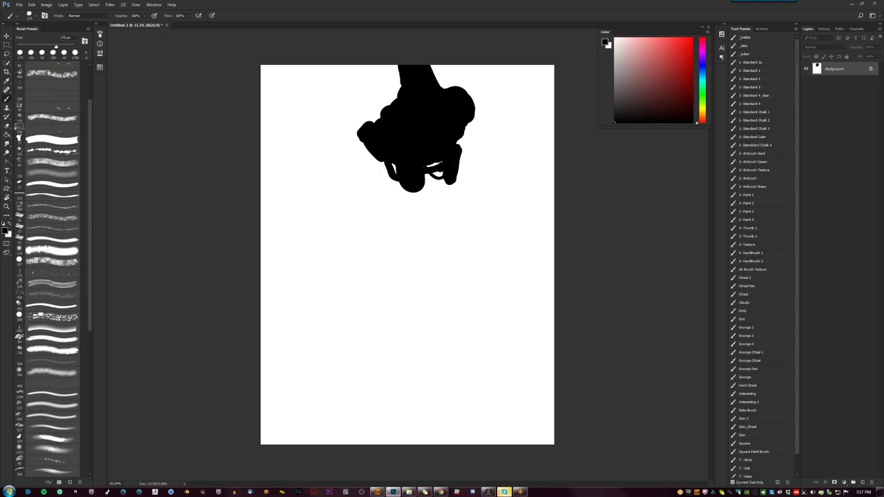
# Step: Create a new layer and paint a solid black bean-shaped blob in the empty space below the silhouette
pyautogui.hotkey('ctrl', 'alt', 'shift', 'n')
pyautogui.keyDown('ctrl'); pyautogui.click(396, 280); pyautogui.keyUp('ctrl')
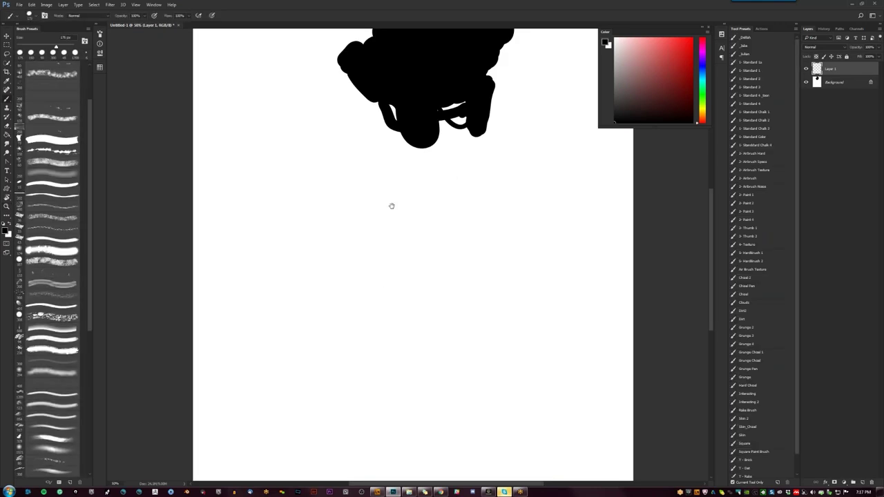
pyautogui.moveTo(392, 206); pyautogui.dragTo(376, 148)
pyautogui.moveTo(418, 185)
pyautogui.mouseDown()
pyautogui.moveTo(368, 278)
pyautogui.moveTo(438, 197)
pyautogui.moveTo(375, 274)
pyautogui.moveTo(391, 207)
pyautogui.moveTo(407, 204)
pyautogui.moveTo(415, 228)
pyautogui.moveTo(420, 193)
pyautogui.mouseUp()
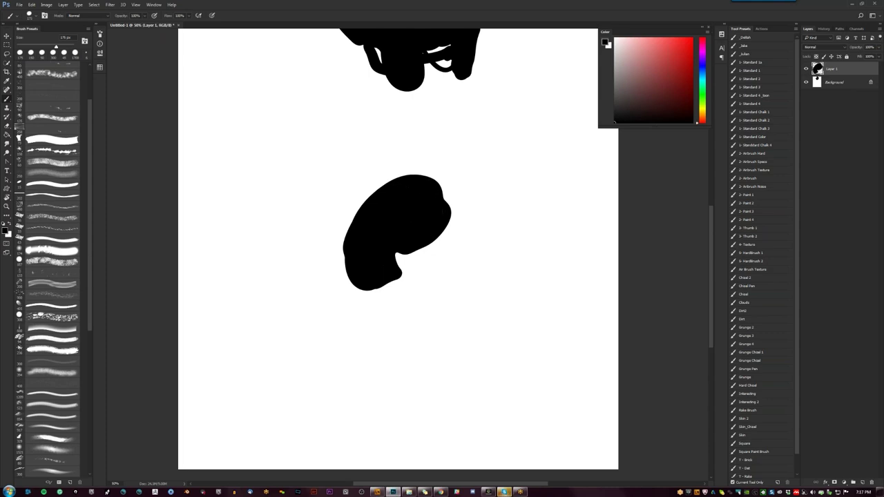
# Step: Shade the black blob with a soft-edged brush, building up light gray tones in white over its upper surface
pyautogui.click(54, 174)
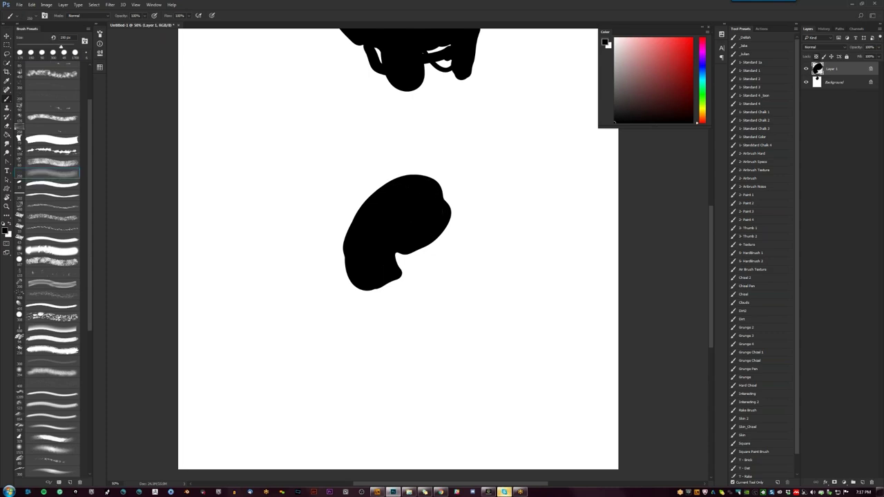
pyautogui.moveTo(349, 238)
pyautogui.mouseDown()
pyautogui.moveTo(432, 183)
pyautogui.moveTo(373, 208)
pyautogui.moveTo(435, 201)
pyautogui.moveTo(356, 242)
pyautogui.moveTo(417, 217)
pyautogui.moveTo(367, 276)
pyautogui.mouseUp()
pyautogui.moveTo(401, 248); pyautogui.dragTo(362, 282)
pyautogui.press('d')
pyautogui.press('x')
pyautogui.moveTo(352, 249)
pyautogui.mouseDown()
pyautogui.moveTo(397, 186)
pyautogui.moveTo(356, 256)
pyautogui.mouseUp()
pyautogui.moveTo(387, 215)
pyautogui.mouseDown()
pyautogui.moveTo(435, 190)
pyautogui.moveTo(370, 232)
pyautogui.mouseUp()
pyautogui.press('[')
pyautogui.moveTo(431, 204); pyautogui.dragTo(411, 218)
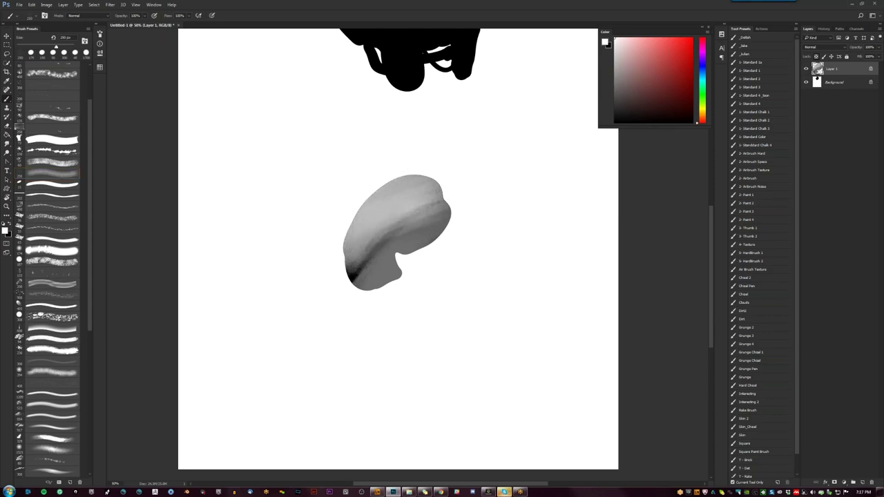
# Step: Smooth the blob's shading with sampled grays and delete the layer it is on
pyautogui.moveTo(408, 188)
pyautogui.mouseDown()
pyautogui.moveTo(432, 179)
pyautogui.moveTo(404, 222)
pyautogui.moveTo(359, 250)
pyautogui.moveTo(355, 271)
pyautogui.moveTo(350, 245)
pyautogui.moveTo(380, 228)
pyautogui.moveTo(351, 249)
pyautogui.moveTo(415, 231)
pyautogui.mouseUp()
pyautogui.keyDown('alt'); pyautogui.click(386, 241); pyautogui.keyUp('alt')
pyautogui.keyDown('alt'); pyautogui.click(380, 231); pyautogui.keyUp('alt')
pyautogui.moveTo(376, 259)
pyautogui.mouseDown()
pyautogui.moveTo(353, 275)
pyautogui.moveTo(399, 287)
pyautogui.moveTo(369, 281)
pyautogui.mouseUp()
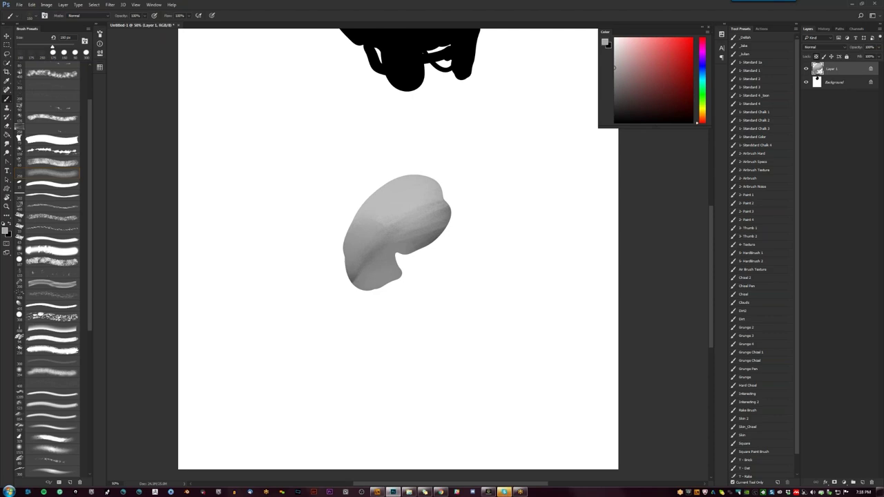
pyautogui.press('Delete')
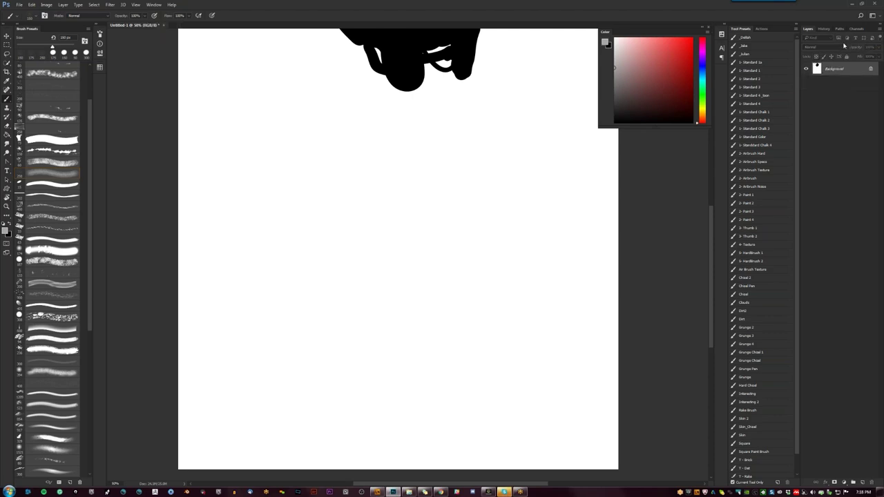
# Step: Choose a flat chisel-like brush and paint a thin curved black limb down from the silhouette's left side
pyautogui.moveTo(506, 205); pyautogui.dragTo(525, 295)
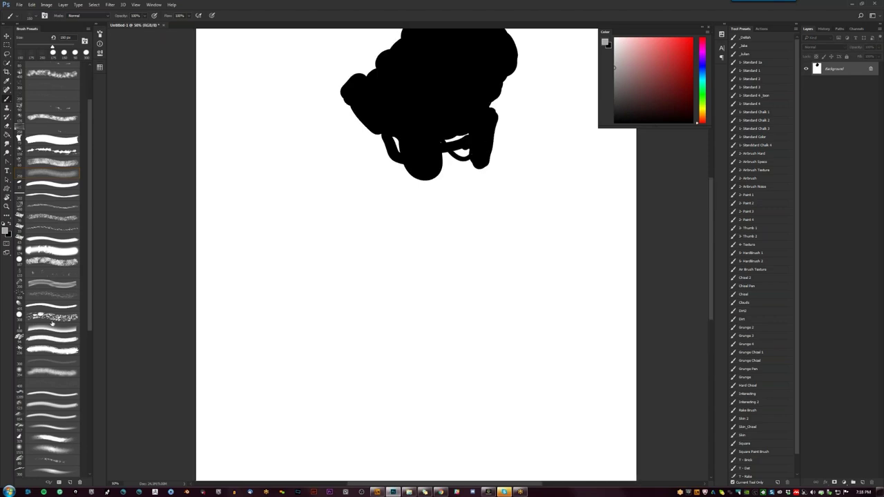
pyautogui.click(68, 238)
pyautogui.press('d')
pyautogui.moveTo(355, 108); pyautogui.dragTo(304, 201)
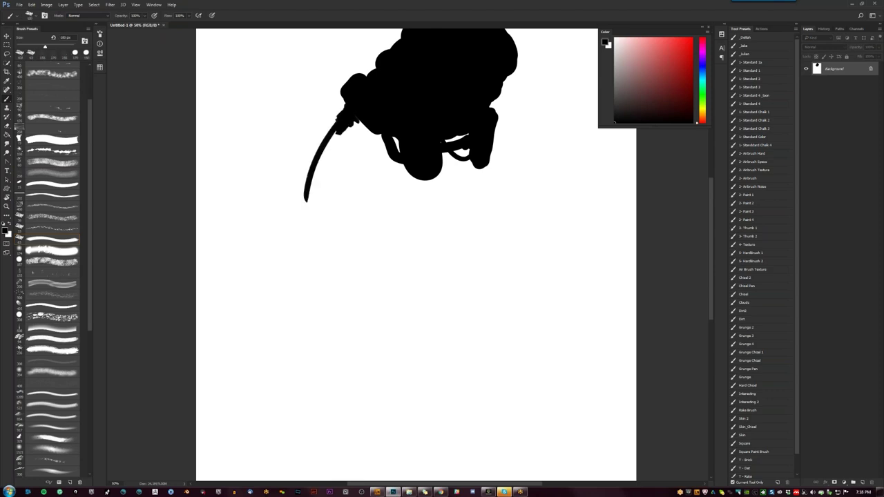
# Step: Enlarge the brush and paint a long jointed leg tapering down from the silhouette's left shoulder
pyautogui.press(']')
pyautogui.press(']')
pyautogui.press(']')
pyautogui.moveTo(337, 119)
pyautogui.mouseDown()
pyautogui.moveTo(284, 150)
pyautogui.moveTo(307, 259)
pyautogui.mouseUp()
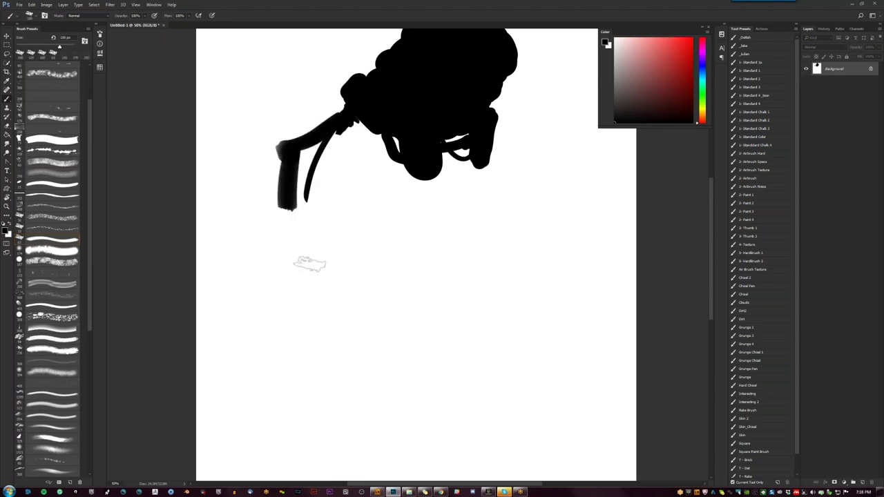
pyautogui.moveTo(295, 181); pyautogui.dragTo(349, 370)
pyautogui.moveTo(330, 332); pyautogui.dragTo(319, 223)
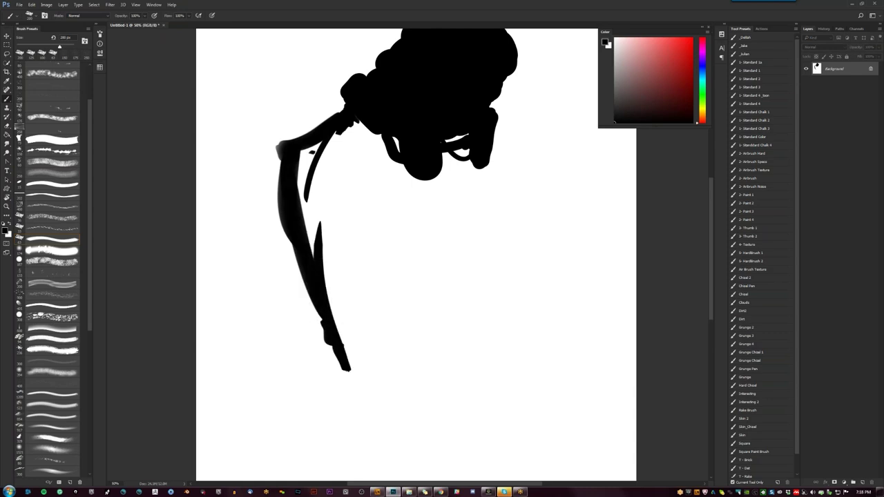
# Step: Paint an inner strand beside the left leg and a chain of irregular black shapes hanging beneath the body
pyautogui.moveTo(308, 151)
pyautogui.mouseDown()
pyautogui.moveTo(316, 226)
pyautogui.moveTo(309, 147)
pyautogui.moveTo(315, 159)
pyautogui.moveTo(320, 142)
pyautogui.moveTo(323, 152)
pyautogui.moveTo(342, 148)
pyautogui.moveTo(361, 128)
pyautogui.moveTo(338, 138)
pyautogui.moveTo(349, 131)
pyautogui.moveTo(370, 142)
pyautogui.moveTo(357, 193)
pyautogui.moveTo(363, 221)
pyautogui.moveTo(373, 230)
pyautogui.moveTo(377, 181)
pyautogui.moveTo(368, 209)
pyautogui.moveTo(384, 245)
pyautogui.moveTo(396, 229)
pyautogui.moveTo(389, 209)
pyautogui.moveTo(398, 183)
pyautogui.moveTo(421, 214)
pyautogui.moveTo(408, 287)
pyautogui.mouseUp()
pyautogui.press('z')
pyautogui.keyDown('alt'); pyautogui.click(396, 229); pyautogui.keyUp('alt')
pyautogui.keyDown('alt'); pyautogui.click(395, 229); pyautogui.keyUp('alt')
pyautogui.click(395, 230)
pyautogui.click(395, 229)
pyautogui.press('b')
pyautogui.moveTo(402, 231)
pyautogui.mouseDown()
pyautogui.moveTo(385, 166)
pyautogui.moveTo(407, 231)
pyautogui.moveTo(387, 197)
pyautogui.moveTo(380, 211)
pyautogui.mouseUp()
# Step: Flip the canvas horizontally, paint extra limb shapes and connecting strokes on the body's short side, and flip it back
pyautogui.press('z')
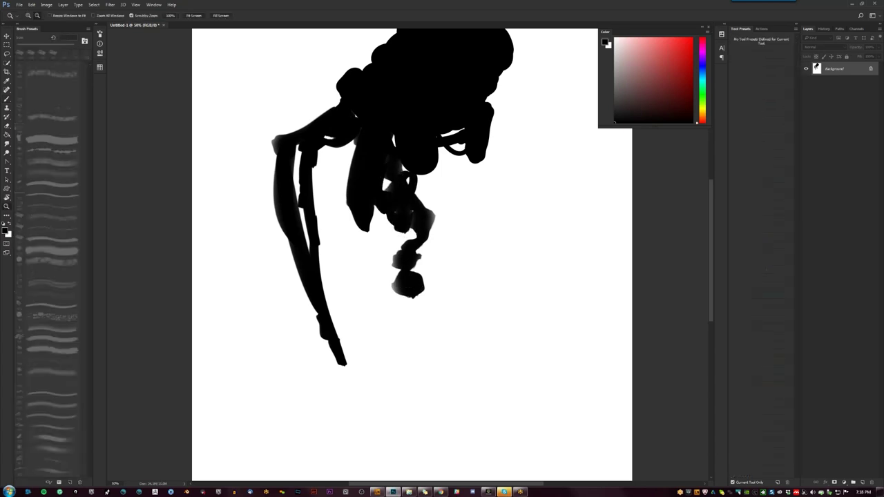
pyautogui.keyDown('alt'); pyautogui.click(381, 211); pyautogui.keyUp('alt')
pyautogui.hotkey('ctrl', 'shift', 'h')
pyautogui.press('b')
pyautogui.moveTo(362, 155)
pyautogui.mouseDown()
pyautogui.moveTo(367, 204)
pyautogui.moveTo(363, 184)
pyautogui.moveTo(418, 185)
pyautogui.moveTo(387, 222)
pyautogui.moveTo(403, 186)
pyautogui.mouseUp()
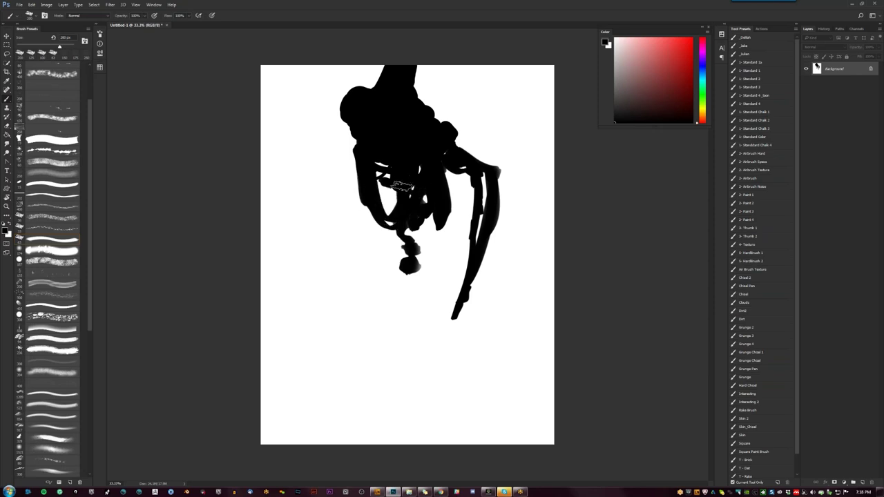
pyautogui.moveTo(358, 137); pyautogui.dragTo(352, 210)
pyautogui.hotkey('ctrl', 'shift', 'h')
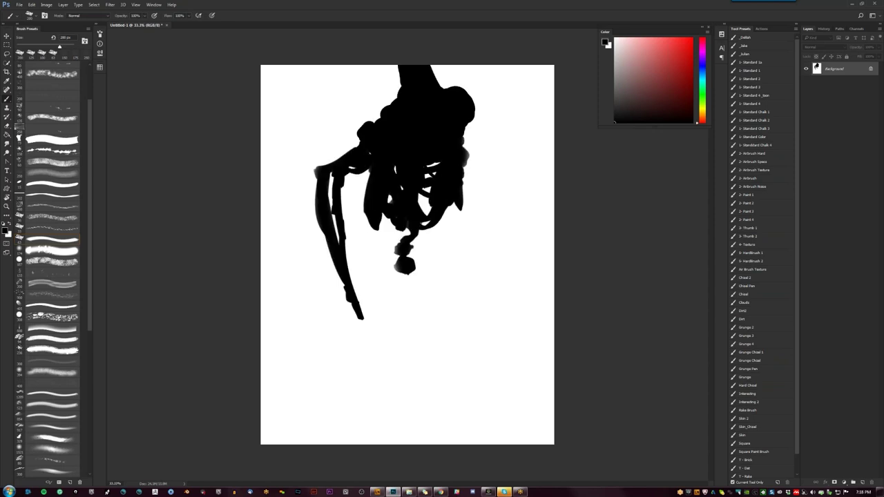
# Step: Fill the gap inside the long left leg and build up the small head hanging below the body
pyautogui.moveTo(319, 172); pyautogui.dragTo(352, 298)
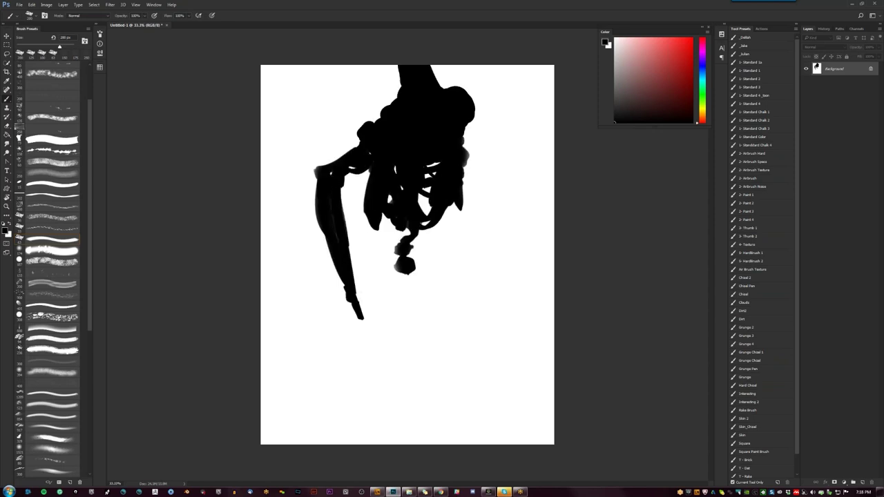
pyautogui.moveTo(404, 271)
pyautogui.mouseDown()
pyautogui.moveTo(383, 267)
pyautogui.moveTo(391, 254)
pyautogui.moveTo(395, 263)
pyautogui.moveTo(374, 232)
pyautogui.moveTo(401, 267)
pyautogui.moveTo(416, 263)
pyautogui.mouseUp()
pyautogui.moveTo(442, 211)
pyautogui.mouseDown()
pyautogui.moveTo(414, 265)
pyautogui.moveTo(392, 280)
pyautogui.moveTo(404, 280)
pyautogui.mouseUp()
# Step: Paint a thin pointed spike down the silhouette's right side, add strokes near the neck, and undo the last stroke
pyautogui.moveTo(459, 181); pyautogui.dragTo(469, 257)
pyautogui.moveTo(463, 170); pyautogui.dragTo(467, 160)
pyautogui.moveTo(374, 171)
pyautogui.mouseDown()
pyautogui.moveTo(359, 196)
pyautogui.moveTo(365, 172)
pyautogui.moveTo(336, 225)
pyautogui.moveTo(361, 202)
pyautogui.moveTo(347, 227)
pyautogui.moveTo(349, 252)
pyautogui.moveTo(349, 241)
pyautogui.moveTo(378, 309)
pyautogui.mouseUp()
pyautogui.moveTo(358, 265); pyautogui.dragTo(385, 348)
pyautogui.hotkey('ctrl', 'z')
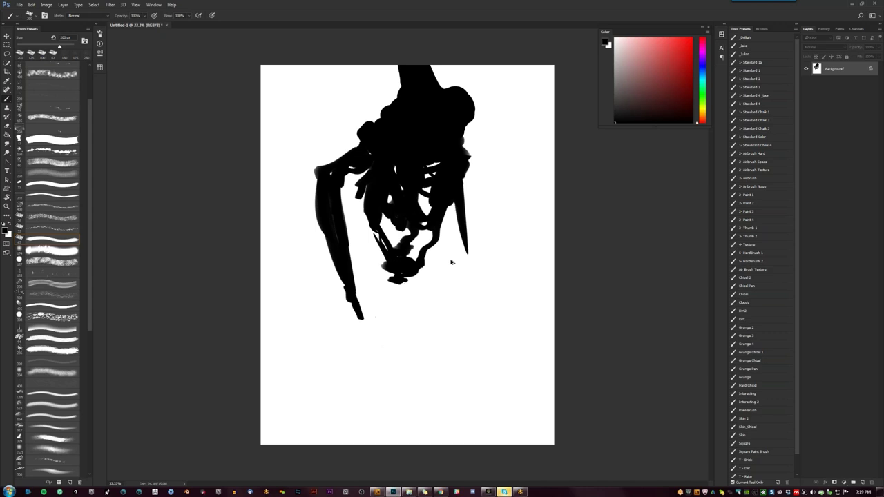
# Step: Paint a segmented limb reaching the canvas's left edge and a thick wedge running up to the top edge
pyautogui.moveTo(362, 191)
pyautogui.mouseDown()
pyautogui.moveTo(350, 209)
pyautogui.moveTo(371, 165)
pyautogui.mouseUp()
pyautogui.moveTo(384, 110)
pyautogui.mouseDown()
pyautogui.moveTo(340, 65)
pyautogui.moveTo(339, 83)
pyautogui.moveTo(375, 145)
pyautogui.moveTo(363, 98)
pyautogui.moveTo(339, 67)
pyautogui.moveTo(377, 123)
pyautogui.moveTo(354, 138)
pyautogui.moveTo(354, 157)
pyautogui.moveTo(339, 141)
pyautogui.moveTo(336, 148)
pyautogui.moveTo(344, 157)
pyautogui.moveTo(336, 137)
pyautogui.moveTo(333, 147)
pyautogui.moveTo(327, 126)
pyautogui.moveTo(332, 142)
pyautogui.moveTo(326, 128)
pyautogui.moveTo(321, 136)
pyautogui.moveTo(307, 125)
pyautogui.moveTo(319, 136)
pyautogui.moveTo(316, 126)
pyautogui.moveTo(263, 102)
pyautogui.mouseUp()
pyautogui.press(']')
pyautogui.press(']')
pyautogui.press(']')
pyautogui.press(']')
pyautogui.press(']')
pyautogui.press(']')
pyautogui.press(']')
pyautogui.press(']')
pyautogui.press('[')
pyautogui.press('[')
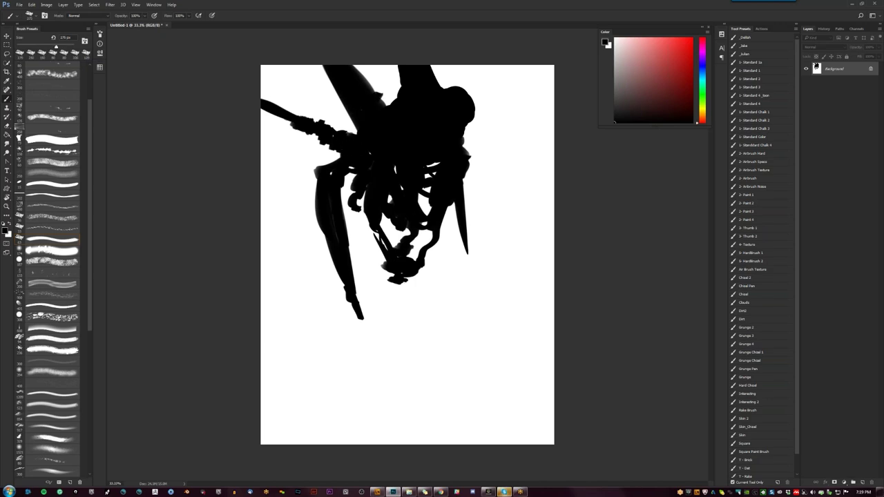
pyautogui.moveTo(366, 97)
pyautogui.mouseDown()
pyautogui.moveTo(370, 81)
pyautogui.moveTo(379, 96)
pyautogui.moveTo(341, 88)
pyautogui.mouseUp()
# Step: Paint a thick black bar from the body across the long left leg to the canvas's left edge
pyautogui.press('[')
pyautogui.press('[')
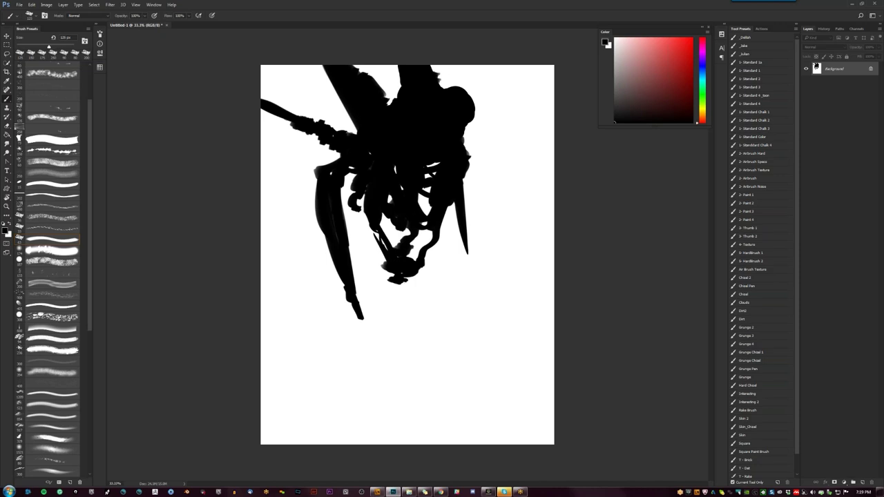
pyautogui.moveTo(359, 195)
pyautogui.mouseDown()
pyautogui.moveTo(354, 206)
pyautogui.moveTo(261, 235)
pyautogui.mouseUp()
pyautogui.press(']')
pyautogui.press(']')
pyautogui.moveTo(311, 220); pyautogui.dragTo(363, 202)
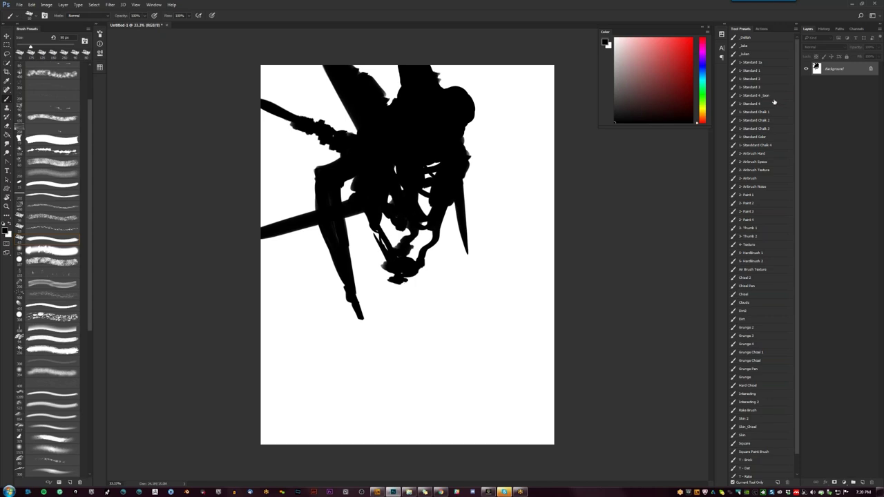
# Step: Block in a gray head and neck with overlapping translucent strokes in the empty area at the canvas's lower right
pyautogui.press('z')
pyautogui.click(473, 271)
pyautogui.press('b')
pyautogui.moveTo(473, 272)
pyautogui.mouseDown()
pyautogui.moveTo(484, 182)
pyautogui.moveTo(420, 249)
pyautogui.moveTo(444, 272)
pyautogui.moveTo(476, 203)
pyautogui.moveTo(442, 253)
pyautogui.moveTo(492, 201)
pyautogui.moveTo(475, 268)
pyautogui.moveTo(432, 271)
pyautogui.moveTo(426, 246)
pyautogui.moveTo(433, 278)
pyautogui.moveTo(424, 236)
pyautogui.moveTo(439, 256)
pyautogui.moveTo(454, 246)
pyautogui.moveTo(445, 241)
pyautogui.moveTo(449, 272)
pyautogui.moveTo(423, 327)
pyautogui.moveTo(453, 319)
pyautogui.moveTo(494, 262)
pyautogui.moveTo(477, 319)
pyautogui.mouseUp()
pyautogui.keyDown('alt'); pyautogui.click(529, 276); pyautogui.keyUp('alt')
pyautogui.moveTo(528, 276)
pyautogui.mouseDown()
pyautogui.moveTo(479, 329)
pyautogui.moveTo(533, 268)
pyautogui.mouseUp()
pyautogui.press('x')
pyautogui.moveTo(505, 227)
pyautogui.mouseDown()
pyautogui.moveTo(522, 329)
pyautogui.moveTo(475, 263)
pyautogui.moveTo(477, 391)
pyautogui.moveTo(484, 298)
pyautogui.moveTo(476, 369)
pyautogui.moveTo(528, 346)
pyautogui.mouseUp()
pyautogui.moveTo(474, 308)
pyautogui.mouseDown()
pyautogui.moveTo(501, 376)
pyautogui.moveTo(506, 258)
pyautogui.mouseUp()
# Step: Smudge the tones of the gray head's neck with an enlarged Smudge brush
pyautogui.press('r')
pyautogui.press('r')
pyautogui.press(']')
pyautogui.press(']')
pyautogui.press(']')
pyautogui.press(']')
pyautogui.press(']')
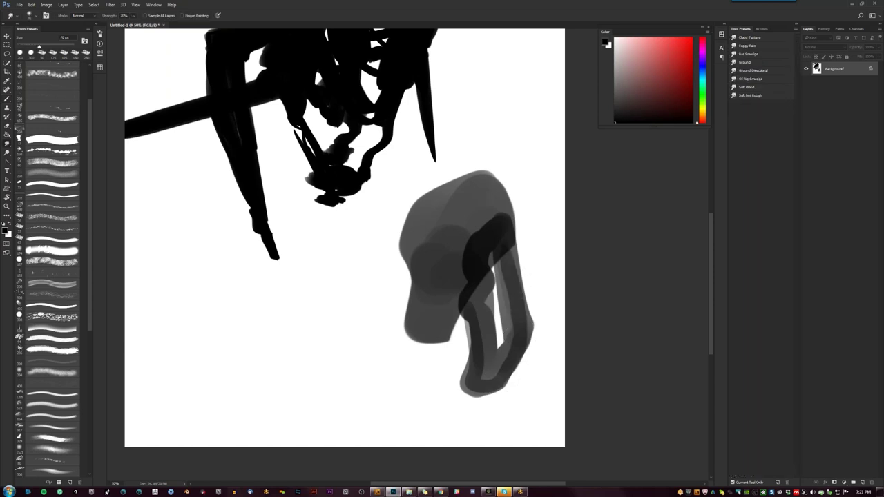
pyautogui.moveTo(482, 353)
pyautogui.mouseDown()
pyautogui.moveTo(493, 356)
pyautogui.moveTo(487, 257)
pyautogui.moveTo(505, 336)
pyautogui.moveTo(501, 243)
pyautogui.moveTo(496, 286)
pyautogui.moveTo(505, 280)
pyautogui.moveTo(484, 371)
pyautogui.mouseUp()
# Step: Paint a dark collar across the base of the neck with a sampled tone and trim the neck's outer edge in white
pyautogui.press('b')
pyautogui.keyDown('alt'); pyautogui.click(489, 250); pyautogui.keyUp('alt')
pyautogui.press('[')
pyautogui.press('[')
pyautogui.press('[')
pyautogui.moveTo(522, 336); pyautogui.dragTo(466, 416)
pyautogui.moveTo(532, 337); pyautogui.dragTo(445, 416)
pyautogui.keyDown('alt'); pyautogui.click(554, 319); pyautogui.keyUp('alt')
pyautogui.moveTo(538, 310); pyautogui.dragTo(544, 344)
# Step: Flip the canvas horizontally, cut away the area under the jaw and paint black accents along the lower face
pyautogui.hotkey('ctrl', 'shift', 'h')
pyautogui.moveTo(410, 342)
pyautogui.mouseDown()
pyautogui.moveTo(604, 333)
pyautogui.moveTo(451, 345)
pyautogui.mouseUp()
pyautogui.moveTo(415, 323); pyautogui.dragTo(458, 348)
pyautogui.press('d')
pyautogui.press('[')
pyautogui.moveTo(435, 299)
pyautogui.mouseDown()
pyautogui.moveTo(427, 301)
pyautogui.moveTo(452, 294)
pyautogui.moveTo(480, 240)
pyautogui.moveTo(460, 260)
pyautogui.moveTo(468, 257)
pyautogui.moveTo(458, 286)
pyautogui.mouseUp()
# Step: Sample a dark gray from the face and paint angular planes across the side of the head
pyautogui.press('[')
pyautogui.press('[')
pyautogui.keyDown('alt'); pyautogui.click(454, 284); pyautogui.keyUp('alt')
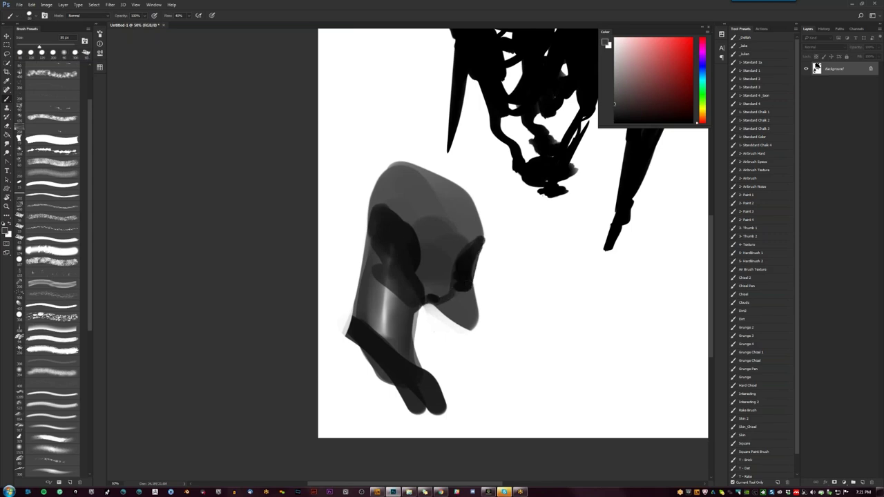
pyautogui.moveTo(415, 219)
pyautogui.mouseDown()
pyautogui.moveTo(422, 263)
pyautogui.moveTo(441, 213)
pyautogui.mouseUp()
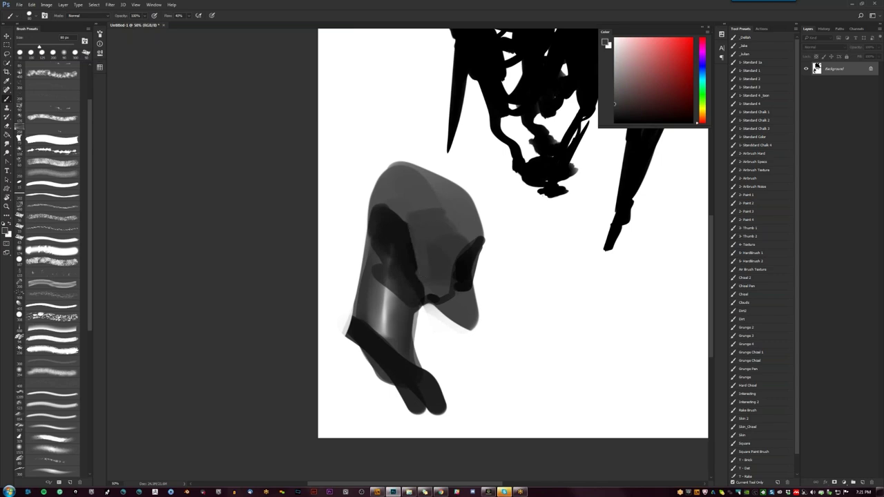
# Step: Paint gray diagonal strokes over the dark patch behind the jaw with a sampled tone
pyautogui.keyDown('alt'); pyautogui.click(375, 281); pyautogui.keyUp('alt')
pyautogui.keyDown('alt'); pyautogui.click(377, 278); pyautogui.keyUp('alt')
pyautogui.moveTo(375, 268); pyautogui.dragTo(406, 299)
pyautogui.moveTo(378, 242); pyautogui.dragTo(409, 296)
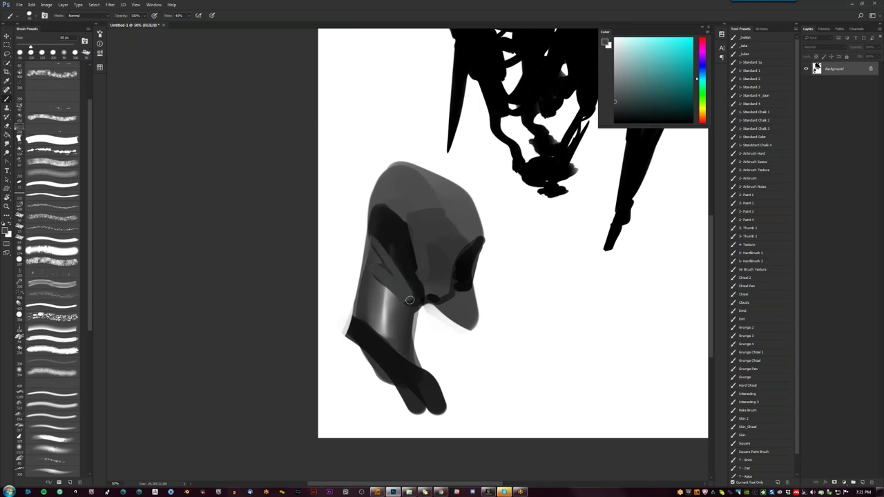
# Step: Add thin strokes behind the jaw with a smaller brush and place a black dot at the jaw joint
pyautogui.press('[')
pyautogui.press('[')
pyautogui.press('[')
pyautogui.moveTo(376, 228)
pyautogui.mouseDown()
pyautogui.moveTo(415, 297)
pyautogui.moveTo(327, 312)
pyautogui.mouseUp()
pyautogui.press('d')
pyautogui.click(417, 297)
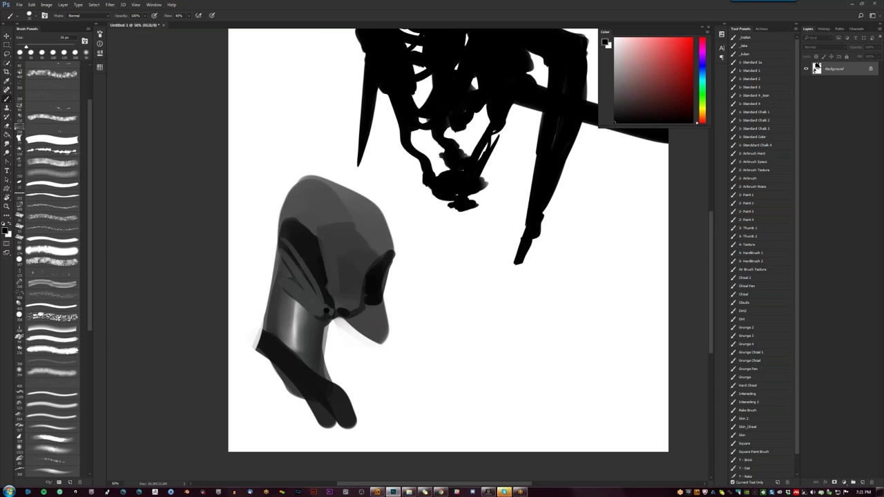
# Step: Smudge the edge of the dark plane near the top of the head
pyautogui.press('r')
pyautogui.moveTo(323, 231)
pyautogui.mouseDown()
pyautogui.moveTo(343, 223)
pyautogui.moveTo(333, 215)
pyautogui.mouseUp()
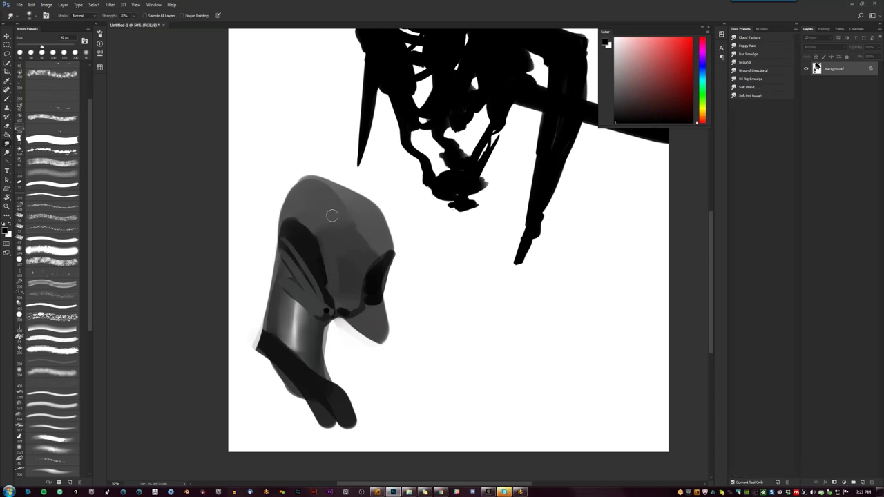
pyautogui.scroll(1, 331, 215)
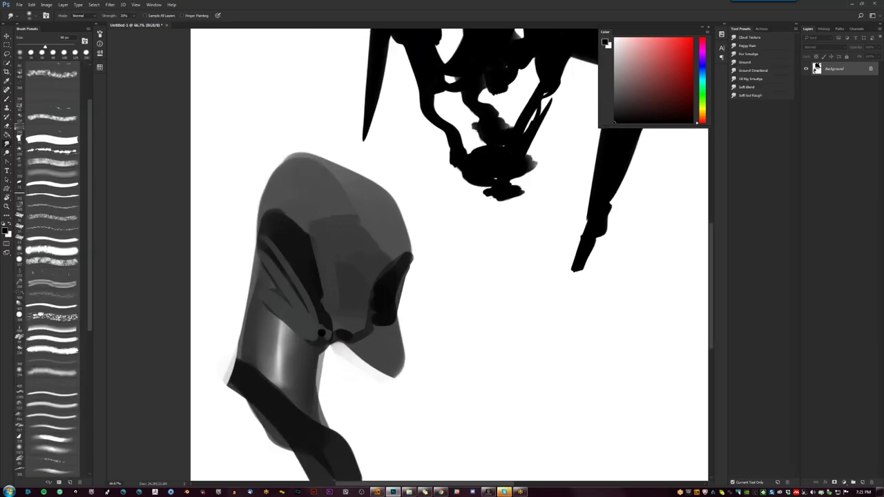
pyautogui.press('b')
pyautogui.moveTo(402, 153); pyautogui.dragTo(351, 204)
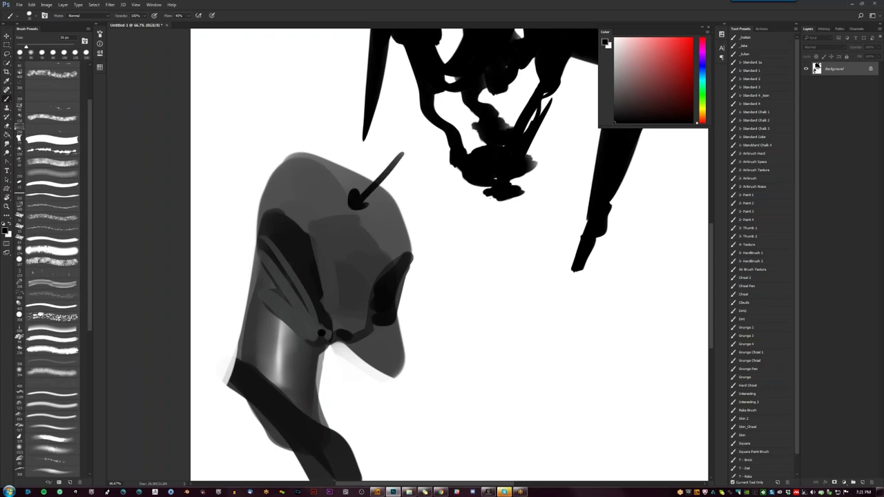
pyautogui.hotkey('ctrl', 'z')
pyautogui.press('x')
pyautogui.moveTo(290, 238)
pyautogui.mouseDown()
pyautogui.moveTo(255, 275)
pyautogui.moveTo(297, 246)
pyautogui.mouseUp()
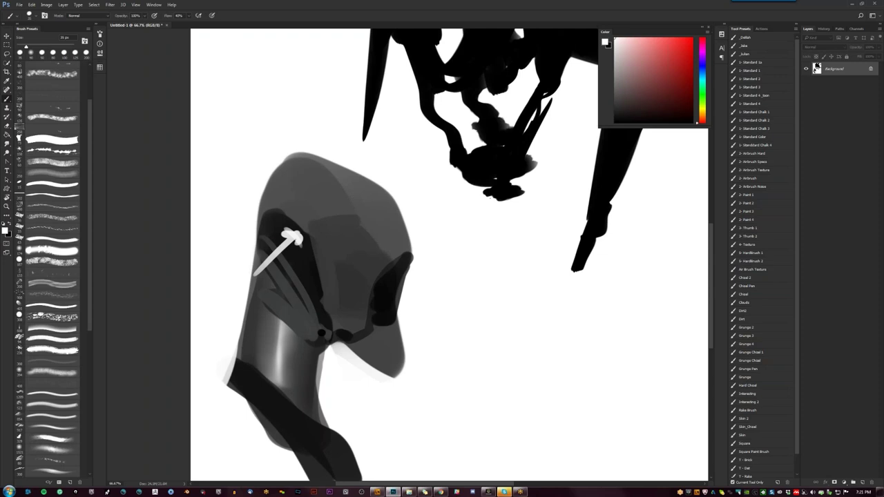
pyautogui.hotkey('ctrl', 'z')
pyautogui.hotkey('ctrl', 'alt', 'z')
pyautogui.hotkey('ctrl', 'alt', 'z')
# Step: Blend the tonal edges across the crown with the Smudge tool and flip the canvas horizontally
pyautogui.press('r')
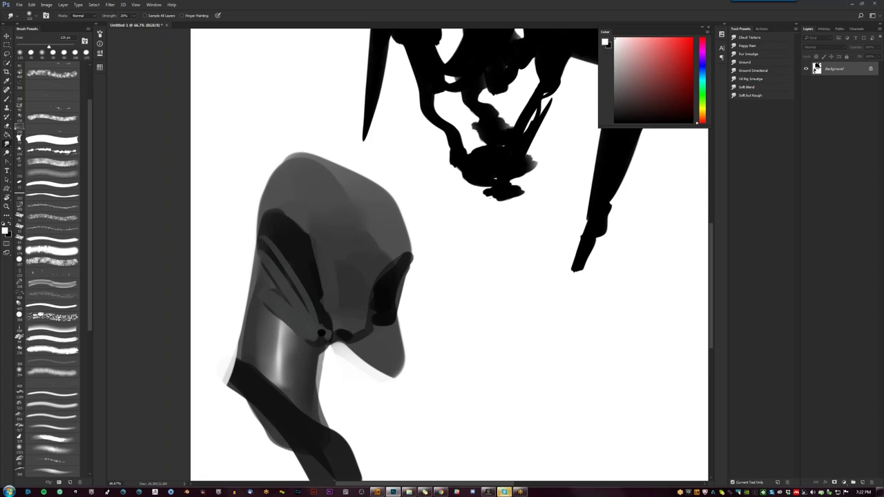
pyautogui.moveTo(306, 158)
pyautogui.mouseDown()
pyautogui.moveTo(335, 188)
pyautogui.moveTo(369, 252)
pyautogui.mouseUp()
pyautogui.hotkey('ctrl', 'shift', 'h')
pyautogui.moveTo(558, 203); pyautogui.dragTo(380, 208)
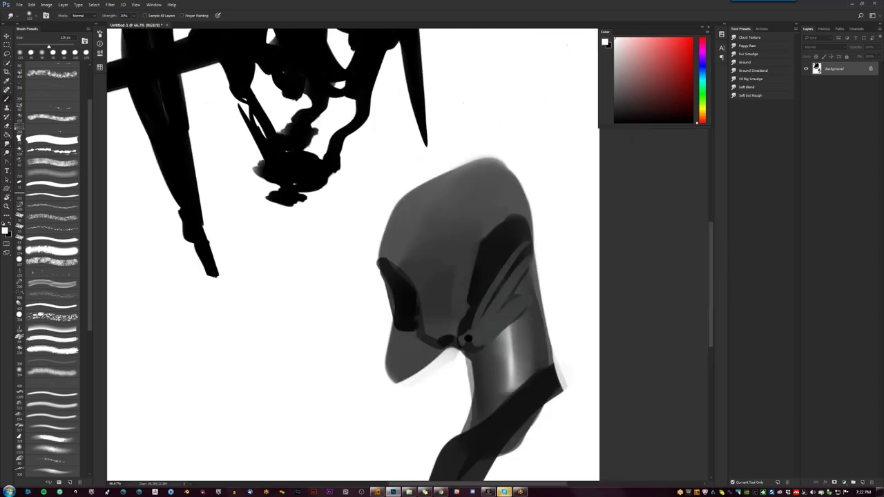
# Step: Try to trim the crown's outline with a white stroke, and undo it
pyautogui.press('b')
pyautogui.moveTo(473, 158)
pyautogui.mouseDown()
pyautogui.moveTo(532, 172)
pyautogui.moveTo(449, 167)
pyautogui.moveTo(419, 194)
pyautogui.moveTo(499, 155)
pyautogui.moveTo(529, 186)
pyautogui.mouseUp()
pyautogui.hotkey('ctrl', 'alt', 'z')
pyautogui.hotkey('ctrl', 'alt', 'z')
# Step: Trim the top and back of the crown with a larger white brush and smudge the tones inside it
pyautogui.press(']')
pyautogui.press(']')
pyautogui.press(']')
pyautogui.press(']')
pyautogui.hotkey('ctrl', 'alt', 'z')
pyautogui.press('[')
pyautogui.moveTo(474, 158); pyautogui.dragTo(541, 185)
pyautogui.press('r')
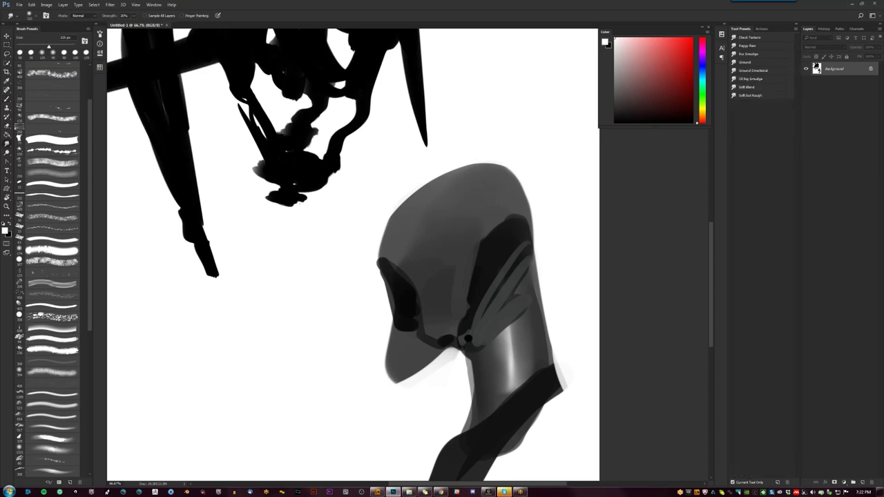
pyautogui.moveTo(477, 169); pyautogui.dragTo(511, 219)
# Step: Paint white along the back of the crown again and soften the new edge with the Smudge tool
pyautogui.press('b')
pyautogui.moveTo(456, 163)
pyautogui.mouseDown()
pyautogui.moveTo(519, 170)
pyautogui.moveTo(528, 200)
pyautogui.mouseUp()
pyautogui.moveTo(507, 164); pyautogui.dragTo(527, 204)
pyautogui.press('r')
pyautogui.moveTo(483, 169); pyautogui.dragTo(525, 207)
# Step: Sample the near-white beside the crown and recut the outline from its top down the back of the head
pyautogui.press('b')
pyautogui.keyDown('alt'); pyautogui.click(492, 161); pyautogui.keyUp('alt')
pyautogui.moveTo(462, 166); pyautogui.dragTo(527, 213)
pyautogui.moveTo(511, 168); pyautogui.dragTo(531, 220)
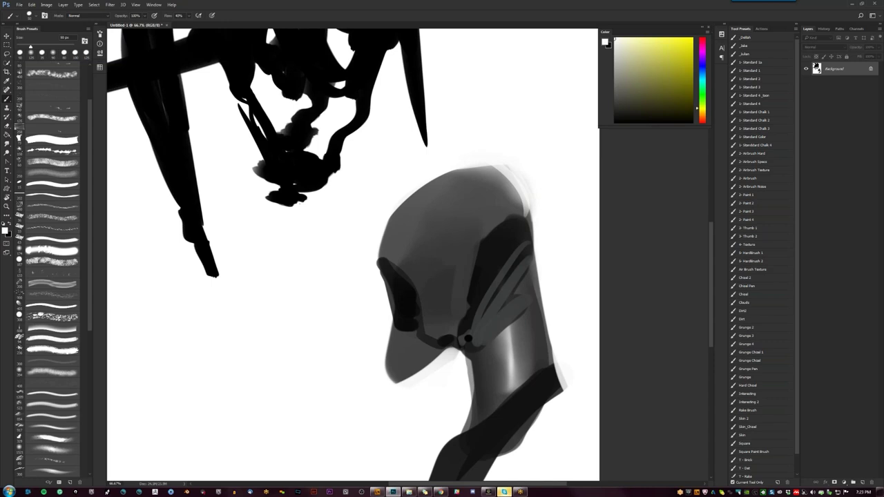
# Step: Draw three long thin black diagonal lines in the empty area beside the gray head
pyautogui.moveTo(363, 228); pyautogui.dragTo(579, 116)
pyautogui.press('x')
pyautogui.moveTo(291, 246); pyautogui.dragTo(542, 174)
pyautogui.moveTo(303, 288); pyautogui.dragTo(544, 206)
pyautogui.moveTo(298, 353); pyautogui.dragTo(556, 245)
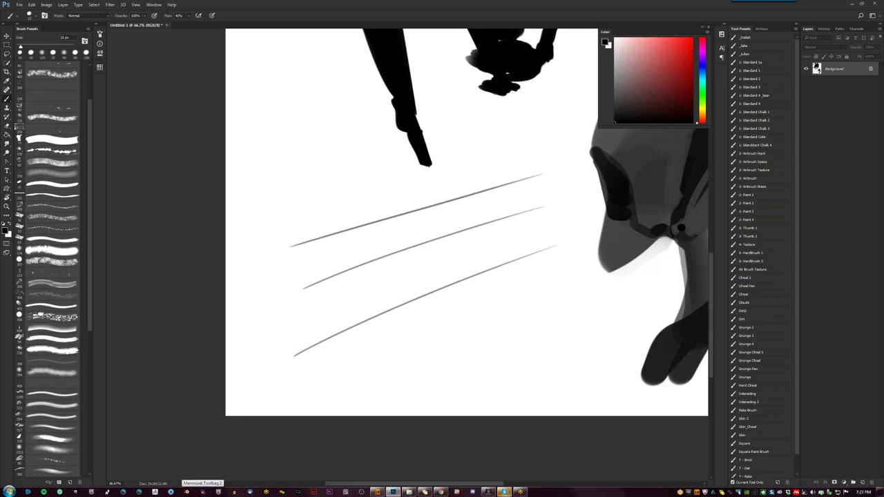
# Step: Lasso the dark patch behind the gray head's cheek and fill it with black using a 100 px brush, leaving nothing selected
pyautogui.moveTo(579, 239); pyautogui.dragTo(427, 294)
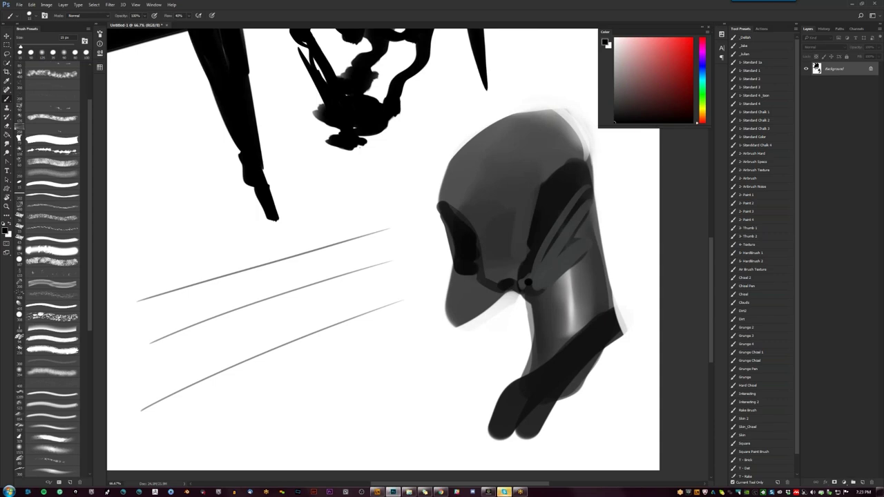
pyautogui.moveTo(547, 170)
pyautogui.mouseDown()
pyautogui.moveTo(498, 192)
pyautogui.moveTo(539, 183)
pyautogui.moveTo(529, 181)
pyautogui.mouseUp()
pyautogui.press('l')
pyautogui.press('b')
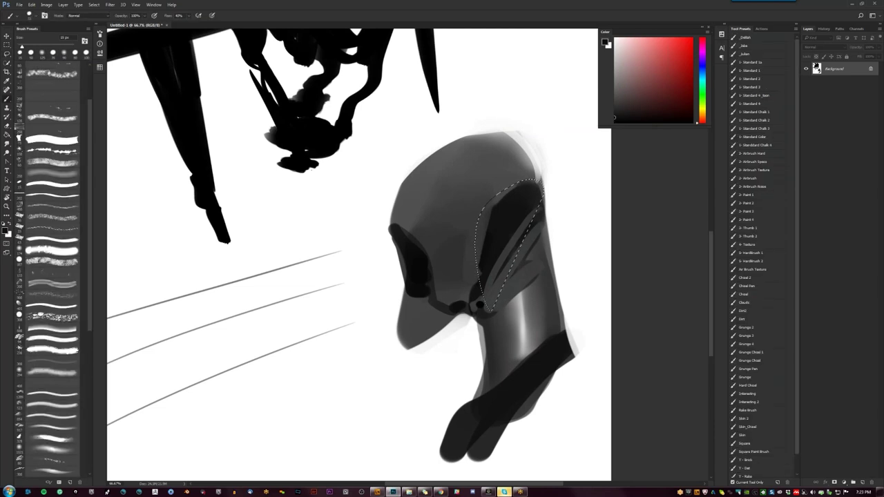
pyautogui.press(']')
pyautogui.press(']')
pyautogui.press(']')
pyautogui.press(']')
pyautogui.press(']')
pyautogui.press(']')
pyautogui.press(']')
pyautogui.press(']')
pyautogui.press(']')
pyautogui.press(']')
pyautogui.press(']')
pyautogui.moveTo(533, 185); pyautogui.dragTo(479, 310)
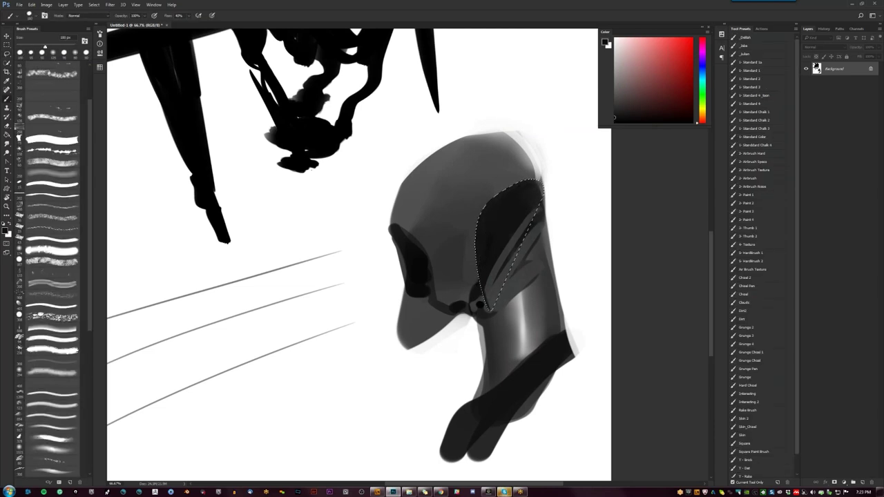
pyautogui.moveTo(501, 231); pyautogui.dragTo(535, 197)
pyautogui.hotkey('ctrl', 'd')
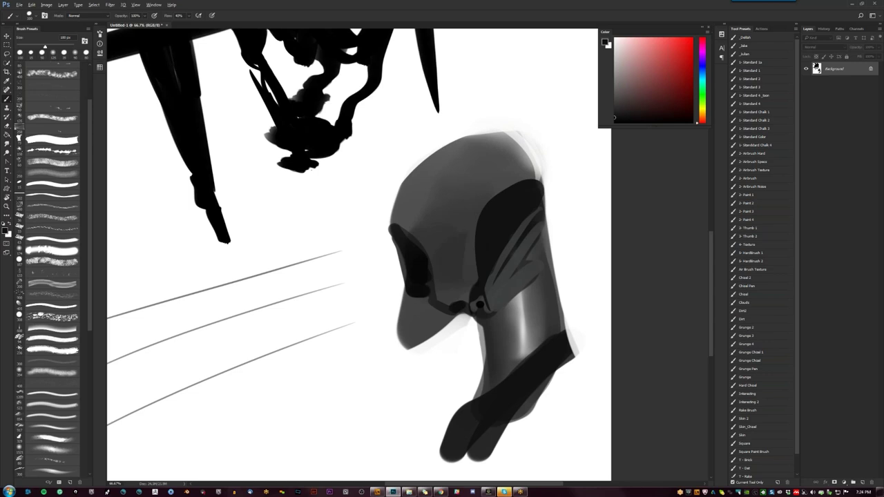
# Step: Paint over the gray head and the three diagonal lines in white with a very large brush
pyautogui.press('x')
pyautogui.hotkey('ctrl', '-')
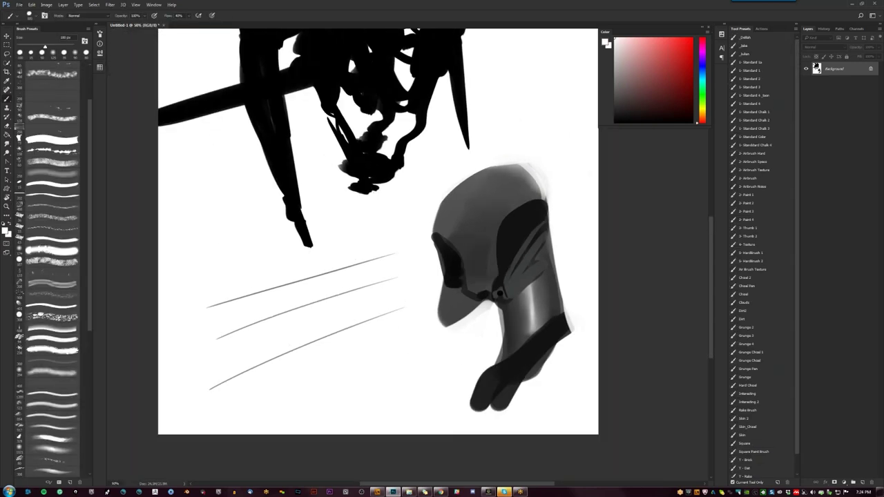
pyautogui.press(']')
pyautogui.press(']')
pyautogui.press(']')
pyautogui.press(']')
pyautogui.press(']')
pyautogui.press(']')
pyautogui.press(']')
pyautogui.press(']')
pyautogui.press(']')
pyautogui.press(']')
pyautogui.moveTo(436, 183); pyautogui.dragTo(510, 352)
pyautogui.moveTo(451, 306)
pyautogui.mouseDown()
pyautogui.moveTo(340, 251)
pyautogui.moveTo(174, 310)
pyautogui.mouseUp()
pyautogui.press('z')
pyautogui.hotkey('ctrl', '-')
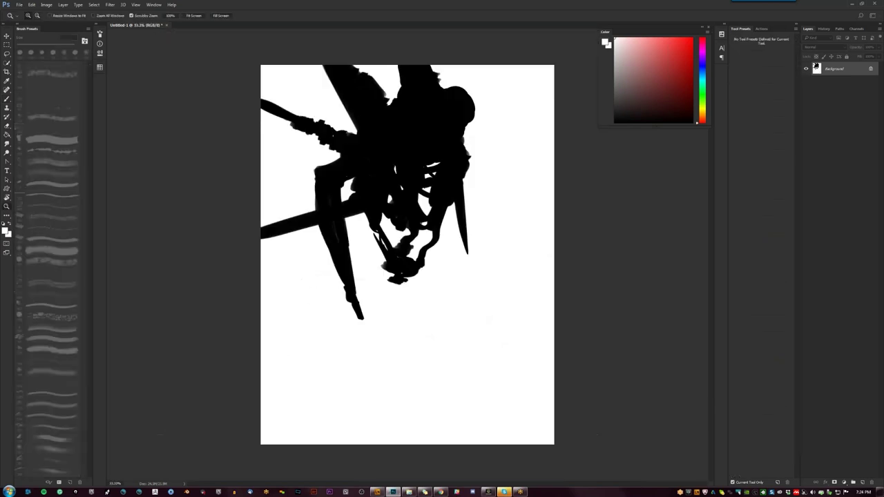
# Step: Flip the canvas horizontally and extend both hanging limbs downward with thin, jointed black claws using a different brush preset
pyautogui.press('b')
pyautogui.hotkey('ctrl', 'shift', 'h')
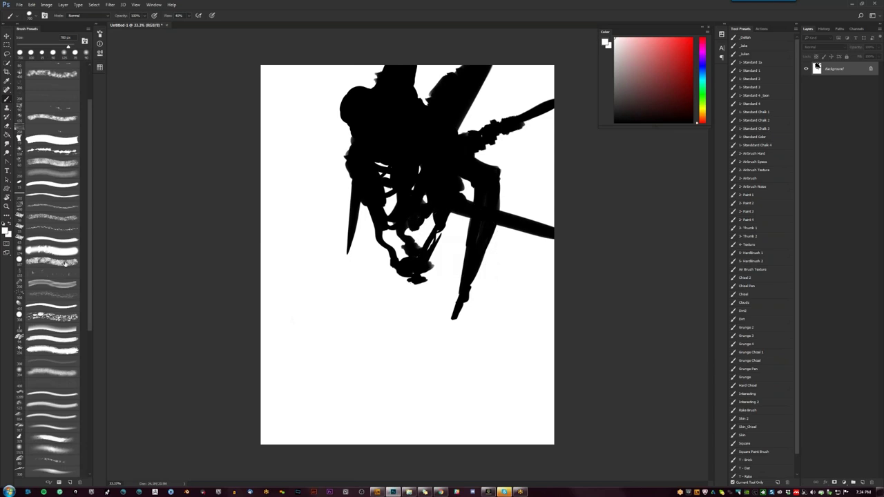
pyautogui.click(71, 241)
pyautogui.press('x')
pyautogui.moveTo(351, 268)
pyautogui.mouseDown()
pyautogui.moveTo(345, 302)
pyautogui.moveTo(360, 371)
pyautogui.moveTo(352, 283)
pyautogui.moveTo(364, 211)
pyautogui.moveTo(356, 260)
pyautogui.moveTo(360, 220)
pyautogui.mouseUp()
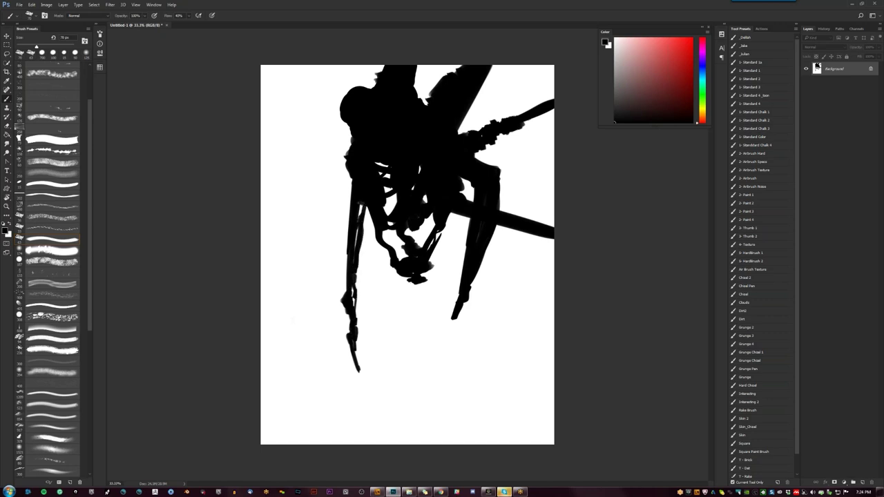
pyautogui.moveTo(463, 282); pyautogui.dragTo(440, 382)
pyautogui.moveTo(443, 345)
pyautogui.mouseDown()
pyautogui.moveTo(439, 398)
pyautogui.moveTo(458, 310)
pyautogui.moveTo(449, 372)
pyautogui.mouseUp()
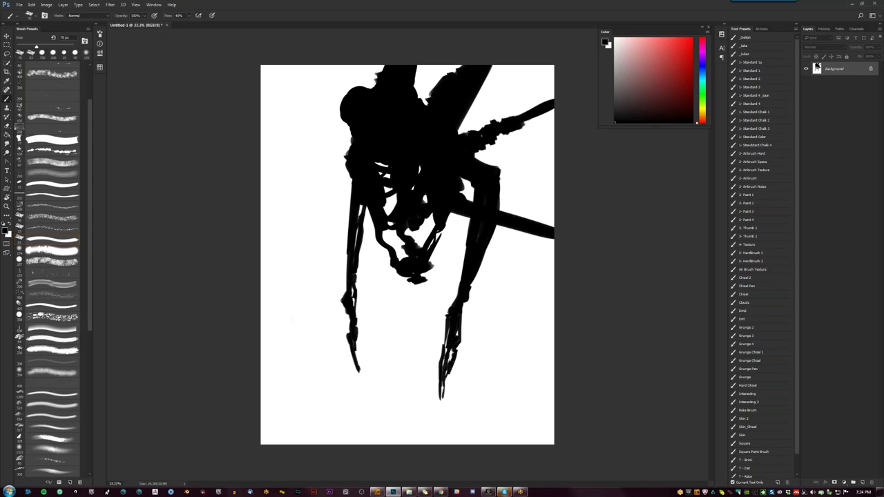
# Step: Flip the canvas horizontally and block in a ragged black mass around the small shape hanging beneath the body
pyautogui.hotkey('ctrl', 'shift', 'h')
pyautogui.moveTo(378, 251)
pyautogui.mouseDown()
pyautogui.moveTo(389, 256)
pyautogui.moveTo(368, 246)
pyautogui.mouseUp()
pyautogui.press(']')
pyautogui.press(']')
pyautogui.press(']')
pyautogui.moveTo(532, 261)
pyautogui.mouseDown()
pyautogui.moveTo(499, 282)
pyautogui.moveTo(530, 268)
pyautogui.moveTo(498, 298)
pyautogui.moveTo(539, 262)
pyautogui.moveTo(505, 302)
pyautogui.mouseUp()
pyautogui.hotkey('ctrl', 'z')
pyautogui.moveTo(377, 255)
pyautogui.mouseDown()
pyautogui.moveTo(366, 245)
pyautogui.moveTo(384, 268)
pyautogui.moveTo(377, 257)
pyautogui.moveTo(362, 263)
pyautogui.moveTo(366, 271)
pyautogui.moveTo(365, 260)
pyautogui.moveTo(338, 271)
pyautogui.moveTo(355, 280)
pyautogui.moveTo(345, 284)
pyautogui.moveTo(409, 287)
pyautogui.mouseUp()
pyautogui.press(']')
pyautogui.hotkey('ctrl', 'z')
# Step: Extend the lower edge of the ragged black mass outward with a smaller brush
pyautogui.press('[')
pyautogui.press('[')
pyautogui.press('[')
pyautogui.press('[')
pyautogui.press('[')
pyautogui.press('[')
pyautogui.press('[')
pyautogui.press('[')
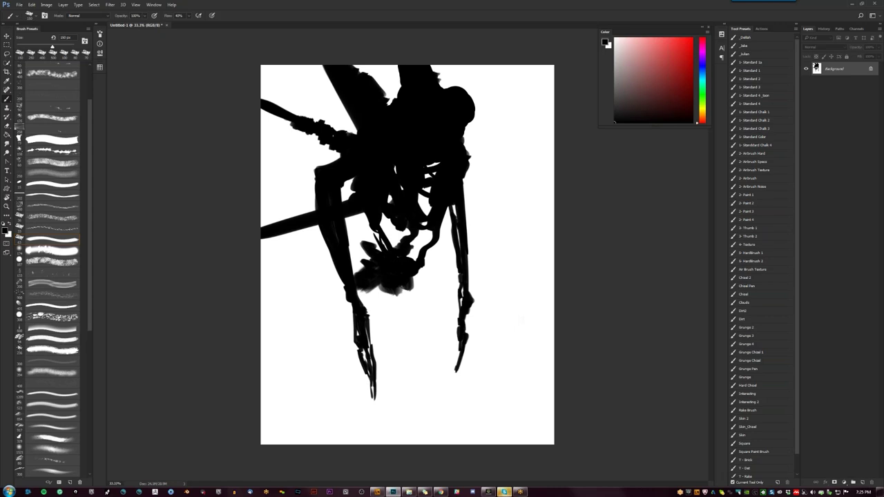
pyautogui.moveTo(401, 289)
pyautogui.mouseDown()
pyautogui.moveTo(407, 296)
pyautogui.moveTo(420, 283)
pyautogui.moveTo(411, 294)
pyautogui.mouseUp()
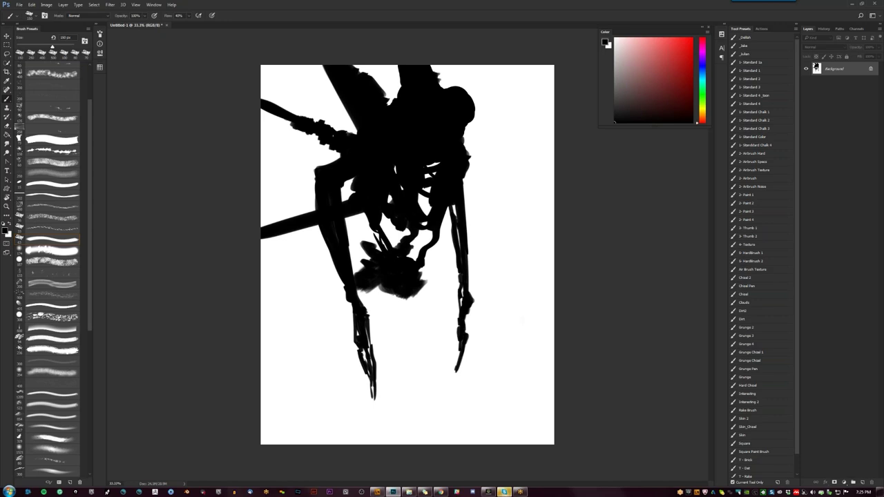
# Step: Paint a thick tapering black column with a pointed side ledge below the ragged mass, undoing the last stray strokes
pyautogui.moveTo(366, 290)
pyautogui.mouseDown()
pyautogui.moveTo(350, 274)
pyautogui.moveTo(329, 279)
pyautogui.moveTo(373, 293)
pyautogui.moveTo(322, 277)
pyautogui.moveTo(366, 296)
pyautogui.moveTo(385, 288)
pyautogui.moveTo(387, 307)
pyautogui.moveTo(401, 292)
pyautogui.moveTo(413, 295)
pyautogui.moveTo(411, 377)
pyautogui.moveTo(375, 316)
pyautogui.moveTo(379, 332)
pyautogui.mouseUp()
pyautogui.press(']')
pyautogui.press(']')
pyautogui.moveTo(366, 301)
pyautogui.mouseDown()
pyautogui.moveTo(341, 327)
pyautogui.moveTo(338, 345)
pyautogui.mouseUp()
pyautogui.press(']')
pyautogui.moveTo(373, 315)
pyautogui.mouseDown()
pyautogui.moveTo(392, 339)
pyautogui.moveTo(386, 307)
pyautogui.moveTo(407, 367)
pyautogui.moveTo(400, 319)
pyautogui.moveTo(409, 293)
pyautogui.moveTo(418, 376)
pyautogui.moveTo(402, 402)
pyautogui.moveTo(399, 373)
pyautogui.moveTo(390, 373)
pyautogui.moveTo(403, 414)
pyautogui.moveTo(396, 335)
pyautogui.mouseUp()
pyautogui.hotkey('ctrl', 'alt', 'z')
pyautogui.hotkey('ctrl', 'alt', 'z')
pyautogui.hotkey('ctrl', 'alt', 'z')
pyautogui.hotkey('ctrl', 'alt', 'z')
pyautogui.hotkey('ctrl', 'alt', 'z')
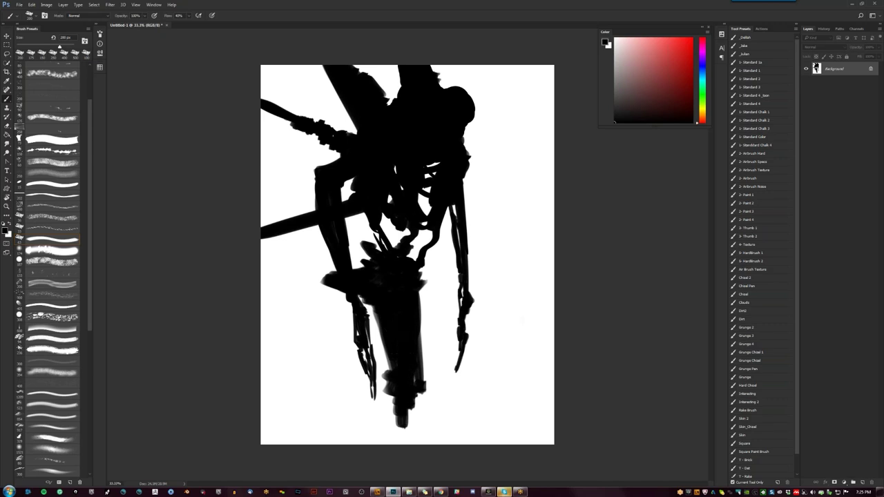
# Step: Extend the column to the canvas bottom with another textured brush, giving it a flared base and a soft gray edge
pyautogui.click(66, 339)
pyautogui.press(']')
pyautogui.press(']')
pyautogui.press(']')
pyautogui.press(']')
pyautogui.moveTo(408, 383)
pyautogui.mouseDown()
pyautogui.moveTo(408, 429)
pyautogui.moveTo(417, 423)
pyautogui.moveTo(386, 437)
pyautogui.moveTo(400, 415)
pyautogui.moveTo(376, 443)
pyautogui.moveTo(426, 431)
pyautogui.moveTo(424, 373)
pyautogui.moveTo(428, 442)
pyautogui.mouseUp()
pyautogui.press(']')
pyautogui.press(']')
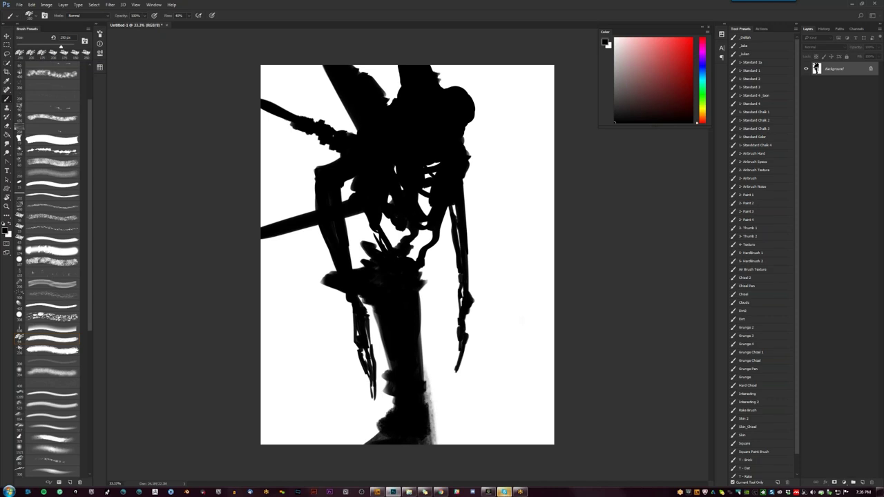
pyautogui.moveTo(427, 398)
pyautogui.mouseDown()
pyautogui.moveTo(423, 336)
pyautogui.moveTo(431, 439)
pyautogui.mouseUp()
# Step: Flip the canvas horizontally and shade the white gap inside the creature's body with a larger textured brush
pyautogui.hotkey('ctrl', 'shift', 'h')
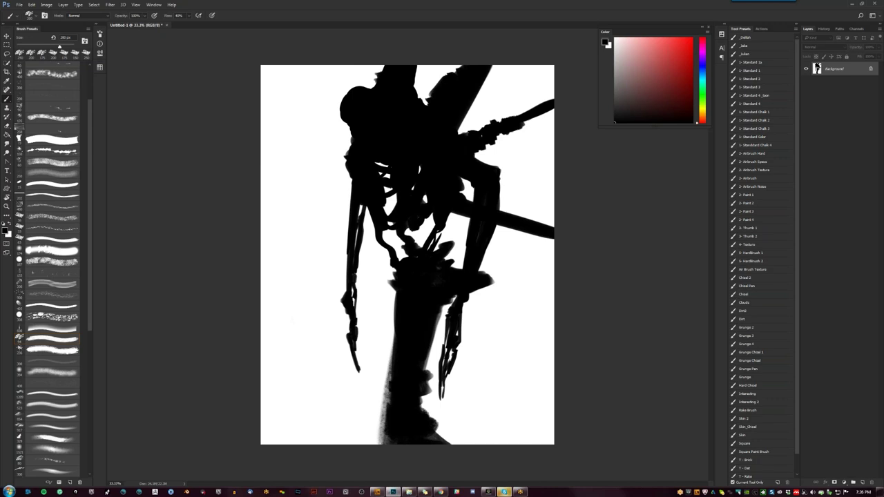
pyautogui.press('[')
pyautogui.press('[')
pyautogui.press('[')
pyautogui.press(']')
pyautogui.press(']')
pyautogui.press(']')
pyautogui.press(']')
pyautogui.press(']')
pyautogui.press('[')
pyautogui.press('[')
pyautogui.moveTo(390, 191); pyautogui.dragTo(389, 210)
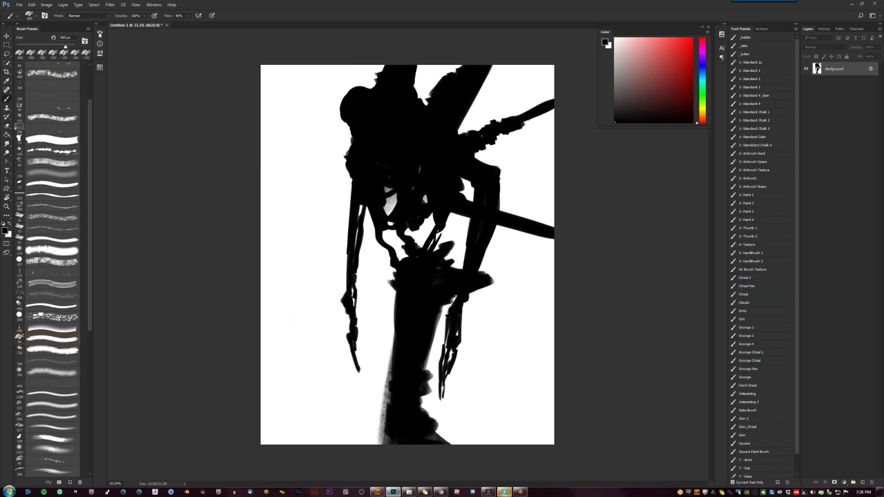
# Step: Touch up the upper limb joint on the flipped canvas with a 100 px brush and flip the canvas again
pyautogui.press('[')
pyautogui.hotkey('ctrl', 'shift', 'h')
pyautogui.press('[')
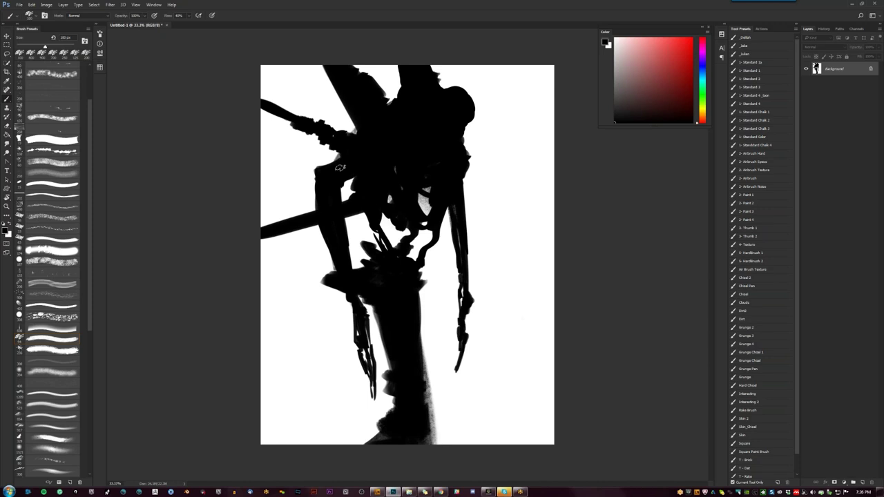
pyautogui.hotkey('ctrl', 'shift', 'h')
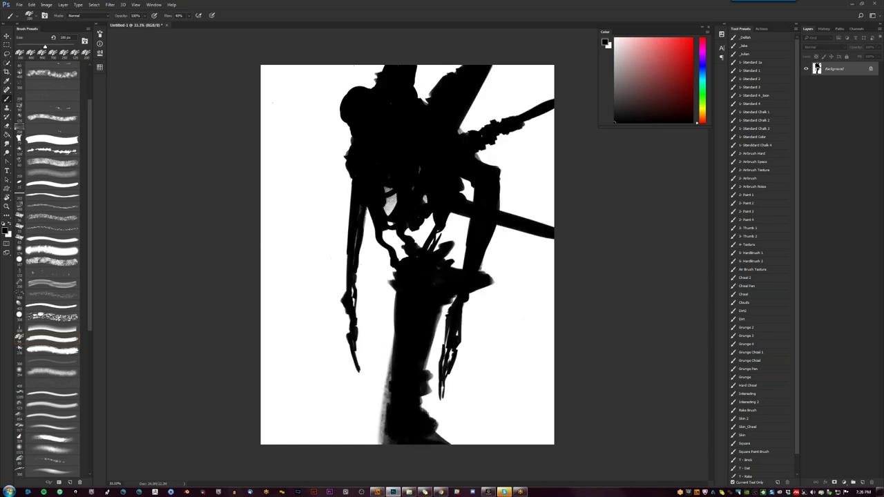
# Step: Paint a light gray haze beneath the body and beside the thin hanging limb with a much larger textured brush
pyautogui.moveTo(385, 192)
pyautogui.mouseDown()
pyautogui.moveTo(391, 215)
pyautogui.moveTo(420, 228)
pyautogui.moveTo(379, 264)
pyautogui.mouseUp()
pyautogui.press(']')
pyautogui.press(']')
pyautogui.press(']')
pyautogui.press(']')
pyautogui.press(']')
pyautogui.press(']')
pyautogui.press(']')
pyautogui.press(']')
pyautogui.press(']')
pyautogui.press(']')
pyautogui.press(']')
pyautogui.press(']')
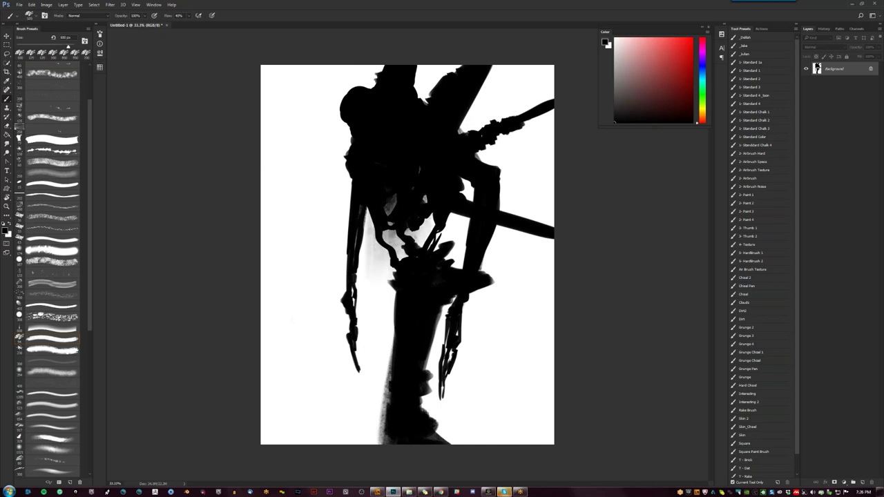
pyautogui.moveTo(413, 229); pyautogui.dragTo(398, 279)
pyautogui.hotkey('ctrl', 'alt', 'z')
pyautogui.moveTo(418, 222); pyautogui.dragTo(414, 242)
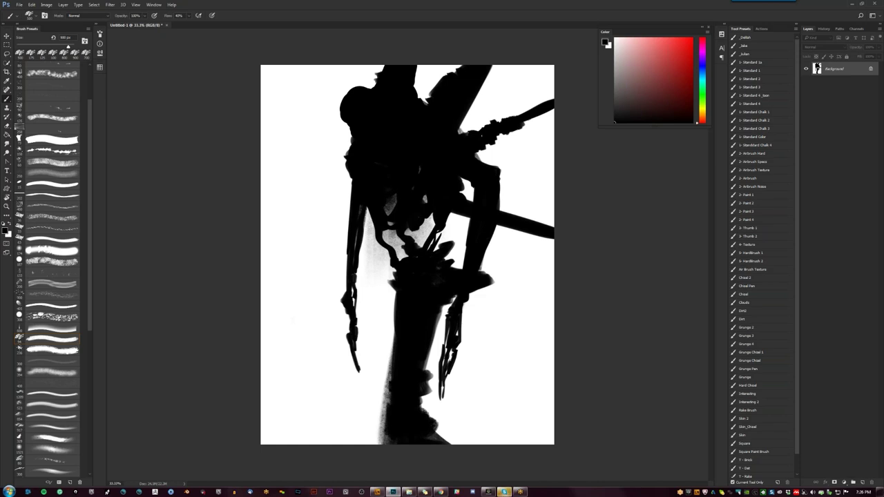
# Step: Flip the canvas horizontally and paint a textured gray haze down the side of the column's base, undoing unwanted strokes
pyautogui.hotkey('ctrl', 'shift', 'h')
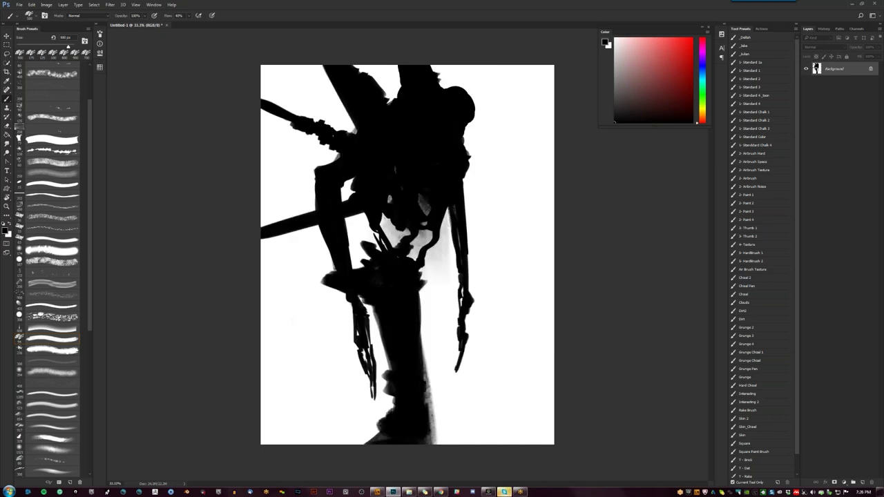
pyautogui.moveTo(362, 161)
pyautogui.mouseDown()
pyautogui.moveTo(395, 228)
pyautogui.moveTo(435, 243)
pyautogui.mouseUp()
pyautogui.moveTo(434, 304); pyautogui.dragTo(425, 448)
pyautogui.moveTo(434, 359); pyautogui.dragTo(427, 439)
pyautogui.hotkey('ctrl', 'alt', 'z')
pyautogui.hotkey('ctrl', 'alt', 'z')
pyautogui.moveTo(433, 376); pyautogui.dragTo(442, 442)
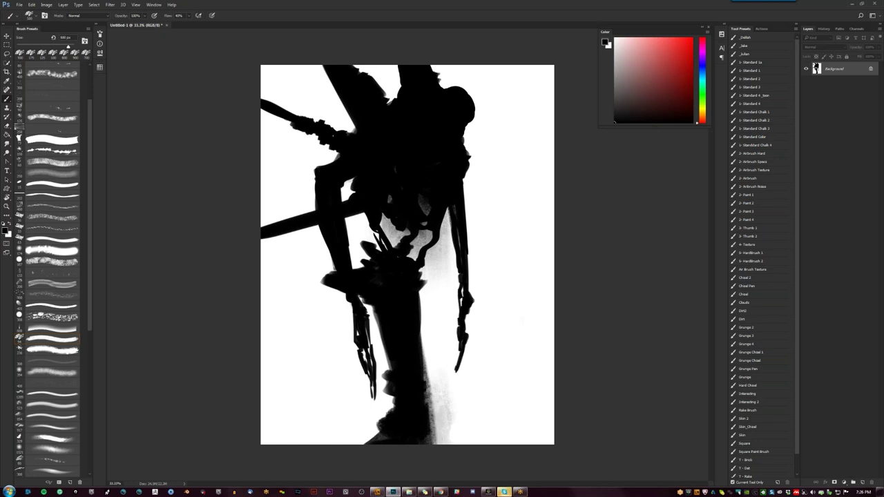
# Step: Try a textured gray haze around the column's pointed side ledge
pyautogui.moveTo(341, 280); pyautogui.dragTo(283, 289)
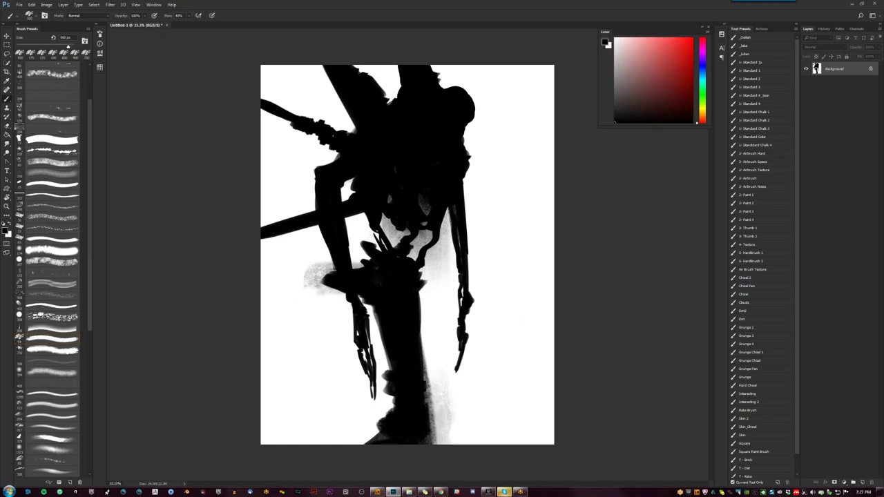
pyautogui.moveTo(330, 279); pyautogui.dragTo(269, 279)
pyautogui.hotkey('ctrl', 'z')
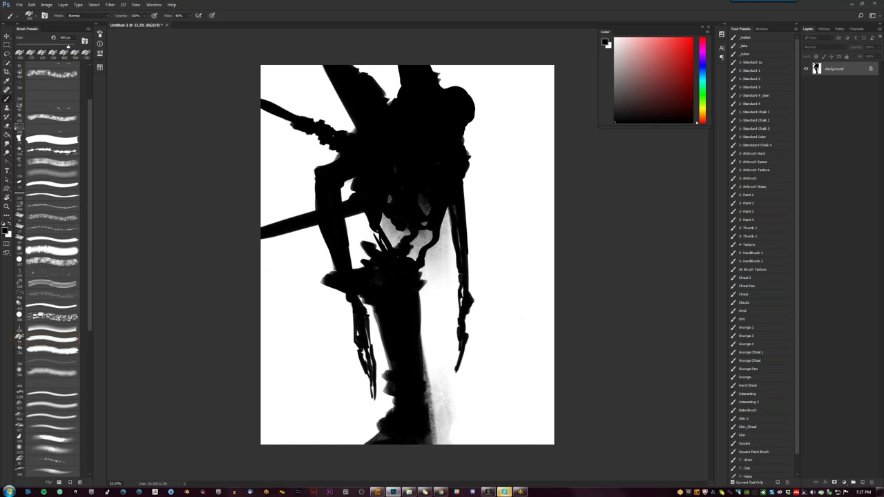
pyautogui.hotkey('ctrl', 'alt', 'z')
pyautogui.hotkey('ctrl', 'shift', 'z')
pyautogui.hotkey('ctrl', 'shift', 'z')
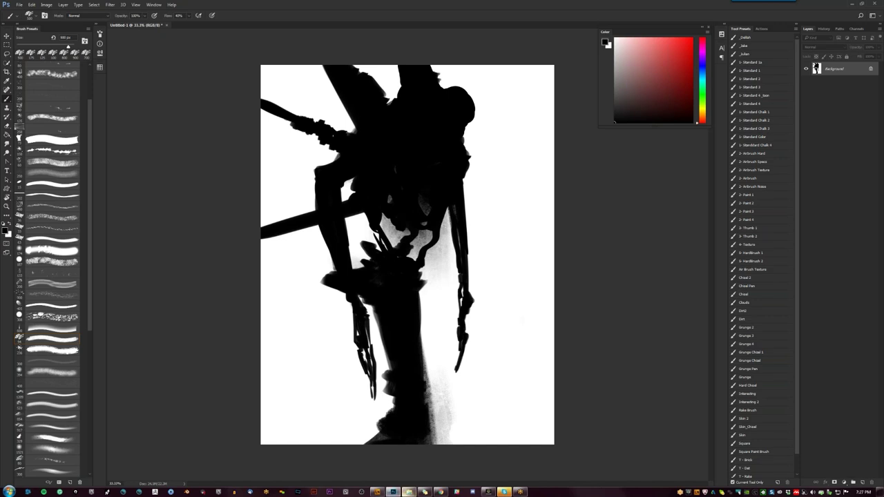
# Step: Add a light gray haze between the two upper limbs beside the body and flip the canvas horizontally
pyautogui.moveTo(408, 493)
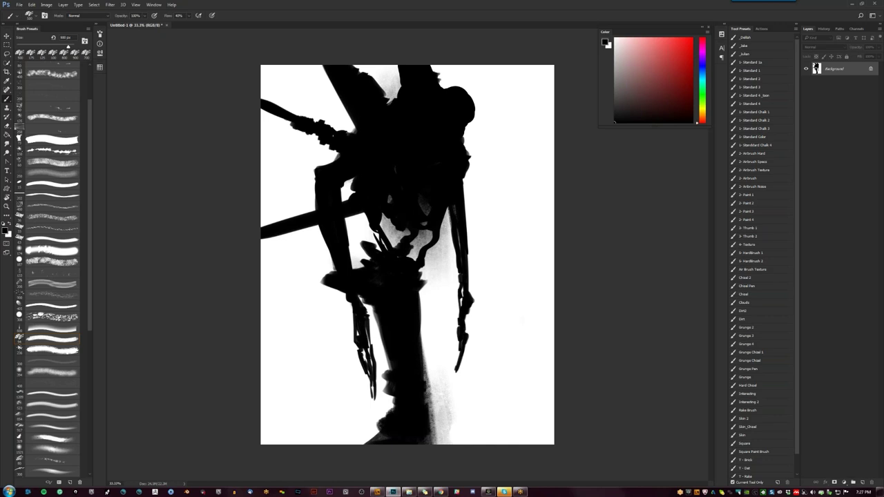
pyautogui.hotkey('ctrl', 'z')
pyautogui.moveTo(352, 130); pyautogui.dragTo(335, 120)
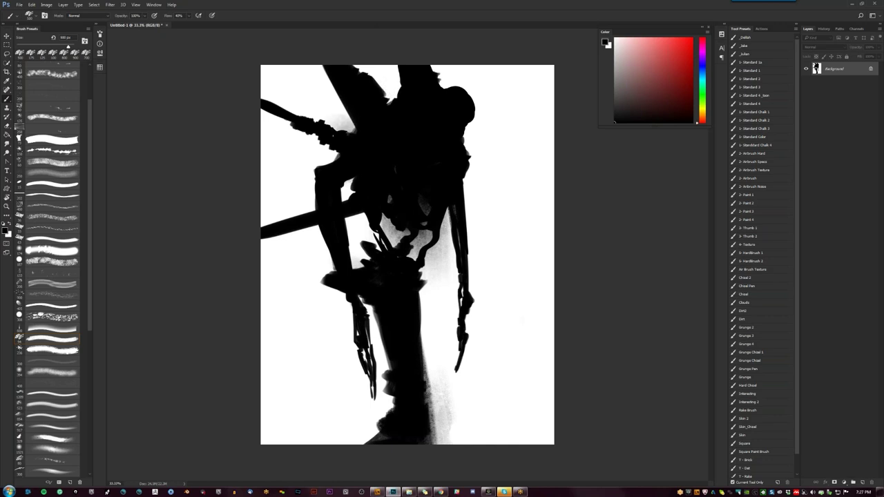
pyautogui.click(384, 278)
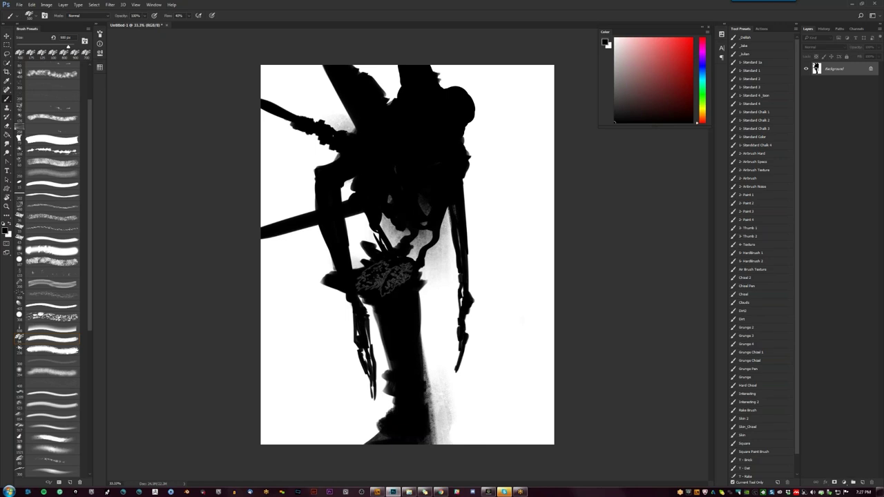
pyautogui.hotkey('ctrl', 'z')
pyautogui.hotkey('ctrl', 'shift', 'h')
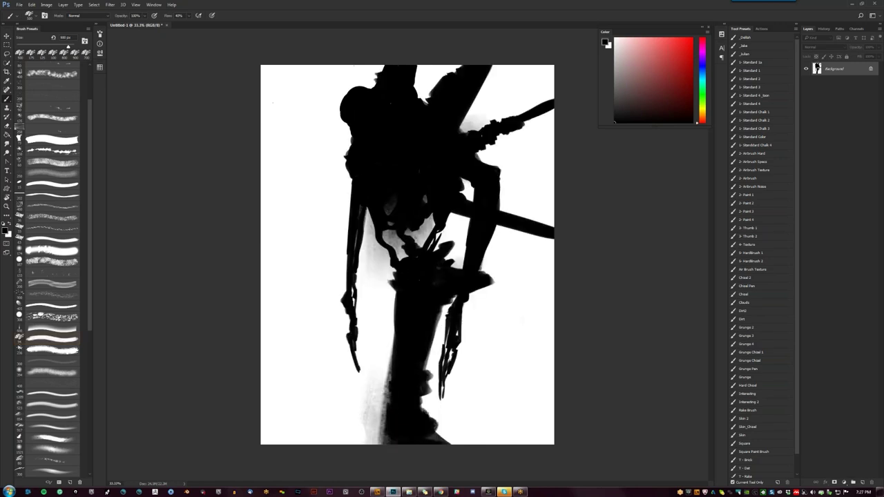
# Step: Shade the gap inside the bent limb's elbow and add a gray haze around the flared base of the column
pyautogui.click(466, 190)
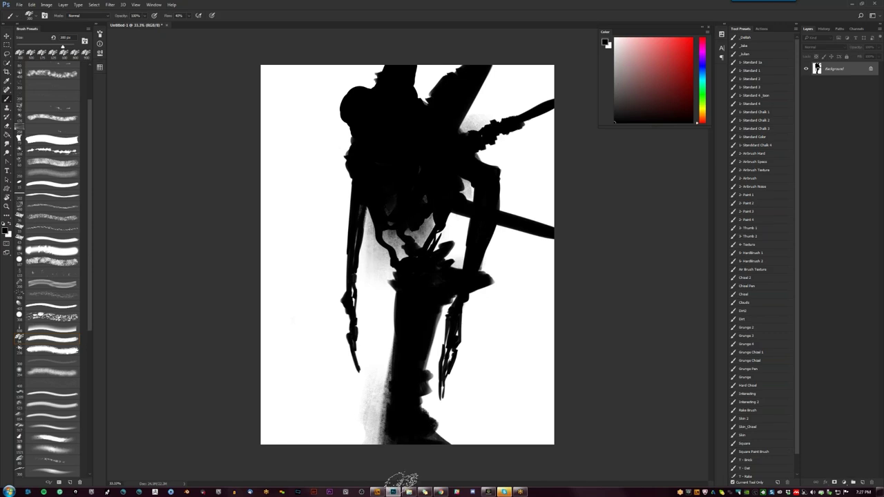
pyautogui.moveTo(391, 444)
pyautogui.mouseDown()
pyautogui.moveTo(386, 392)
pyautogui.moveTo(442, 434)
pyautogui.mouseUp()
pyautogui.press(']')
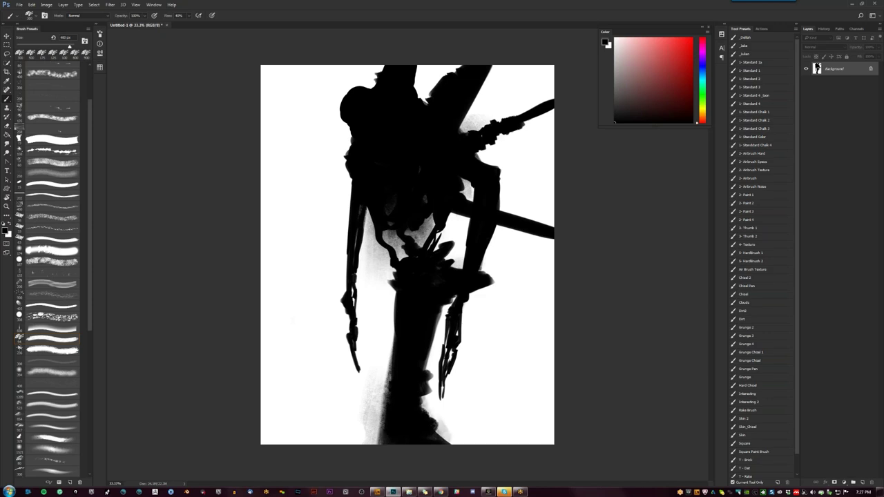
# Step: Try a textured dab with a much larger brush over the column's base
pyautogui.press(']')
pyautogui.press(']')
pyautogui.press(']')
pyautogui.press(']')
pyautogui.press(']')
pyautogui.press(']')
pyautogui.press(']')
pyautogui.press(']')
pyautogui.press(']')
pyautogui.press(']')
pyautogui.press(']')
pyautogui.press(']')
pyautogui.click(411, 428)
pyautogui.hotkey('ctrl', 'z')
# Step: Try a textured ground stroke beside the column's base with a smaller brush, checking it with canvas flips
pyautogui.press('[')
pyautogui.press('[')
pyautogui.press('[')
pyautogui.press('[')
pyautogui.press('[')
pyautogui.press('[')
pyautogui.press('[')
pyautogui.press('[')
pyautogui.moveTo(546, 432)
pyautogui.mouseDown()
pyautogui.moveTo(317, 467)
pyautogui.moveTo(511, 435)
pyautogui.mouseUp()
pyautogui.hotkey('ctrl', 'shift', 'h')
pyautogui.hotkey('ctrl', 'shift', 'h')
pyautogui.hotkey('ctrl', 'alt', 'z')
# Step: Try a textured gray ground band across the bottom of the painting behind the column, and undo the strokes
pyautogui.moveTo(539, 449)
pyautogui.mouseDown()
pyautogui.moveTo(318, 476)
pyautogui.moveTo(456, 464)
pyautogui.moveTo(304, 469)
pyautogui.mouseUp()
pyautogui.press('[')
pyautogui.moveTo(543, 425)
pyautogui.mouseDown()
pyautogui.moveTo(260, 469)
pyautogui.moveTo(629, 421)
pyautogui.moveTo(345, 457)
pyautogui.moveTo(597, 420)
pyautogui.mouseUp()
pyautogui.keyDown('alt'); pyautogui.click(497, 434); pyautogui.keyUp('alt')
pyautogui.moveTo(546, 434); pyautogui.dragTo(398, 448)
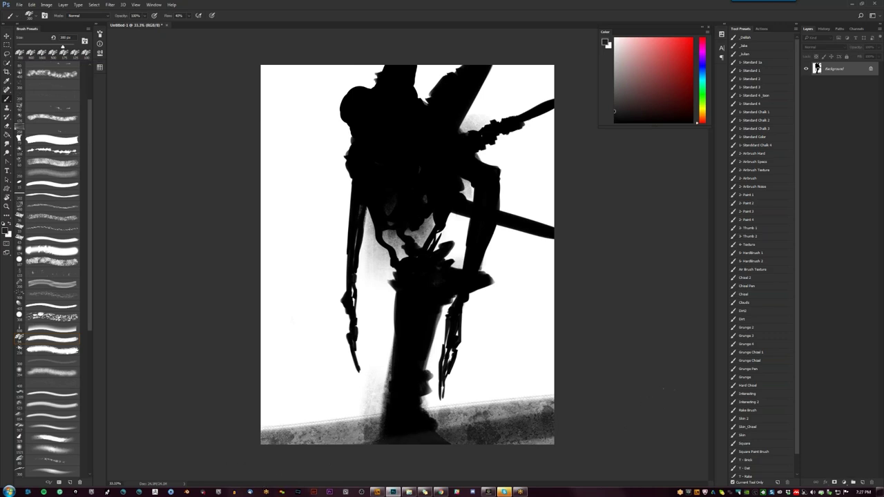
pyautogui.moveTo(550, 409); pyautogui.dragTo(337, 440)
pyautogui.hotkey('ctrl', 'alt', 'z')
pyautogui.hotkey('ctrl', 'alt', 'z')
pyautogui.hotkey('ctrl', 'alt', 'z')
pyautogui.hotkey('ctrl', 'alt', 'z')
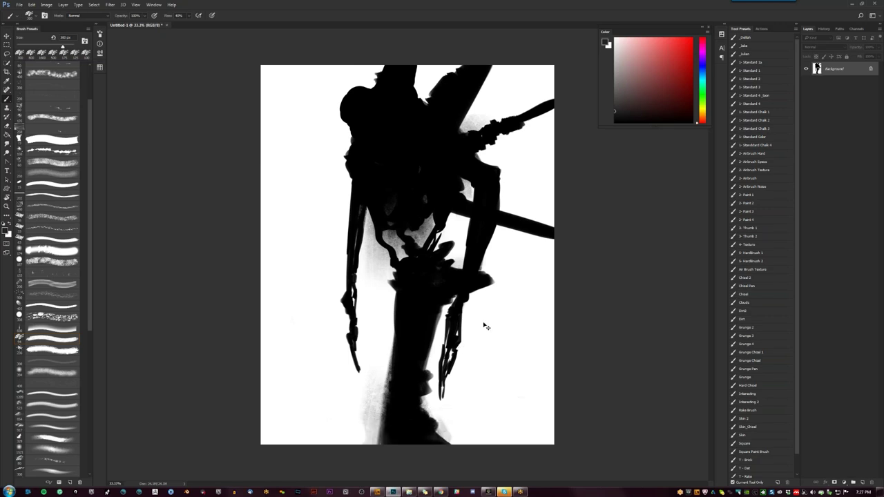
pyautogui.hotkey('ctrl', 'alt', 'z')
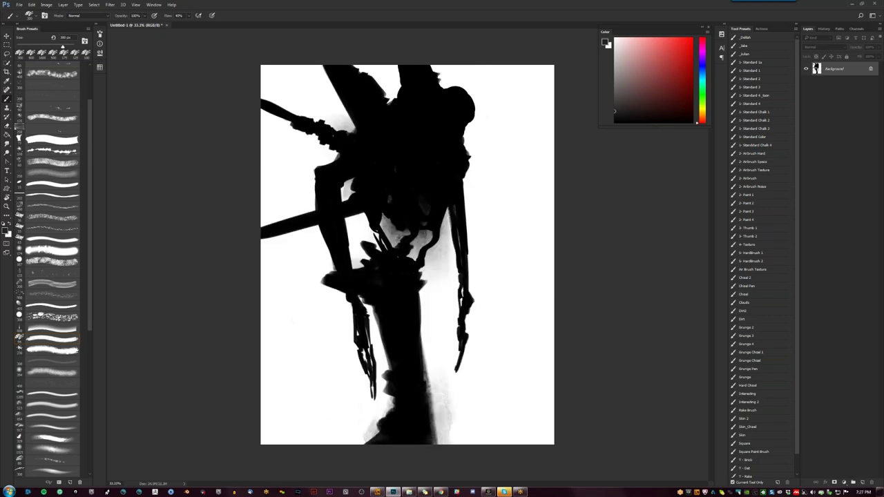
# Step: Try a Magic Wand selection on the creature's black body and return to the Brush tool
pyautogui.press('w')
pyautogui.hotkey('shift', 'w')
pyautogui.click(427, 161)
pyautogui.hotkey('ctrl', 'd')
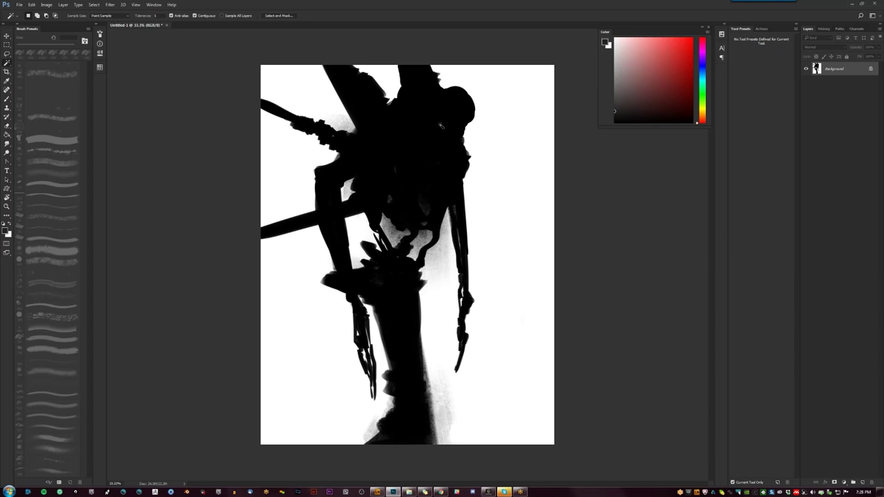
pyautogui.press('b')
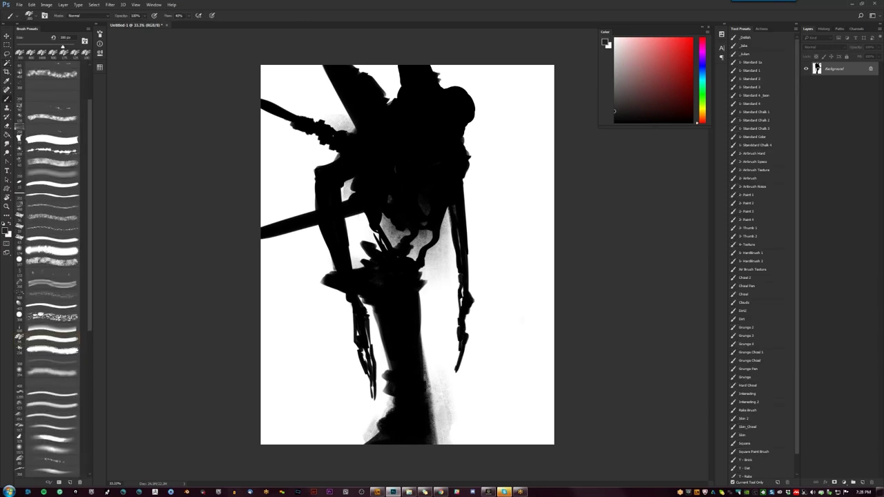
# Step: Flip the canvas horizontally and fade the upper part of the silhouette with a white linear gradient
pyautogui.hotkey('ctrl', 'shift', 'h')
pyautogui.press('g')
pyautogui.press('d')
pyautogui.hotkey('shift', 'g')
pyautogui.press('x')
pyautogui.moveTo(399, 60); pyautogui.dragTo(403, 170)
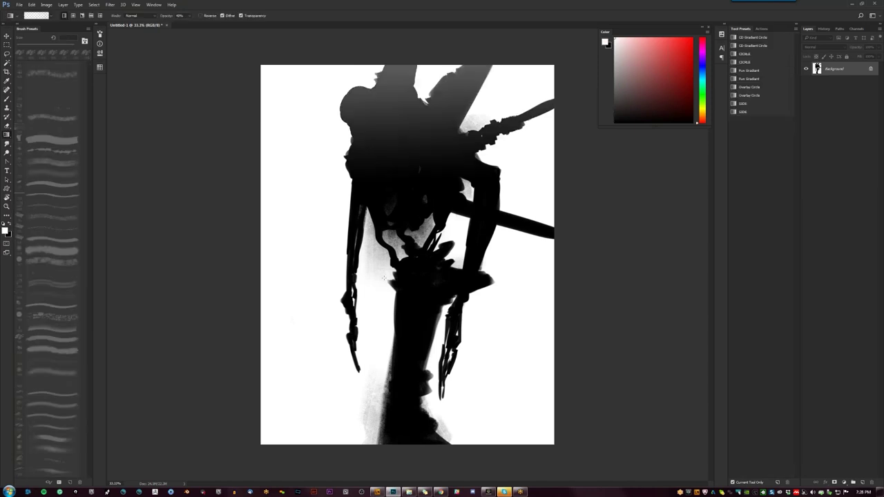
pyautogui.hotkey('ctrl', 'z')
pyautogui.moveTo(366, 40); pyautogui.dragTo(368, 114)
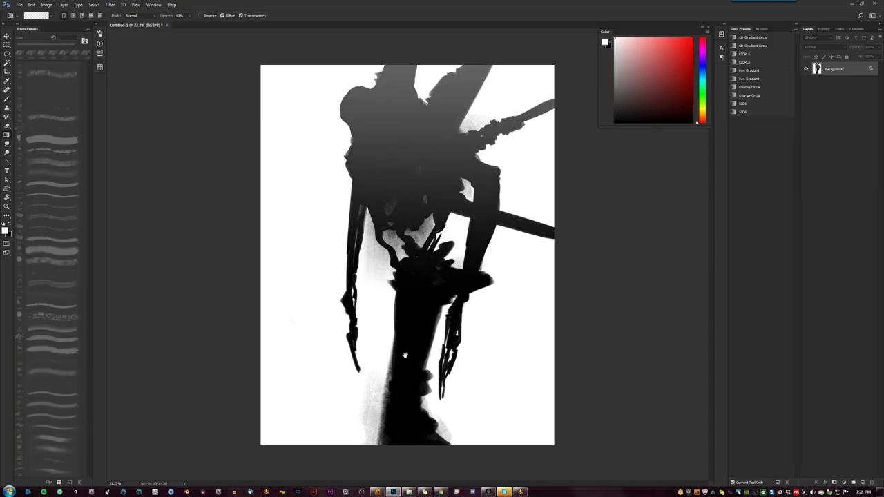
# Step: Fade the lower canvas and column upward with a gradient in a sampled gray, and add a layer above the background
pyautogui.press('x')
pyautogui.press('x')
pyautogui.moveTo(386, 457); pyautogui.dragTo(377, 346)
pyautogui.hotkey('ctrl', 'z')
pyautogui.keyDown('alt'); pyautogui.click(435, 385); pyautogui.keyUp('alt')
pyautogui.moveTo(413, 461); pyautogui.dragTo(419, 283)
pyautogui.moveTo(431, 434); pyautogui.dragTo(440, 256)
pyautogui.hotkey('ctrl', 'z')
pyautogui.hotkey('ctrl', 'z')
pyautogui.hotkey('ctrl', 'shift', 'alt', 'n')
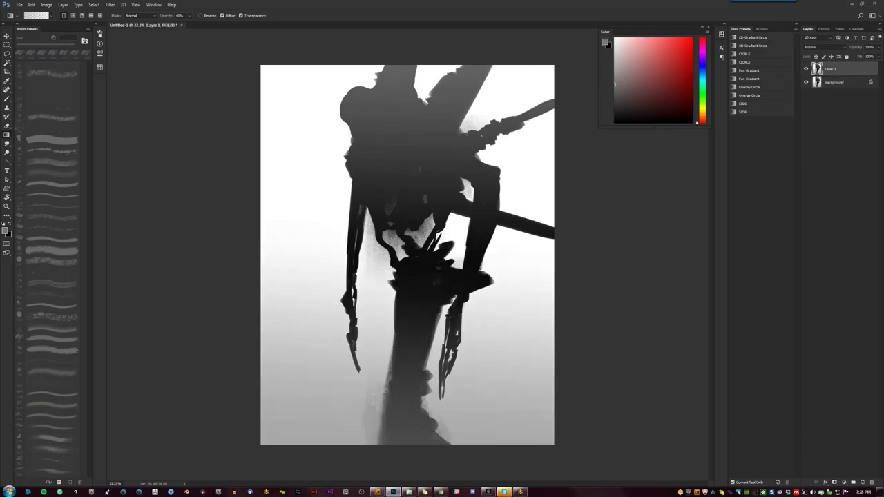
# Step: Add another layer and start painting black shadow beneath the creature's head with a hard brush preset
pyautogui.press('b')
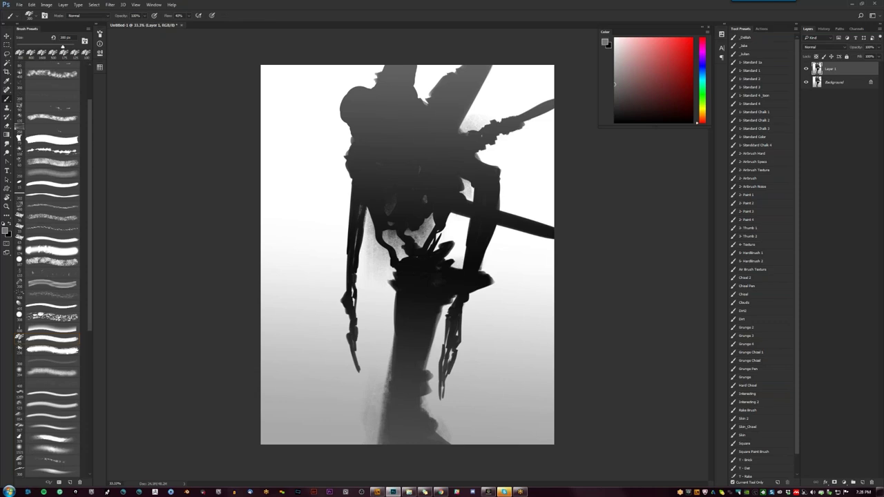
pyautogui.hotkey('ctrl', 'shift', 'alt', 'n')
pyautogui.click(766, 253)
pyautogui.press('d')
pyautogui.moveTo(350, 123)
pyautogui.mouseDown()
pyautogui.moveTo(367, 144)
pyautogui.moveTo(400, 119)
pyautogui.moveTo(413, 81)
pyautogui.moveTo(394, 84)
pyautogui.moveTo(417, 100)
pyautogui.moveTo(372, 165)
pyautogui.moveTo(352, 163)
pyautogui.moveTo(370, 164)
pyautogui.moveTo(351, 122)
pyautogui.mouseUp()
# Step: Reduce the brush size and dab small black shadow marks between the head and the neck
pyautogui.press('[')
pyautogui.press('[')
pyautogui.press('[')
pyautogui.press('[')
pyautogui.press('[')
pyautogui.press('[')
pyautogui.press('[')
pyautogui.click(394, 111)
pyautogui.click(402, 109)
pyautogui.click(404, 101)
pyautogui.click(407, 95)
pyautogui.click(425, 110)
pyautogui.click(433, 111)
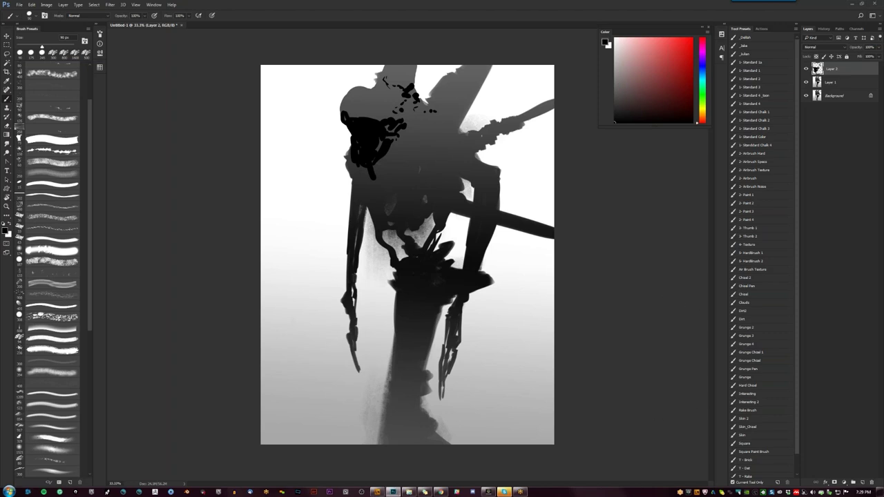
# Step: Block black shadow shapes across the chest and abdomen with a larger brush, and flip the canvas horizontally
pyautogui.click(385, 156)
pyautogui.moveTo(393, 144); pyautogui.dragTo(414, 147)
pyautogui.press(']')
pyautogui.press(']')
pyautogui.press(']')
pyautogui.click(420, 114)
pyautogui.moveTo(417, 112)
pyautogui.mouseDown()
pyautogui.moveTo(442, 150)
pyautogui.moveTo(436, 135)
pyautogui.moveTo(445, 134)
pyautogui.moveTo(409, 153)
pyautogui.moveTo(413, 163)
pyautogui.moveTo(367, 174)
pyautogui.moveTo(354, 150)
pyautogui.moveTo(361, 191)
pyautogui.moveTo(391, 222)
pyautogui.moveTo(378, 190)
pyautogui.moveTo(396, 203)
pyautogui.moveTo(391, 185)
pyautogui.moveTo(411, 200)
pyautogui.mouseUp()
pyautogui.click(410, 212)
pyautogui.moveTo(402, 209); pyautogui.dragTo(402, 218)
pyautogui.press('F2')
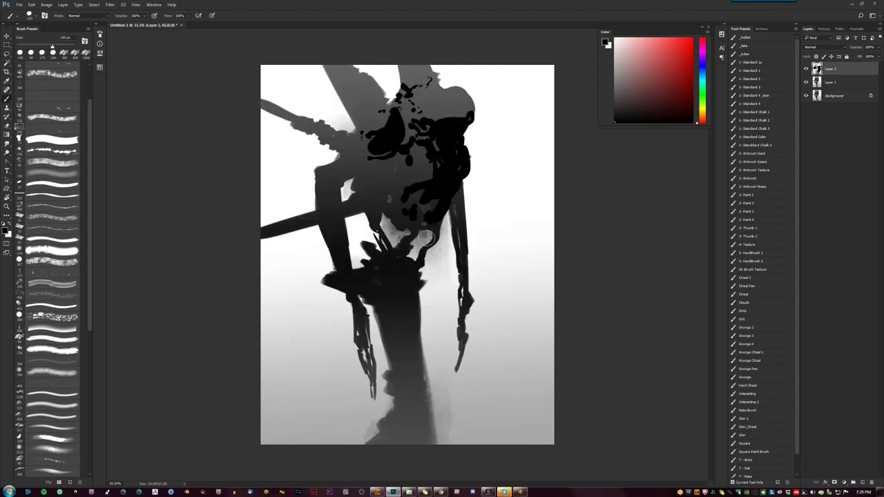
# Step: Paint black shadow shapes along the shoulder, up the neck and across the ribs
pyautogui.click(372, 165)
pyautogui.moveTo(371, 166)
pyautogui.mouseDown()
pyautogui.moveTo(339, 174)
pyautogui.moveTo(373, 164)
pyautogui.moveTo(360, 165)
pyautogui.moveTo(370, 154)
pyautogui.moveTo(350, 163)
pyautogui.mouseUp()
pyautogui.click(354, 171)
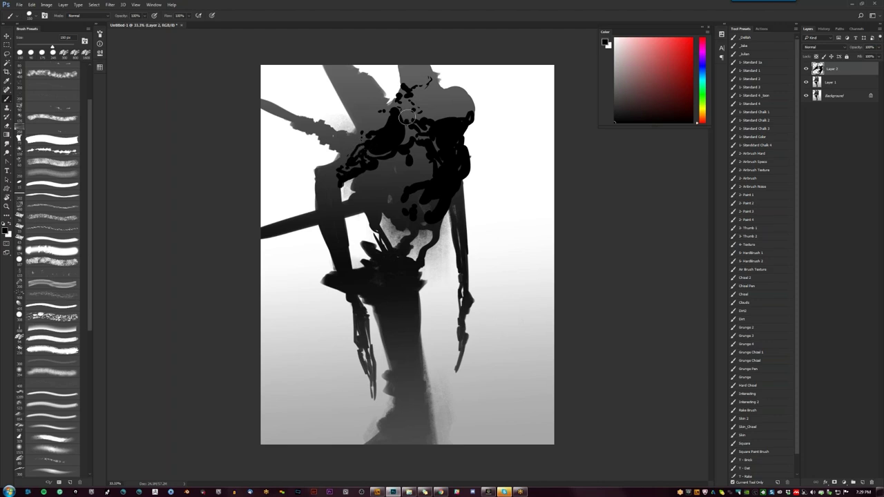
pyautogui.moveTo(424, 89)
pyautogui.mouseDown()
pyautogui.moveTo(437, 84)
pyautogui.moveTo(429, 69)
pyautogui.mouseUp()
pyautogui.moveTo(430, 161)
pyautogui.mouseDown()
pyautogui.moveTo(406, 177)
pyautogui.moveTo(362, 169)
pyautogui.mouseUp()
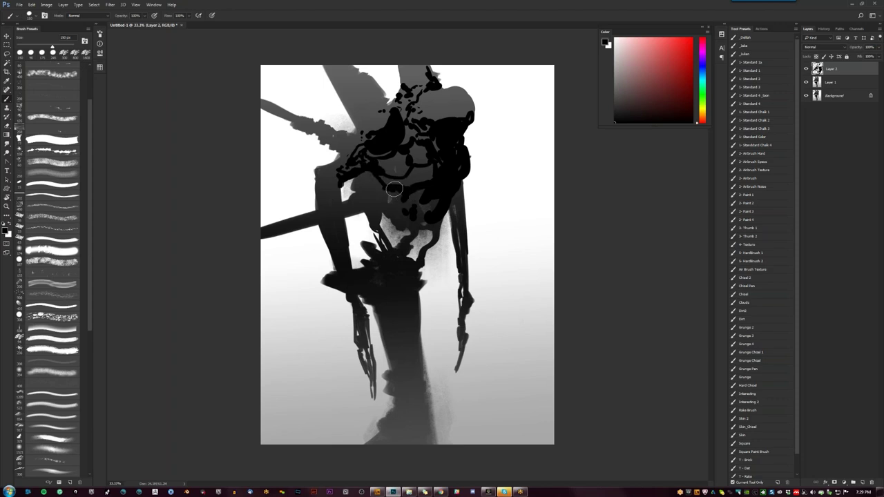
pyautogui.moveTo(364, 176)
pyautogui.mouseDown()
pyautogui.moveTo(406, 208)
pyautogui.moveTo(370, 198)
pyautogui.mouseUp()
# Step: Erase parts of the black lines on the creature's ribs with a much smaller eraser
pyautogui.press('e')
pyautogui.click(402, 155)
pyautogui.hotkey('ctrl', 'z')
pyautogui.hotkey('ctrl', 'z')
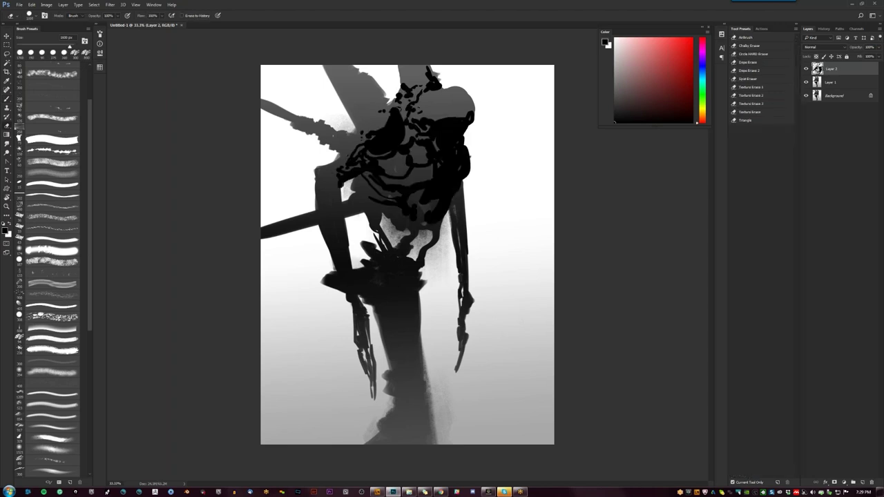
pyautogui.press('[')
pyautogui.press('[')
pyautogui.press('[')
pyautogui.press('[')
pyautogui.press('[')
pyautogui.press('[')
pyautogui.press('[')
pyautogui.press('[')
pyautogui.press('[')
pyautogui.press('[')
pyautogui.press('[')
pyautogui.press('[')
pyautogui.press('[')
pyautogui.press('[')
pyautogui.press('[')
pyautogui.moveTo(397, 190)
pyautogui.mouseDown()
pyautogui.moveTo(370, 175)
pyautogui.moveTo(388, 175)
pyautogui.mouseUp()
# Step: Paint black shadow down the creature's bent arm from the elbow to the wrist
pyautogui.press('b')
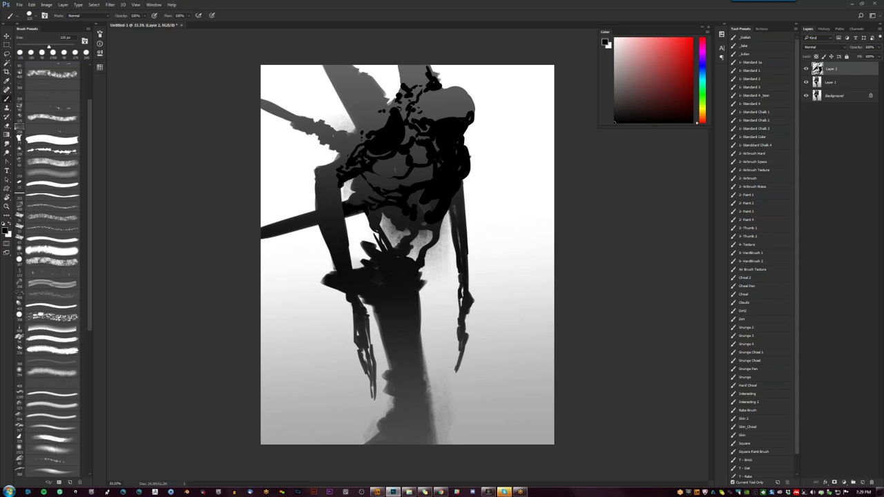
pyautogui.moveTo(340, 186); pyautogui.dragTo(356, 279)
pyautogui.moveTo(324, 182)
pyautogui.mouseDown()
pyautogui.moveTo(338, 200)
pyautogui.moveTo(344, 266)
pyautogui.moveTo(365, 326)
pyautogui.mouseUp()
# Step: Break the black patch on the shoulder into small speckles with a 20 px eraser
pyautogui.press('e')
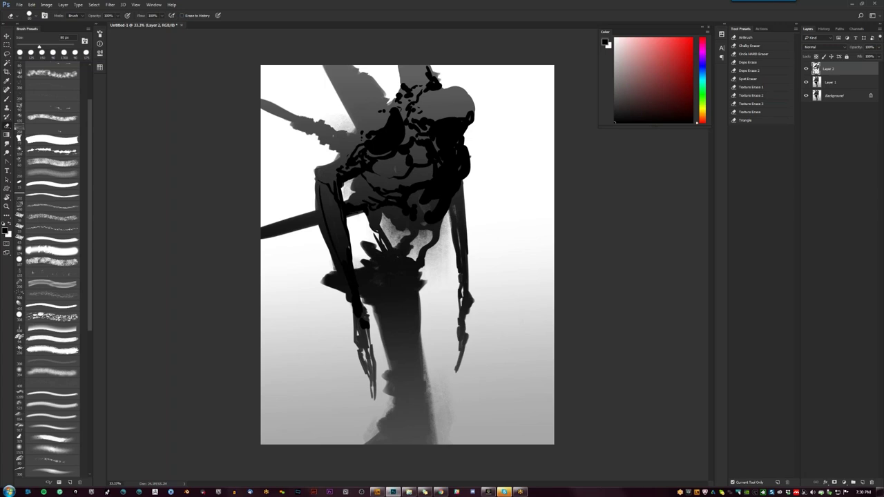
pyautogui.press('[')
pyautogui.press('[')
pyautogui.press('[')
pyautogui.press('[')
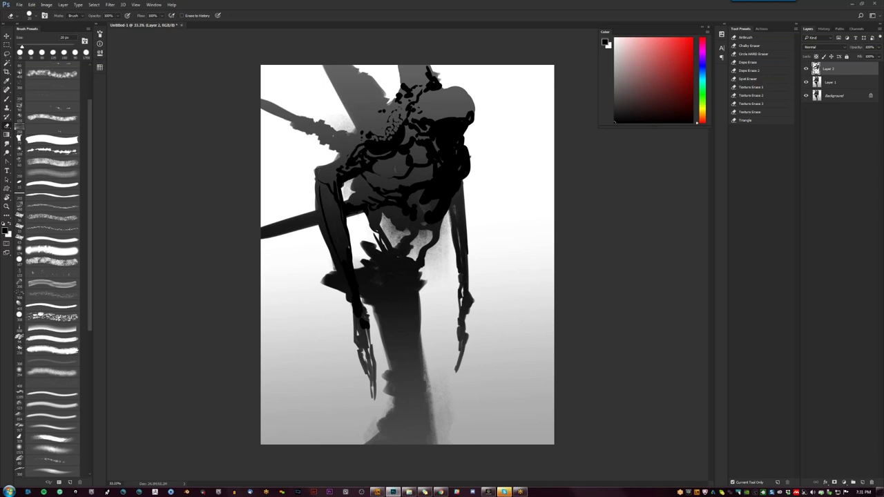
pyautogui.click(396, 134)
# Step: Erase fine speckles in the black marks from the shoulder up through the neck
pyautogui.press('[')
pyautogui.press('[')
pyautogui.press(']')
pyautogui.press(']')
pyautogui.press(']')
pyautogui.moveTo(407, 108); pyautogui.dragTo(443, 89)
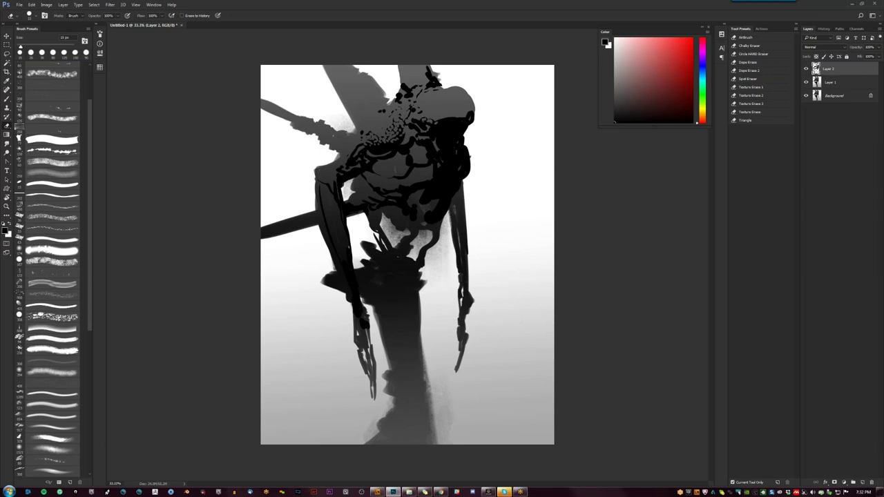
# Step: Carve the shadow below the head with a 40 px eraser and repaint its outer edge in black
pyautogui.press(']')
pyautogui.press(']')
pyautogui.press(']')
pyautogui.moveTo(443, 121); pyautogui.dragTo(452, 123)
pyautogui.press('b')
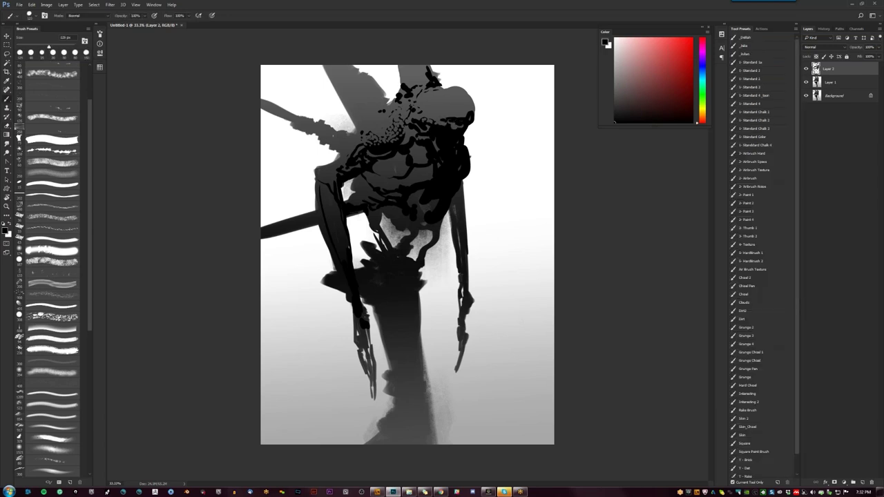
pyautogui.moveTo(459, 119); pyautogui.dragTo(466, 115)
# Step: Erase highlights into the black shading along the top of the shoulder
pyautogui.press('e')
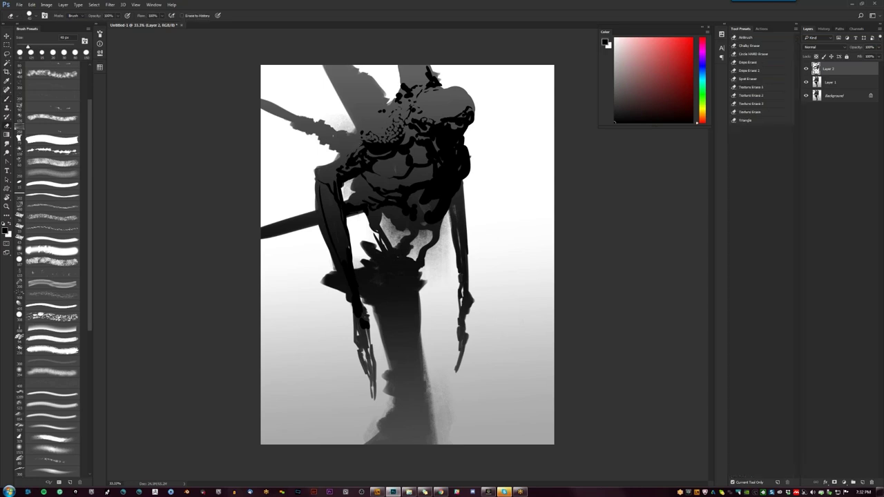
pyautogui.moveTo(351, 159); pyautogui.dragTo(378, 150)
pyautogui.press('b')
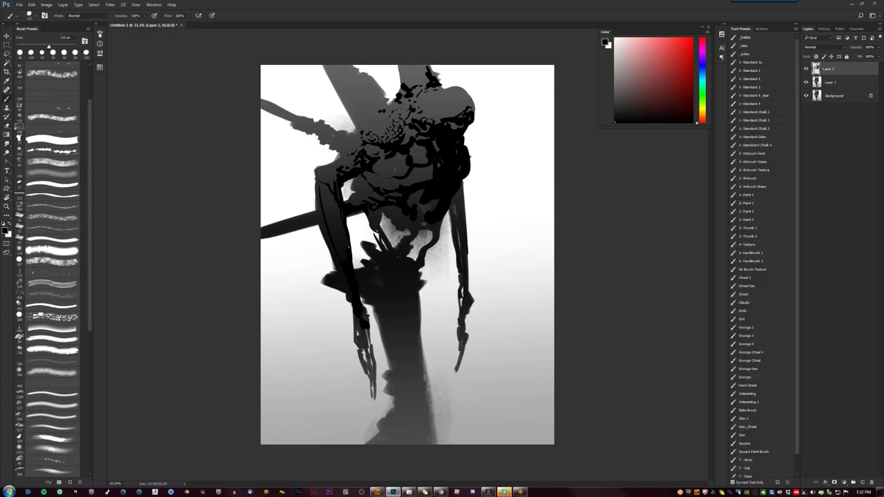
pyautogui.press('e')
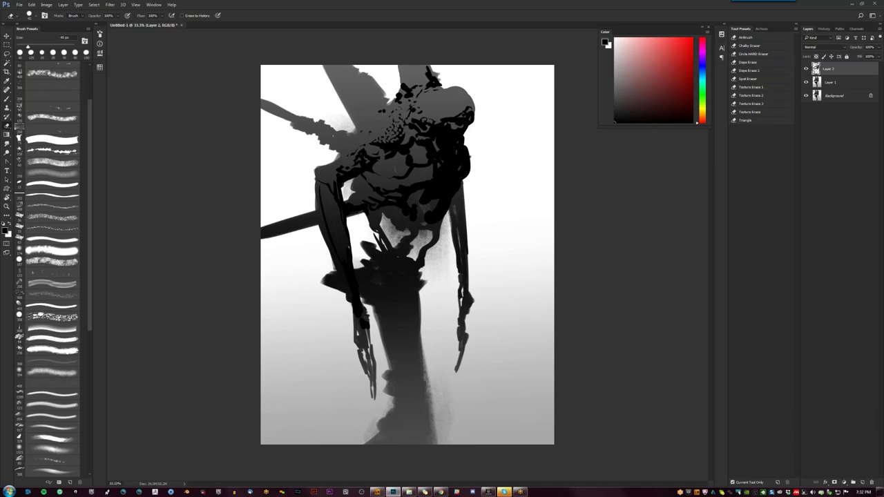
pyautogui.press('r')
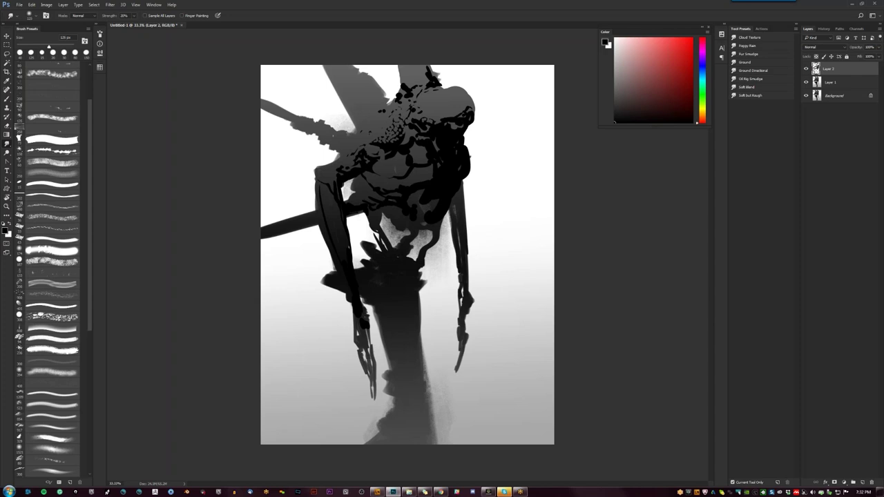
# Step: Try black box outlines on the empty background beside the straight arm, and undo them
pyautogui.press('b')
pyautogui.moveTo(493, 191); pyautogui.dragTo(492, 234)
pyautogui.moveTo(494, 191)
pyautogui.mouseDown()
pyautogui.moveTo(524, 230)
pyautogui.moveTo(512, 233)
pyautogui.mouseUp()
pyautogui.moveTo(466, 198)
pyautogui.mouseDown()
pyautogui.moveTo(467, 235)
pyautogui.moveTo(482, 236)
pyautogui.moveTo(489, 209)
pyautogui.mouseUp()
pyautogui.click(488, 211)
pyautogui.press('x')
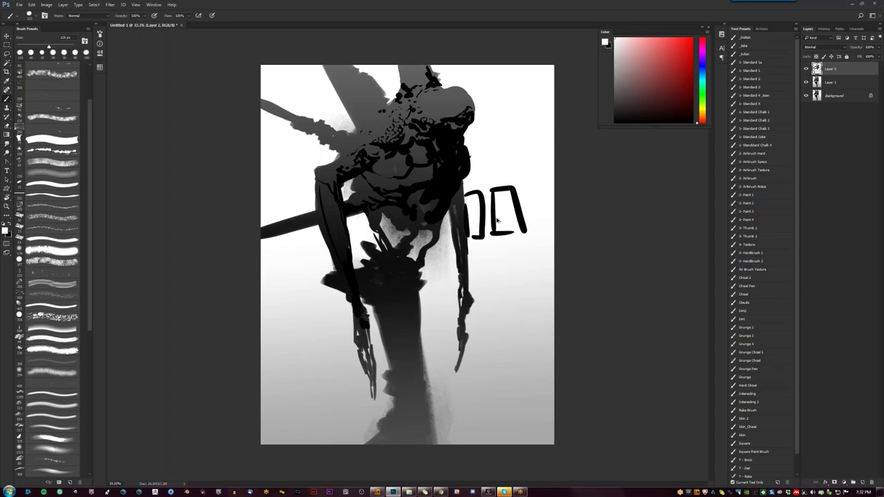
pyautogui.hotkey('ctrl', 'alt', 'z')
pyautogui.hotkey('ctrl', 'alt', 'z')
pyautogui.hotkey('ctrl', 'alt', 'z')
pyautogui.hotkey('ctrl', 'alt', 'z')
pyautogui.hotkey('ctrl', 'alt', 'z')
pyautogui.hotkey('ctrl', 'alt', 'z')
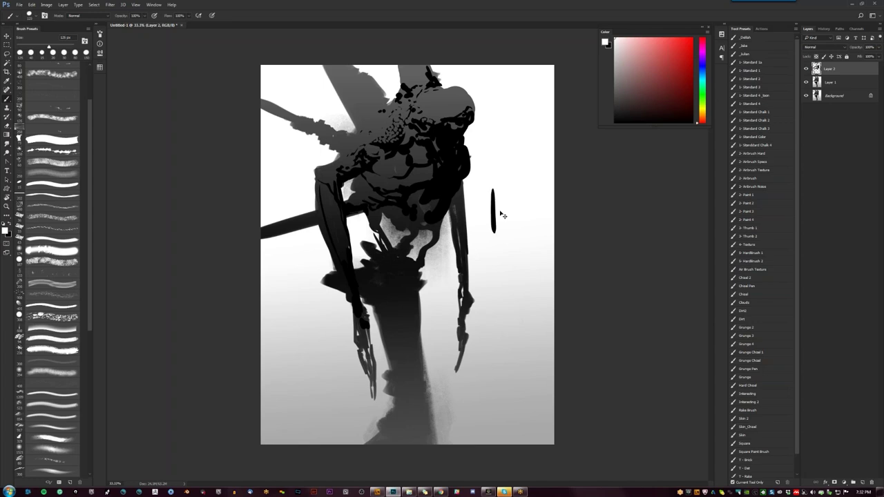
# Step: Paint black shadow down the straight arm from the shoulder to the wrist
pyautogui.press('x')
pyautogui.moveTo(459, 188); pyautogui.dragTo(460, 244)
pyautogui.moveTo(460, 211); pyautogui.dragTo(467, 299)
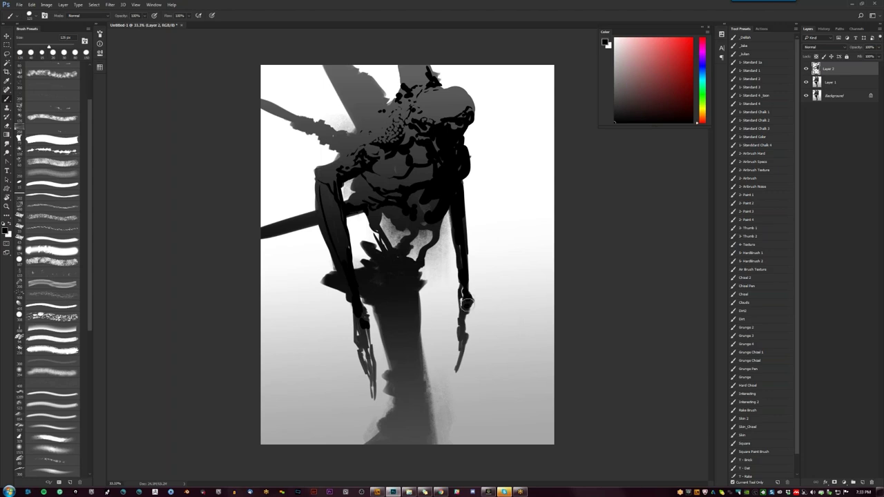
# Step: Paint black shadow over the back of the bent arm's hand
pyautogui.moveTo(356, 301); pyautogui.dragTo(370, 349)
# Step: Try rough black box strokes across the column and the empty background beside the straight arm's hand, and undo them
pyautogui.moveTo(490, 338)
pyautogui.mouseDown()
pyautogui.moveTo(495, 380)
pyautogui.moveTo(544, 358)
pyautogui.moveTo(507, 393)
pyautogui.mouseUp()
pyautogui.moveTo(406, 349)
pyautogui.mouseDown()
pyautogui.moveTo(460, 349)
pyautogui.moveTo(464, 389)
pyautogui.moveTo(414, 391)
pyautogui.mouseUp()
pyautogui.moveTo(414, 393); pyautogui.dragTo(466, 394)
pyautogui.moveTo(511, 363); pyautogui.dragTo(529, 362)
pyautogui.click(440, 358)
pyautogui.moveTo(436, 375); pyautogui.dragTo(453, 384)
pyautogui.hotkey('ctrl', 'alt', 'z')
pyautogui.hotkey('ctrl', 'alt', 'z')
pyautogui.hotkey('ctrl', 'alt', 'z')
pyautogui.hotkey('ctrl', 'alt', 'z')
pyautogui.hotkey('ctrl', 'alt', 'z')
pyautogui.hotkey('ctrl', 'alt', 'z')
pyautogui.hotkey('ctrl', 'alt', 'z')
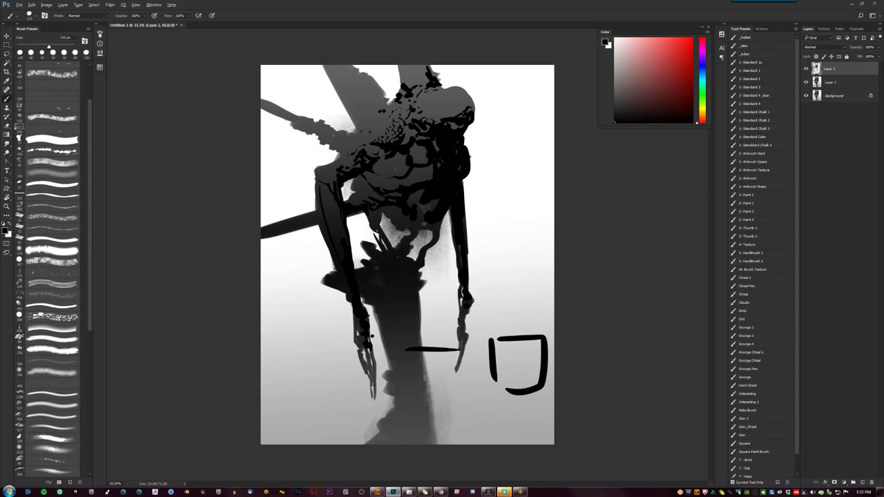
pyautogui.hotkey('ctrl', 'alt', 'z')
pyautogui.hotkey('ctrl', 'alt', 'z')
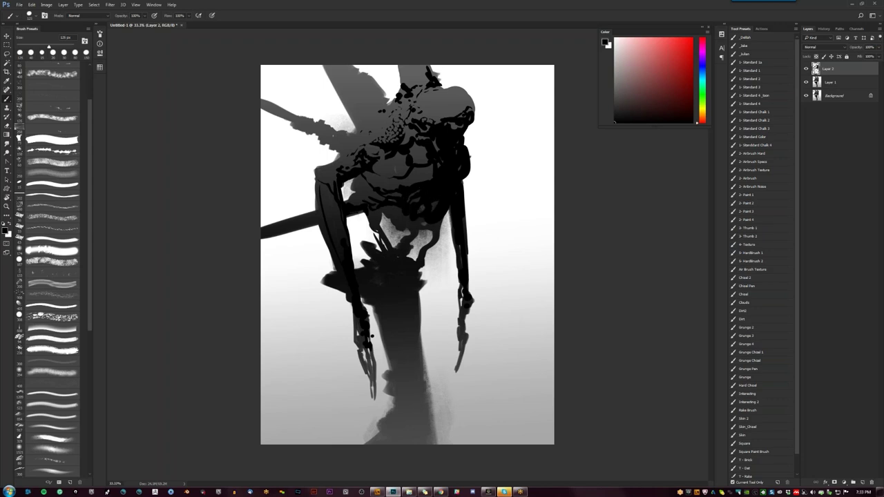
# Step: Add black shadow detail to the lower belly and along the side of the chest, refining it with the eraser
pyautogui.moveTo(396, 215)
pyautogui.mouseDown()
pyautogui.moveTo(403, 225)
pyautogui.moveTo(422, 214)
pyautogui.moveTo(401, 195)
pyautogui.mouseUp()
pyautogui.press('e')
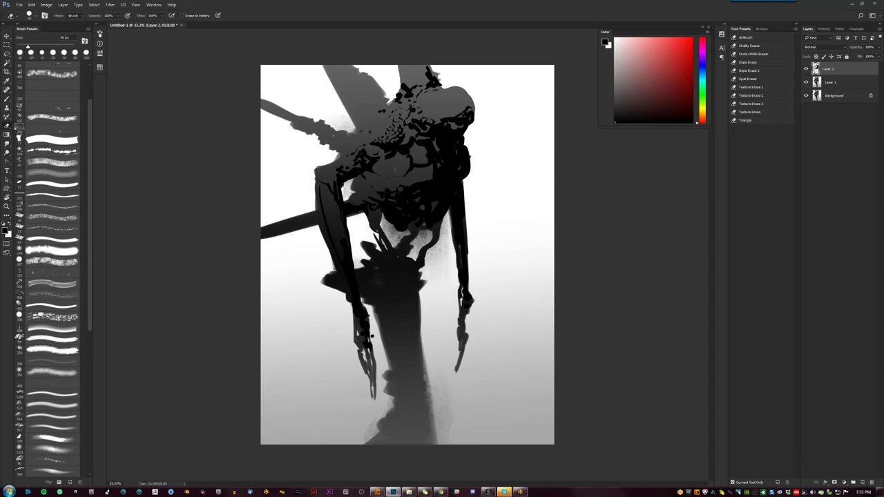
pyautogui.press('b')
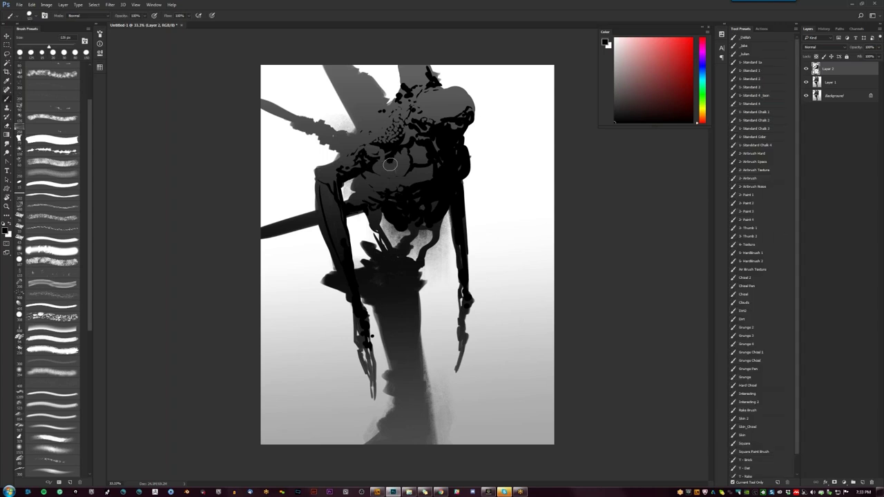
pyautogui.moveTo(356, 184)
pyautogui.mouseDown()
pyautogui.moveTo(379, 161)
pyautogui.moveTo(383, 170)
pyautogui.mouseUp()
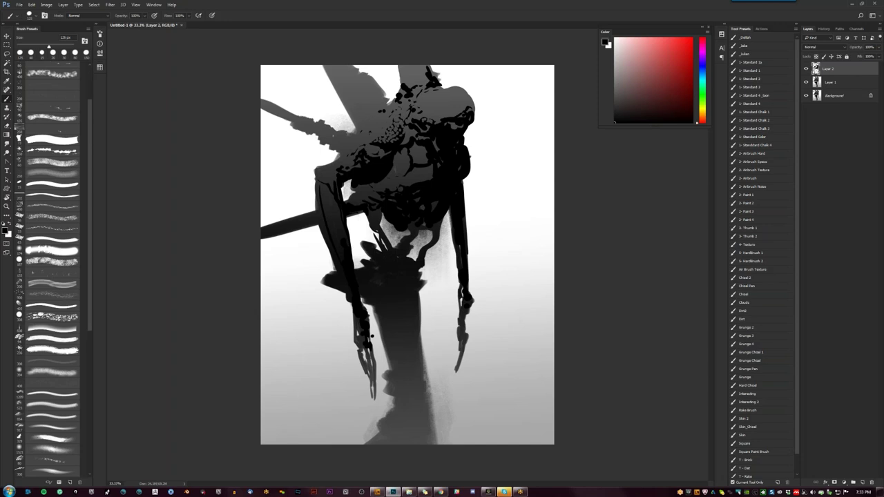
# Step: Shade the undersides of the spikes on the creature's back in black with a 90 px brush
pyautogui.press('[')
pyautogui.press('[')
pyautogui.moveTo(351, 137); pyautogui.dragTo(285, 118)
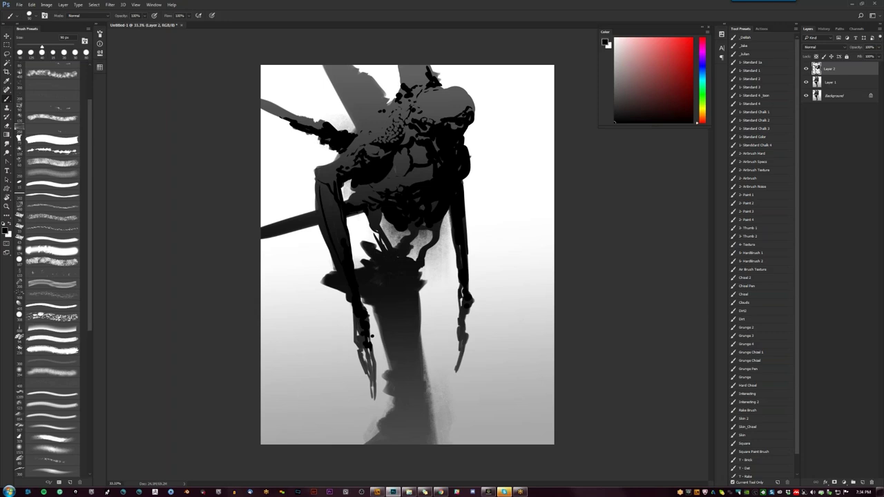
pyautogui.moveTo(358, 130)
pyautogui.mouseDown()
pyautogui.moveTo(336, 82)
pyautogui.moveTo(357, 116)
pyautogui.mouseUp()
pyautogui.click(367, 123)
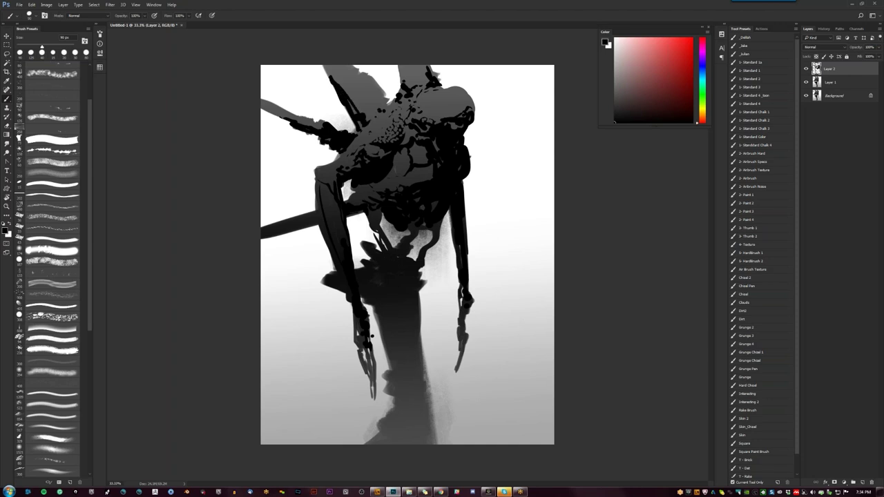
pyautogui.click(401, 75)
# Step: Break up the middle spike's black edge with the eraser and dab black spots down its length
pyautogui.press('e')
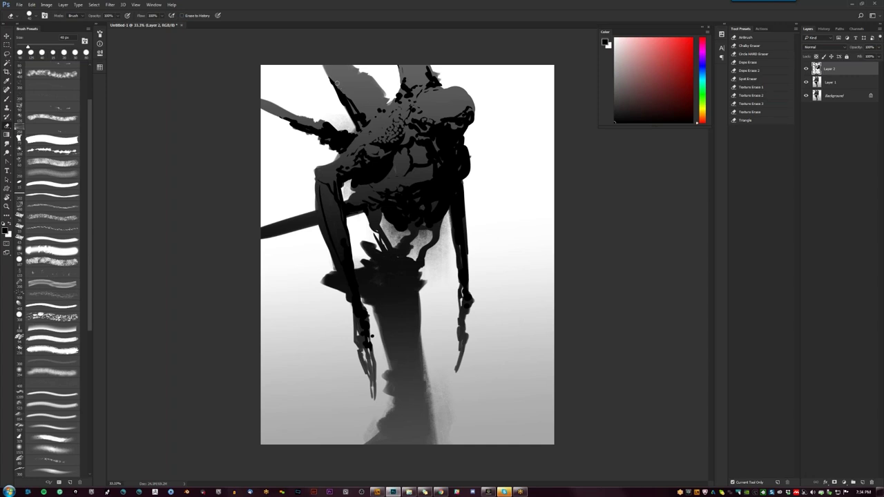
pyautogui.press('b')
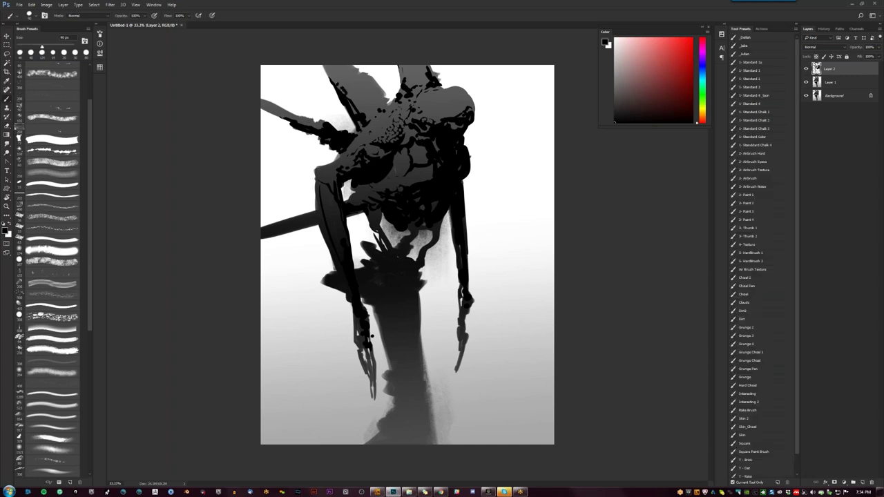
pyautogui.click(335, 78)
pyautogui.click(336, 77)
pyautogui.click(331, 72)
pyautogui.click(347, 86)
pyautogui.click(344, 81)
pyautogui.click(348, 94)
pyautogui.click(346, 95)
pyautogui.click(355, 100)
pyautogui.click(359, 107)
pyautogui.click(368, 115)
pyautogui.click(367, 115)
pyautogui.click(366, 113)
pyautogui.click(351, 100)
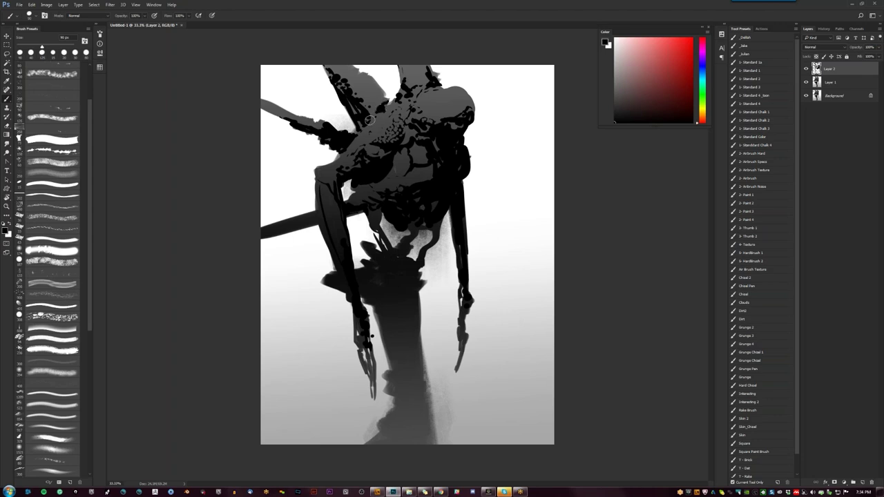
# Step: Erase small highlights and draw thin black contour lines on the middle spike and the side of the ribcage with a 20 px brush
pyautogui.press('e')
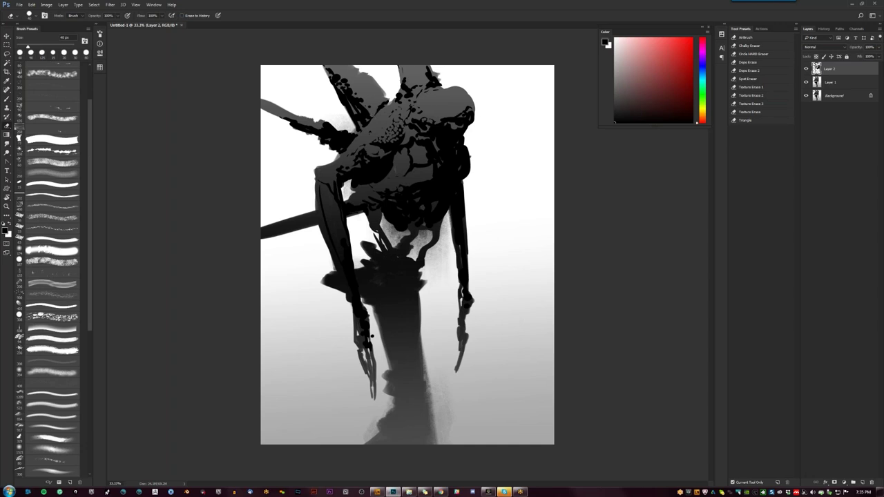
pyautogui.press('b')
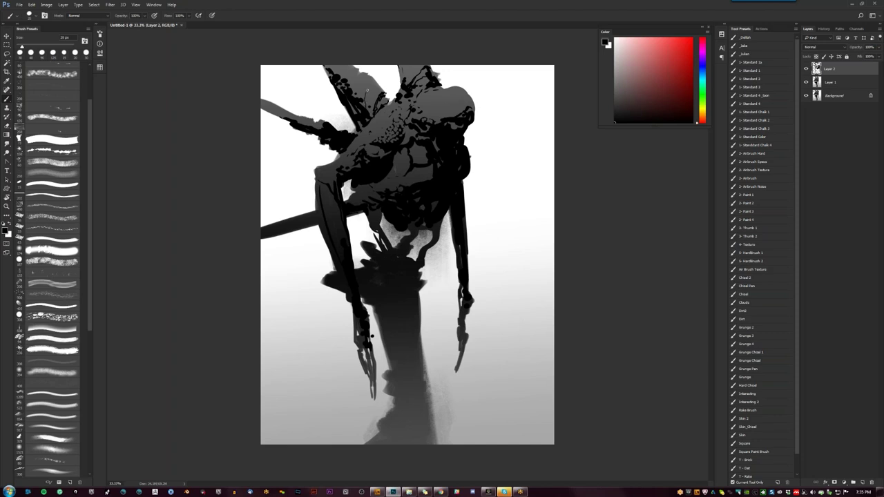
pyautogui.press('.')
pyautogui.moveTo(438, 120); pyautogui.dragTo(431, 119)
pyautogui.moveTo(366, 186); pyautogui.dragTo(376, 198)
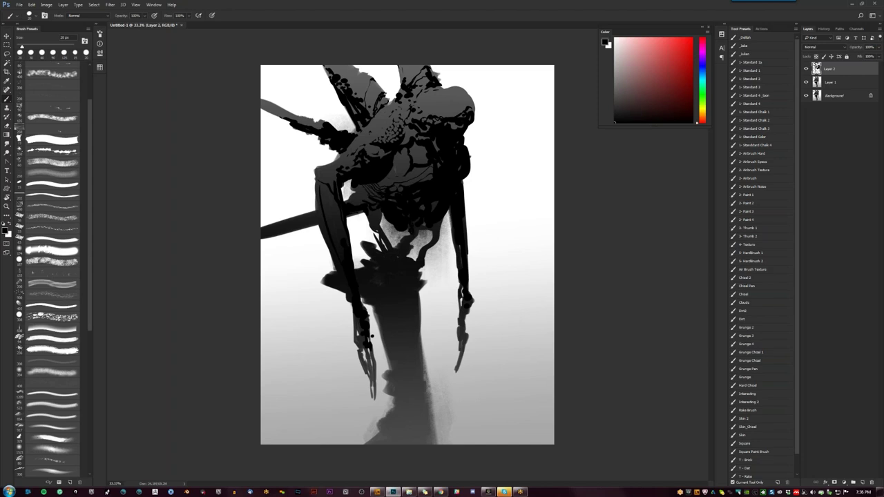
# Step: Draw black looping cables hanging from the creature's waist in front of the column with a larger brush
pyautogui.press(']')
pyautogui.press(']')
pyautogui.press(']')
pyautogui.press(']')
pyautogui.press(']')
pyautogui.press(']')
pyautogui.moveTo(440, 231); pyautogui.dragTo(437, 273)
pyautogui.moveTo(415, 237)
pyautogui.mouseDown()
pyautogui.moveTo(435, 276)
pyautogui.moveTo(434, 268)
pyautogui.mouseUp()
pyautogui.moveTo(435, 237); pyautogui.dragTo(422, 300)
pyautogui.moveTo(397, 228); pyautogui.dragTo(422, 309)
pyautogui.moveTo(433, 248); pyautogui.dragTo(425, 308)
pyautogui.moveTo(430, 247); pyautogui.dragTo(427, 296)
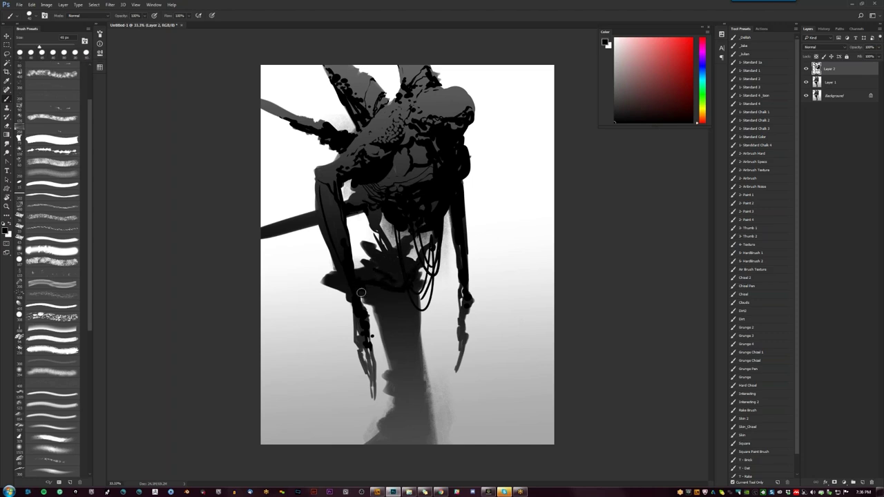
# Step: Paint broken black shadow texture down the column to its base, enlarging the brush to 125 px
pyautogui.moveTo(376, 289)
pyautogui.mouseDown()
pyautogui.moveTo(396, 322)
pyautogui.moveTo(378, 299)
pyautogui.moveTo(393, 335)
pyautogui.moveTo(384, 311)
pyautogui.moveTo(411, 295)
pyautogui.moveTo(396, 302)
pyautogui.moveTo(415, 324)
pyautogui.moveTo(415, 298)
pyautogui.moveTo(399, 351)
pyautogui.moveTo(384, 328)
pyautogui.moveTo(411, 387)
pyautogui.mouseUp()
pyautogui.moveTo(402, 344)
pyautogui.mouseDown()
pyautogui.moveTo(394, 366)
pyautogui.moveTo(414, 350)
pyautogui.moveTo(411, 370)
pyautogui.mouseUp()
pyautogui.moveTo(420, 330)
pyautogui.mouseDown()
pyautogui.moveTo(428, 405)
pyautogui.moveTo(404, 397)
pyautogui.moveTo(404, 414)
pyautogui.moveTo(395, 391)
pyautogui.moveTo(395, 421)
pyautogui.moveTo(432, 414)
pyautogui.moveTo(409, 439)
pyautogui.moveTo(381, 438)
pyautogui.moveTo(423, 446)
pyautogui.mouseUp()
pyautogui.press(']')
pyautogui.press(']')
pyautogui.press(']')
pyautogui.click(420, 409)
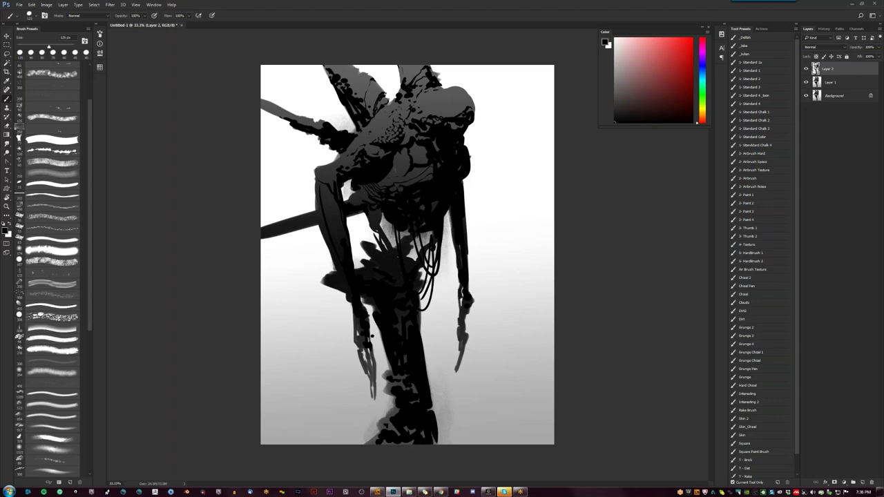
# Step: Erase fine highlights in the torso shading and paint black detail along the bent arm and over the straight arm's hand
pyautogui.press('e')
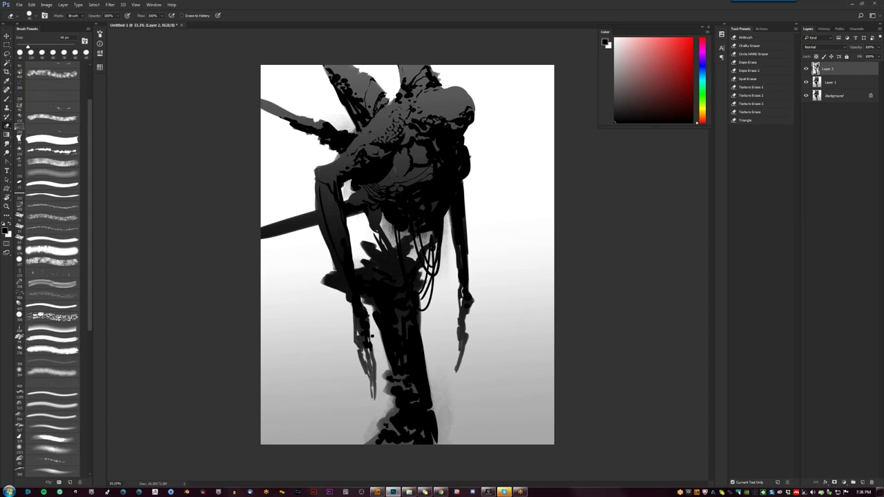
pyautogui.press('b')
pyautogui.press('[')
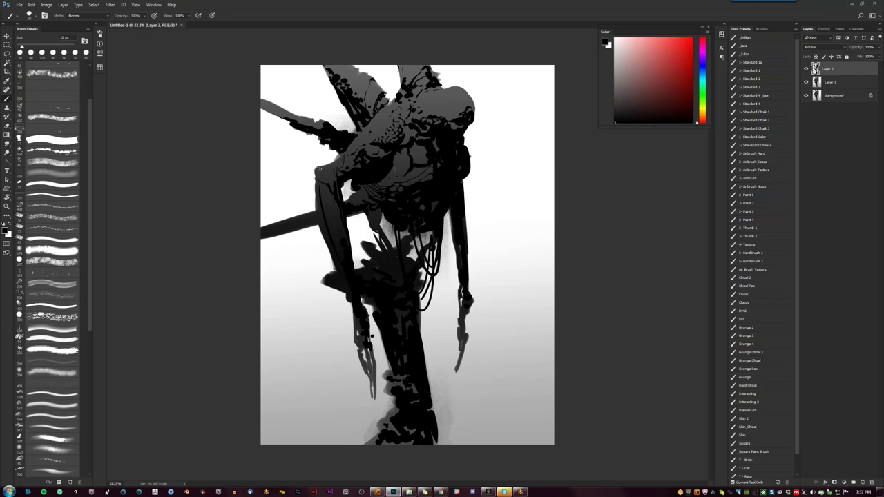
pyautogui.press('e')
pyautogui.press('b')
pyautogui.moveTo(322, 218); pyautogui.dragTo(326, 231)
pyautogui.moveTo(318, 186); pyautogui.dragTo(319, 219)
pyautogui.moveTo(463, 306); pyautogui.dragTo(464, 353)
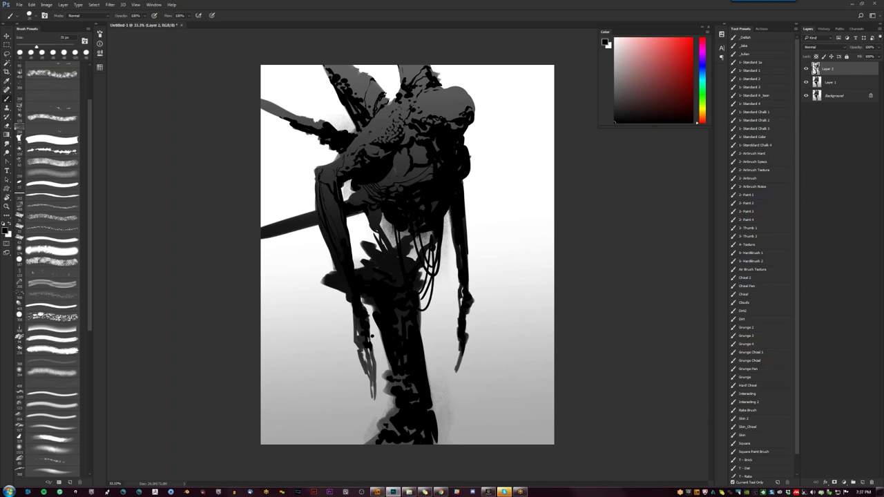
# Step: Smudge the hard shadow edges on the head, shoulder and chest at 20% strength
pyautogui.press('r')
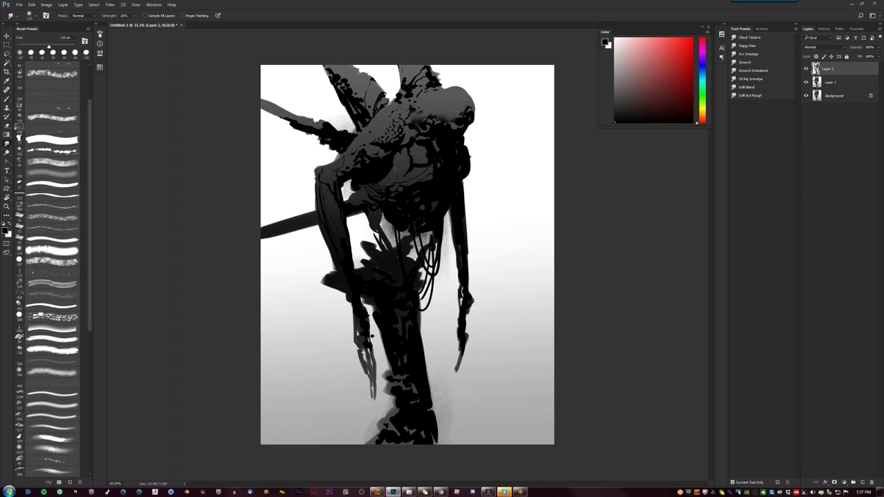
pyautogui.moveTo(372, 140); pyautogui.dragTo(384, 138)
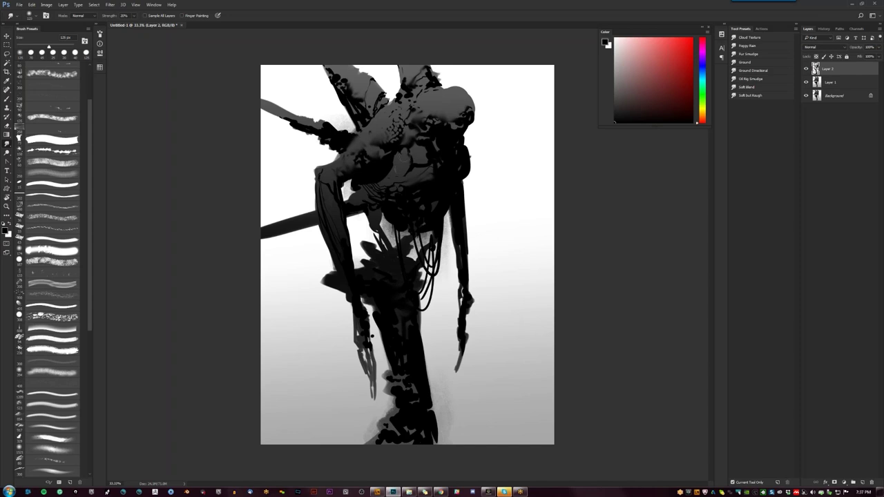
pyautogui.moveTo(404, 167); pyautogui.dragTo(421, 155)
# Step: Draw thin black rib lines across the middle of the torso with a small brush
pyautogui.press('b')
pyautogui.press('b')
pyautogui.press('[')
pyautogui.moveTo(413, 173)
pyautogui.mouseDown()
pyautogui.moveTo(411, 154)
pyautogui.moveTo(397, 160)
pyautogui.moveTo(431, 157)
pyautogui.moveTo(388, 174)
pyautogui.moveTo(397, 174)
pyautogui.mouseUp()
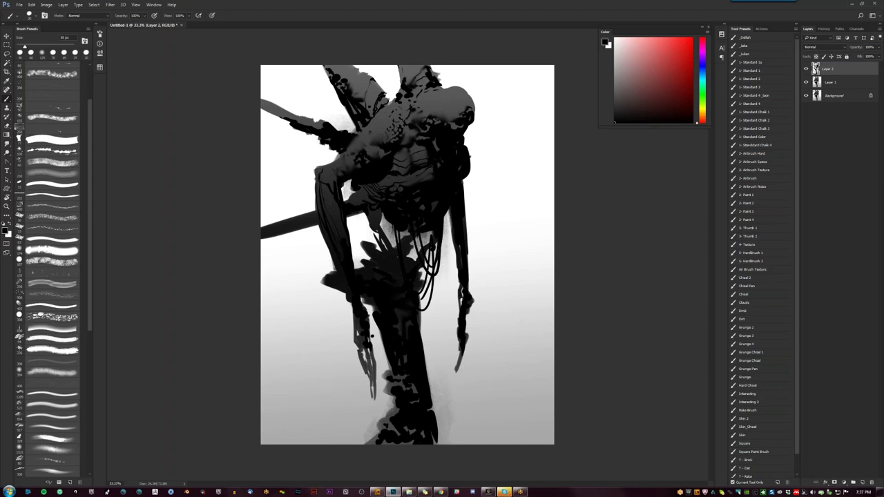
# Step: Check the painting zoomed out and mirrored, and lower Layer 2's fill to about 45%
pyautogui.press('z')
pyautogui.hotkey('ctrl', '-')
pyautogui.hotkey('ctrl', '-')
pyautogui.press('F2')
pyautogui.press('z')
pyautogui.hotkey('ctrl', '+')
pyautogui.moveTo(860, 58); pyautogui.dragTo(842, 60)
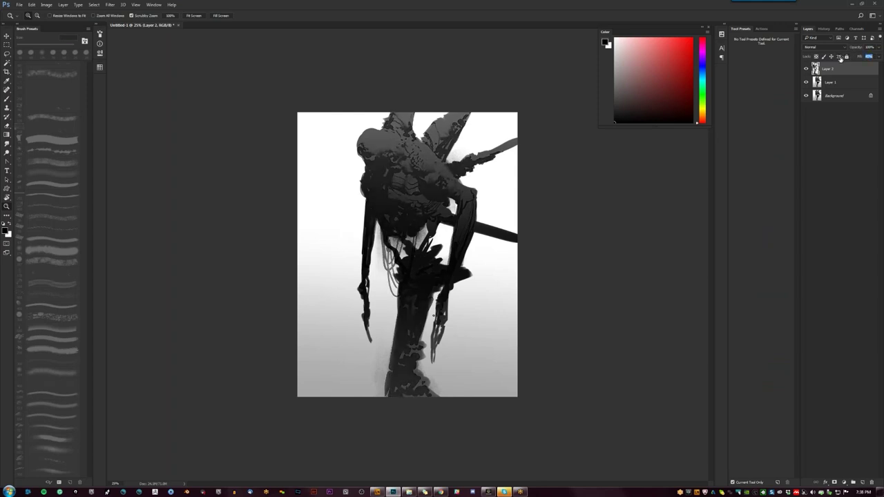
pyautogui.hotkey('ctrl', '+')
pyautogui.press('h')
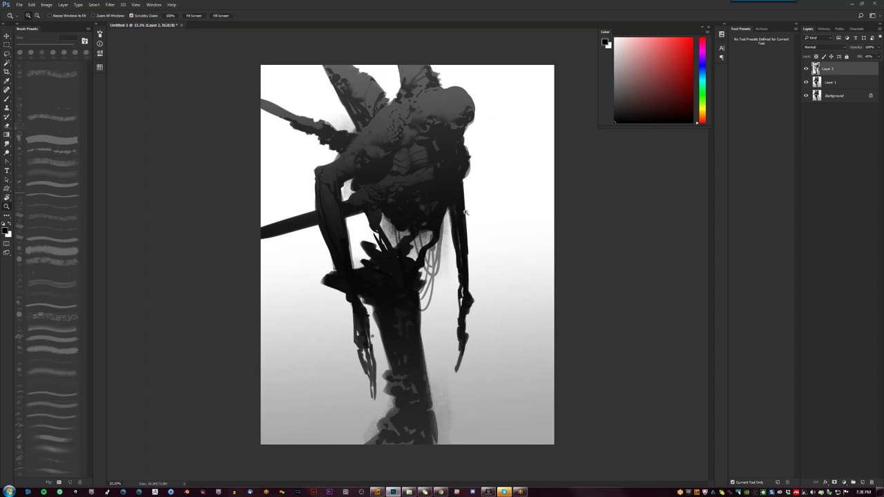
# Step: Stamp the visible artwork onto a new layer above Layer 2 and choose a flat, hard-edged shaped brush preset
pyautogui.press('b')
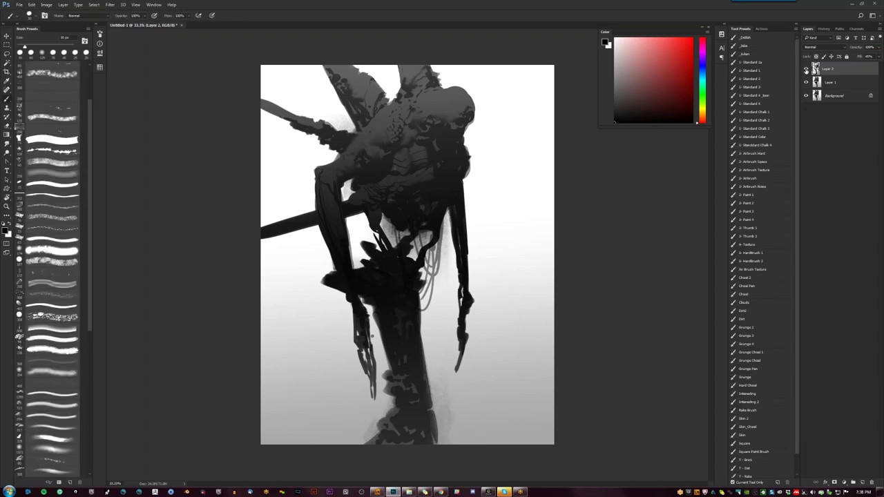
pyautogui.hotkey('ctrl', 'shift', 'alt', 'n')
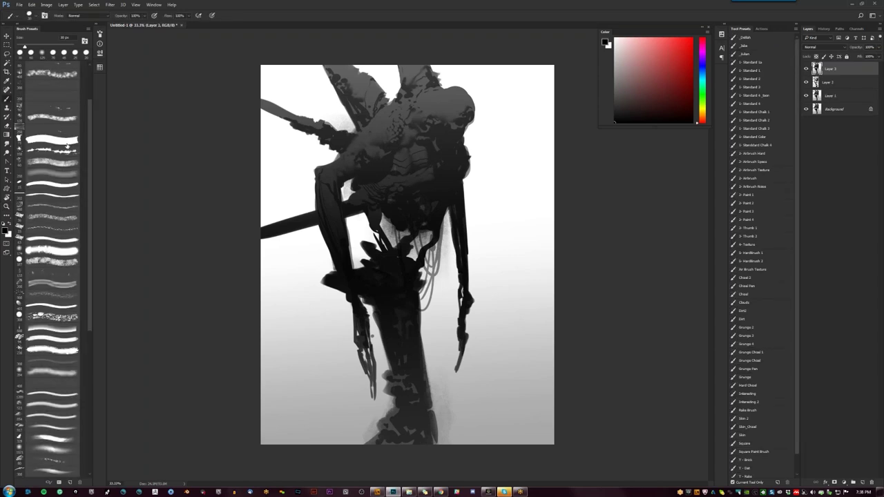
pyautogui.click(67, 144)
# Step: Blend the upper back and shoulder by painting over the black spots with greys sampled from the figure
pyautogui.keyDown('alt'); pyautogui.click(381, 146); pyautogui.keyUp('alt')
pyautogui.click(389, 143)
pyautogui.keyDown('alt'); pyautogui.click(397, 131); pyautogui.keyUp('alt')
pyautogui.click(386, 140)
pyautogui.click(396, 106)
pyautogui.moveTo(390, 109)
pyautogui.mouseDown()
pyautogui.moveTo(366, 135)
pyautogui.moveTo(378, 123)
pyautogui.moveTo(374, 130)
pyautogui.mouseUp()
pyautogui.keyDown('alt'); pyautogui.click(384, 115); pyautogui.keyUp('alt')
pyautogui.keyDown('alt'); pyautogui.click(379, 122); pyautogui.keyUp('alt')
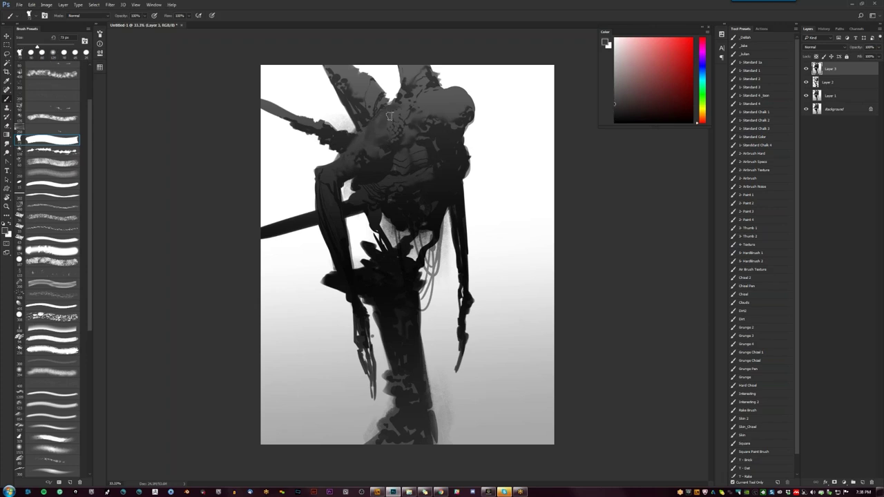
# Step: Paint grey planes over the neck and head with the shaped brush, enlarging and reducing it as needed
pyautogui.click(397, 126)
pyautogui.press(']')
pyautogui.press(']')
pyautogui.click(418, 106)
pyautogui.press(']')
pyautogui.moveTo(432, 98)
pyautogui.mouseDown()
pyautogui.moveTo(429, 109)
pyautogui.moveTo(442, 102)
pyautogui.mouseUp()
pyautogui.press('[')
pyautogui.press('[')
pyautogui.keyDown('alt'); pyautogui.click(462, 107); pyautogui.keyUp('alt')
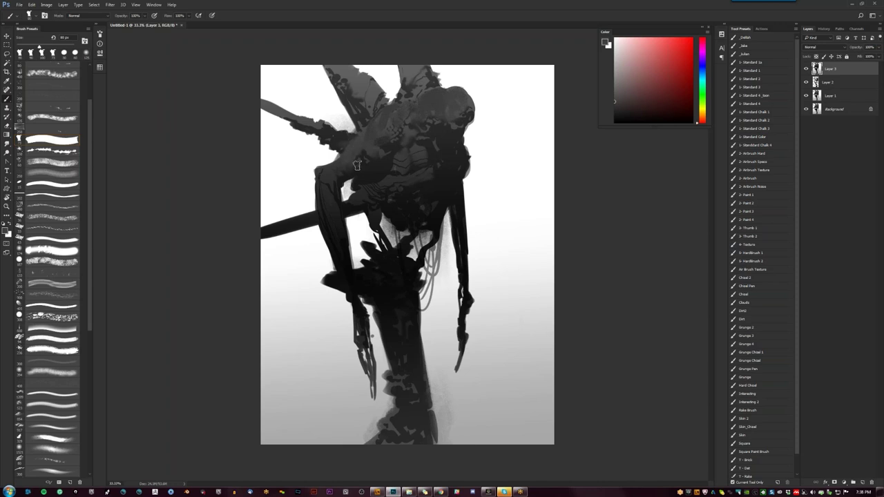
# Step: Paint sampled dark greys over the rib lines on the torso and flip the canvas horizontally
pyautogui.keyDown('alt'); pyautogui.click(409, 148); pyautogui.keyUp('alt')
pyautogui.keyDown('alt'); pyautogui.click(380, 182); pyautogui.keyUp('alt')
pyautogui.hotkey('ctrl', 'f')
# Step: Paint a dark shadow under the bent arm's shoulder with a much smaller black brush and flip the canvas back
pyautogui.press('d')
pyautogui.press('[')
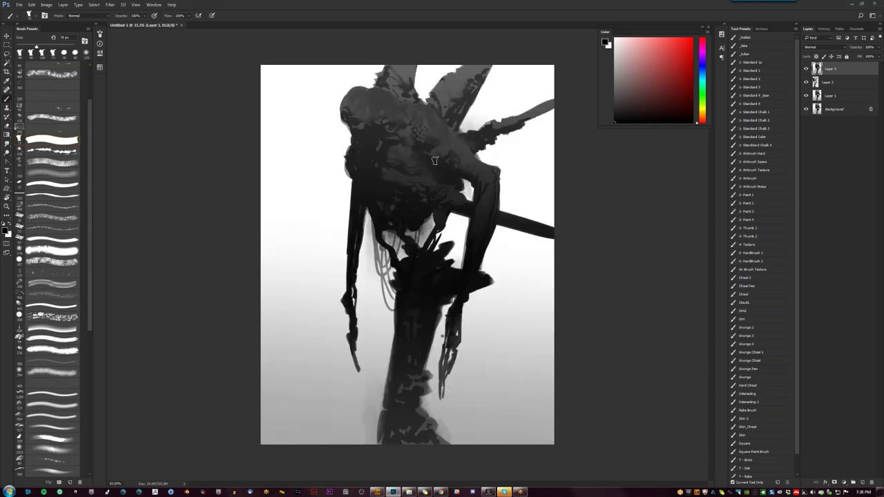
pyautogui.press('[')
pyautogui.press('[')
pyautogui.press('[')
pyautogui.press('[')
pyautogui.press('[')
pyautogui.moveTo(454, 171); pyautogui.dragTo(449, 172)
pyautogui.keyDown('alt'); pyautogui.click(450, 173); pyautogui.keyUp('alt')
pyautogui.hotkey('ctrl', 'shift', 'h')
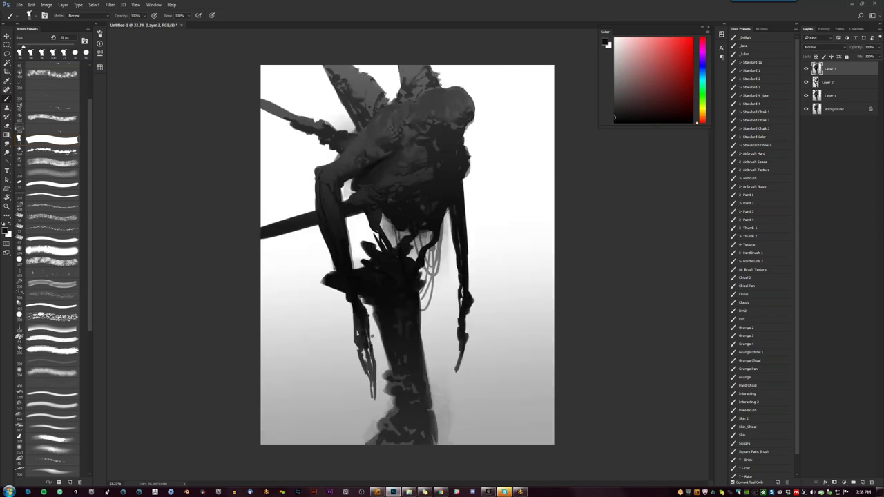
# Step: Refine the torso and underarm shading with a sampled dark grey and a larger brush, and mirror the canvas
pyautogui.press('[')
pyautogui.press('[')
pyautogui.press(']')
pyautogui.press(']')
pyautogui.press(']')
pyautogui.press(']')
pyautogui.press(']')
pyautogui.press(']')
pyautogui.keyDown('alt'); pyautogui.click(377, 156); pyautogui.keyUp('alt')
pyautogui.press('F2')
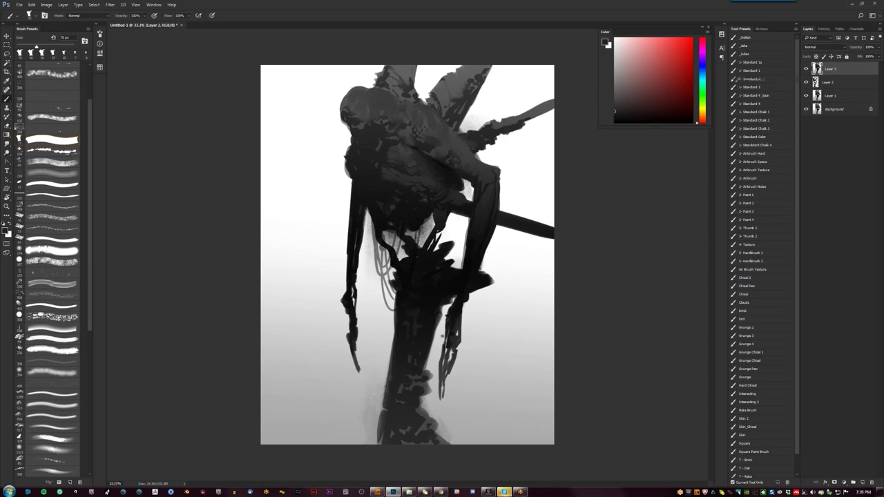
# Step: Choose the 1- Standard 2 brush, darken the area below the head in black, enlarge the brush and flip the canvas back
pyautogui.click(752, 78)
pyautogui.press('d')
pyautogui.press('[')
pyautogui.click(371, 153)
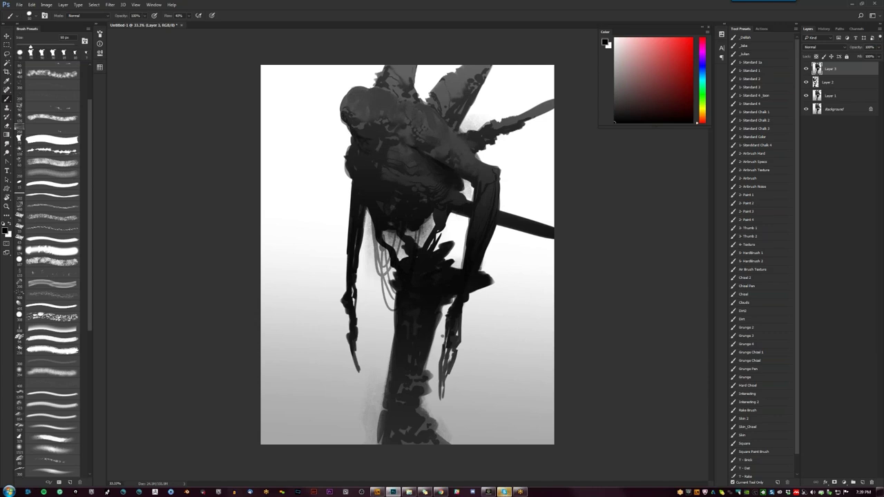
pyautogui.press(']')
pyautogui.press(']')
pyautogui.press(']')
pyautogui.press(']')
pyautogui.hotkey('ctrl', 'shift', 'h')
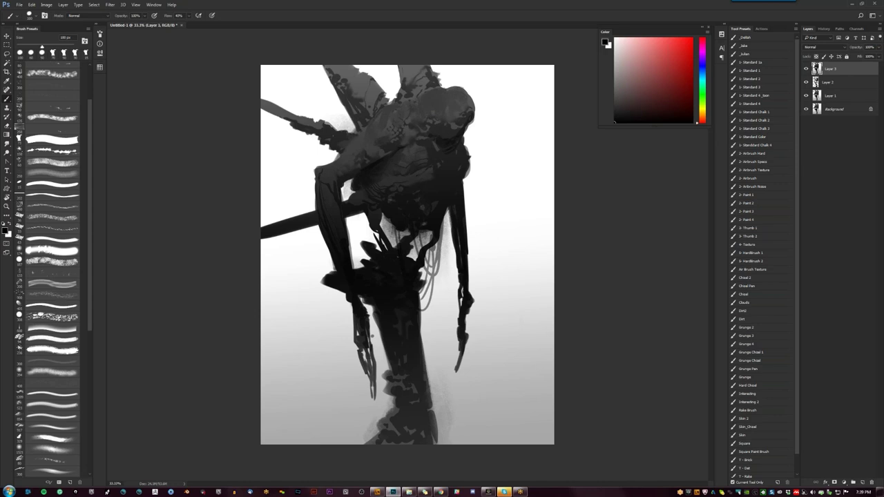
# Step: Blend the underarm and side of the chest with sampled dark greys and mirror the canvas
pyautogui.keyDown('alt'); pyautogui.click(379, 161); pyautogui.keyUp('alt')
pyautogui.keyDown('alt'); pyautogui.click(392, 146); pyautogui.keyUp('alt')
pyautogui.keyDown('alt'); pyautogui.click(375, 161); pyautogui.keyUp('alt')
pyautogui.moveTo(367, 166); pyautogui.dragTo(363, 169)
pyautogui.hotkey('ctrl', 'shift', 'h')
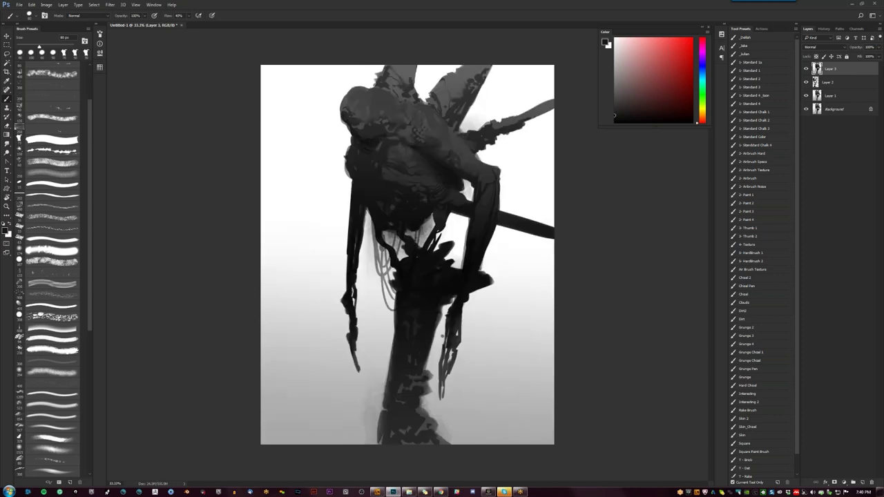
# Step: Smooth the spotted upper back and neck with grey strokes from a 125 px brush
pyautogui.press(']')
pyautogui.press(']')
pyautogui.press(']')
pyautogui.moveTo(429, 120); pyautogui.dragTo(418, 125)
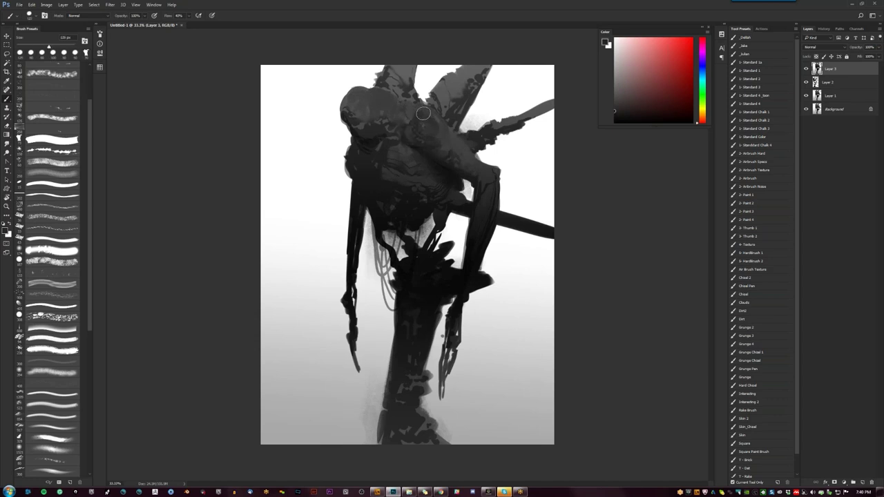
pyautogui.moveTo(406, 107); pyautogui.dragTo(402, 100)
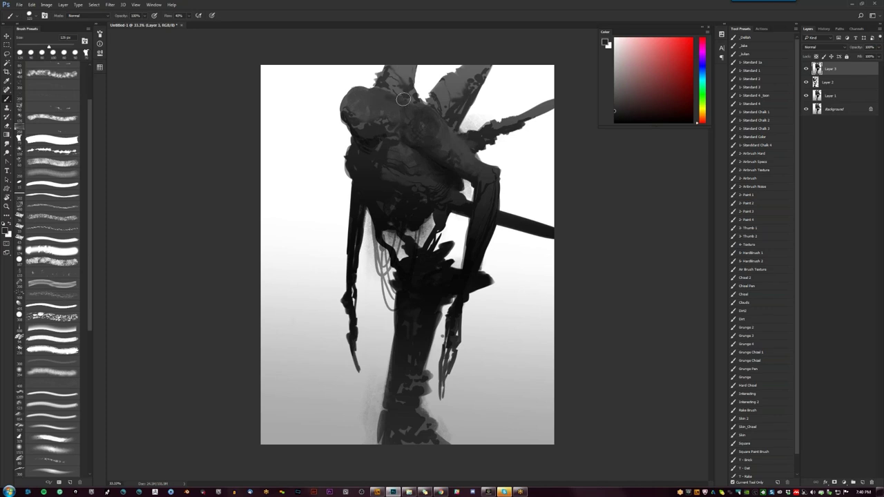
# Step: Build up the ragged base of the growth behind the head with sampled grey strokes and mirror the canvas
pyautogui.keyDown('alt'); pyautogui.click(378, 92); pyautogui.keyUp('alt')
pyautogui.moveTo(392, 69); pyautogui.dragTo(389, 92)
pyautogui.moveTo(400, 61)
pyautogui.mouseDown()
pyautogui.moveTo(404, 102)
pyautogui.moveTo(410, 93)
pyautogui.moveTo(431, 101)
pyautogui.moveTo(445, 80)
pyautogui.moveTo(434, 98)
pyautogui.moveTo(445, 84)
pyautogui.moveTo(450, 117)
pyautogui.moveTo(455, 82)
pyautogui.moveTo(475, 61)
pyautogui.moveTo(477, 73)
pyautogui.moveTo(489, 55)
pyautogui.mouseUp()
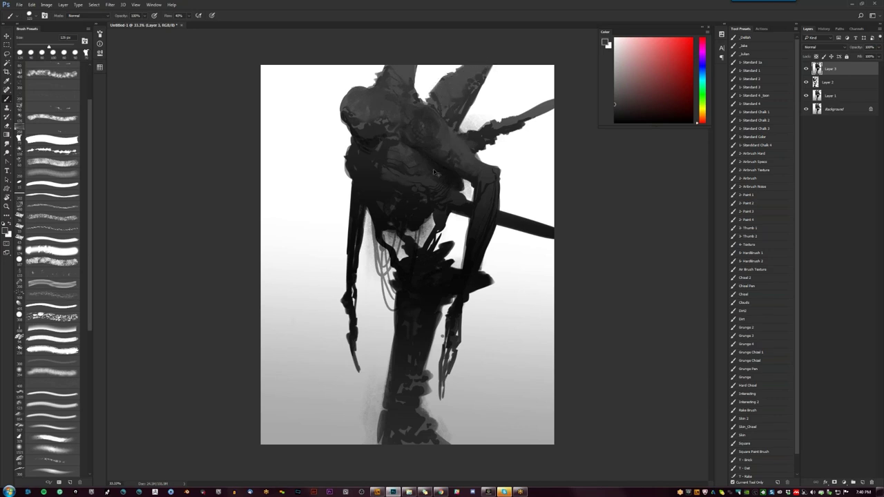
pyautogui.hotkey('ctrl', 'shift', 'h')
# Step: Shade the side and underside of the head with black and sampled greys, reducing the brush to 70 px
pyautogui.press('d')
pyautogui.press('[')
pyautogui.moveTo(450, 127); pyautogui.dragTo(433, 123)
pyautogui.press('[')
pyautogui.press('[')
pyautogui.press('[')
pyautogui.moveTo(459, 123)
pyautogui.mouseDown()
pyautogui.moveTo(471, 114)
pyautogui.moveTo(468, 125)
pyautogui.mouseUp()
pyautogui.keyDown('alt'); pyautogui.click(464, 125); pyautogui.keyUp('alt')
pyautogui.keyDown('alt'); pyautogui.click(453, 118); pyautogui.keyUp('alt')
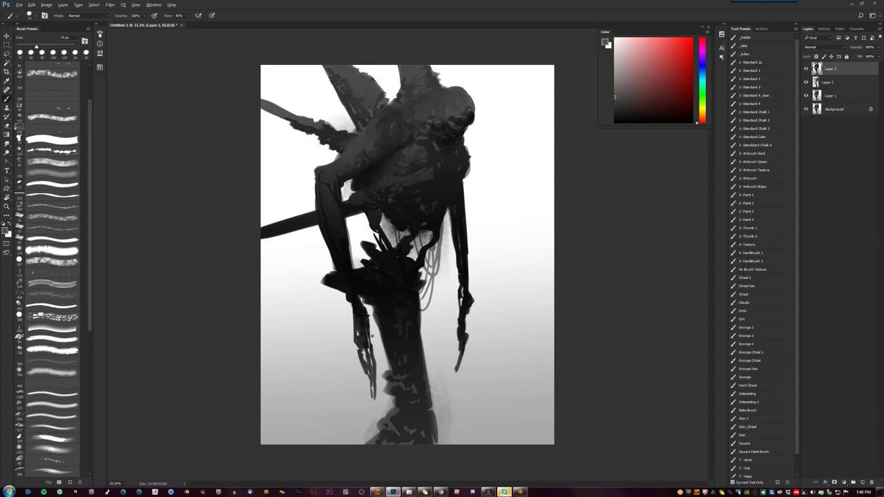
# Step: Blend the throat and upper chest with repeatedly sampled dark greys
pyautogui.keyDown('alt'); pyautogui.click(427, 127); pyautogui.keyUp('alt')
pyautogui.keyDown('alt'); pyautogui.click(422, 129); pyautogui.keyUp('alt')
pyautogui.keyDown('alt'); pyautogui.click(425, 158); pyautogui.keyUp('alt')
pyautogui.keyDown('alt'); pyautogui.click(431, 156); pyautogui.keyUp('alt')
pyautogui.keyDown('alt'); pyautogui.click(431, 158); pyautogui.keyUp('alt')
pyautogui.keyDown('alt'); pyautogui.click(437, 162); pyautogui.keyUp('alt')
pyautogui.keyDown('alt'); pyautogui.click(432, 157); pyautogui.keyUp('alt')
# Step: Darken the side of the chest and the far shoulder with sampled dark tones, resizing the brush, and flip the canvas
pyautogui.press(']')
pyautogui.moveTo(450, 157); pyautogui.dragTo(449, 170)
pyautogui.keyDown('alt'); pyautogui.click(454, 156); pyautogui.keyUp('alt')
pyautogui.keyDown('alt'); pyautogui.click(462, 167); pyautogui.keyUp('alt')
pyautogui.keyDown('alt'); pyautogui.click(443, 162); pyautogui.keyUp('alt')
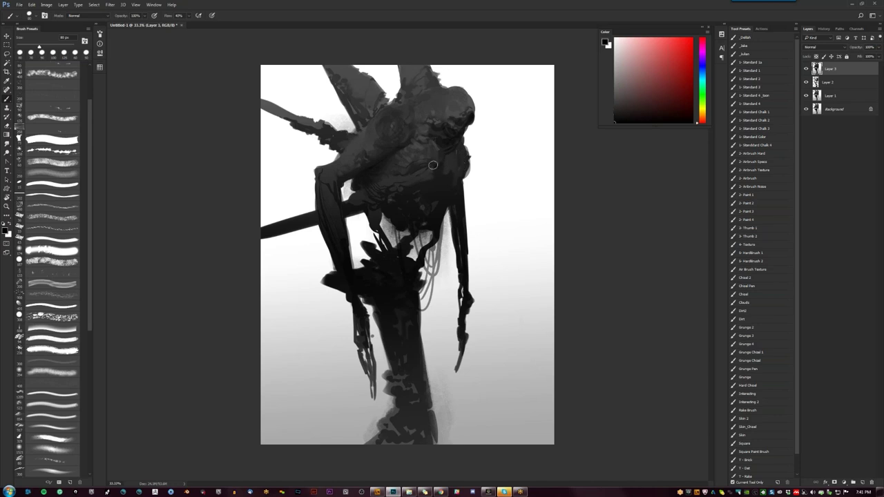
pyautogui.press(']')
pyautogui.press(']')
pyautogui.press(']')
pyautogui.press('[')
pyautogui.hotkey('ctrl', 'shift', 'h')
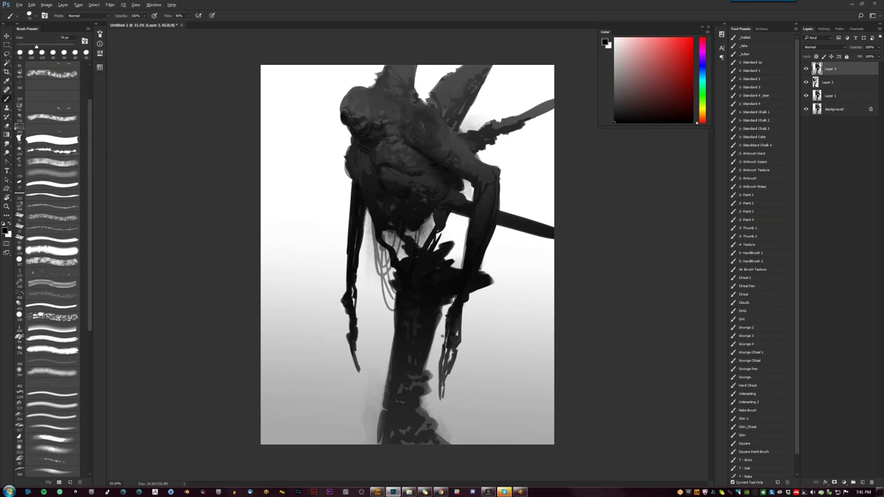
# Step: Model the chest and near shoulder with black and sampled dark greys and mirror the canvas
pyautogui.keyDown('alt'); pyautogui.click(381, 149); pyautogui.keyUp('alt')
pyautogui.keyDown('alt'); pyautogui.click(374, 157); pyautogui.keyUp('alt')
pyautogui.press('d')
pyautogui.keyDown('alt'); pyautogui.click(378, 160); pyautogui.keyUp('alt')
pyautogui.hotkey('ctrl', 'shift', 'h')
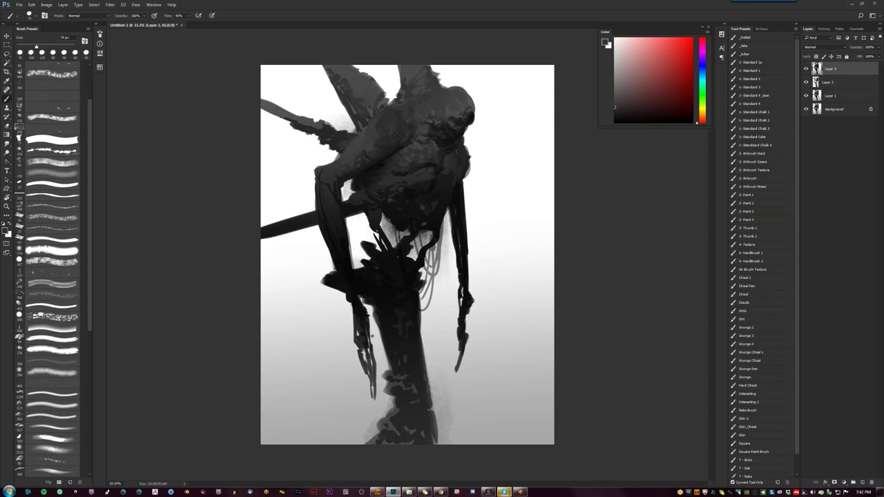
# Step: Detail the face with a smaller brush in black and sampled greys, flip the canvas and hide the panels
pyautogui.keyDown('alt'); pyautogui.click(439, 119); pyautogui.keyUp('alt')
pyautogui.press('[')
pyautogui.press('d')
pyautogui.keyDown('alt'); pyautogui.click(440, 101); pyautogui.keyUp('alt')
pyautogui.press('d')
pyautogui.keyDown('alt'); pyautogui.click(426, 113); pyautogui.keyUp('alt')
pyautogui.hotkey('ctrl', 'shift', 'h')
pyautogui.press('Tab')
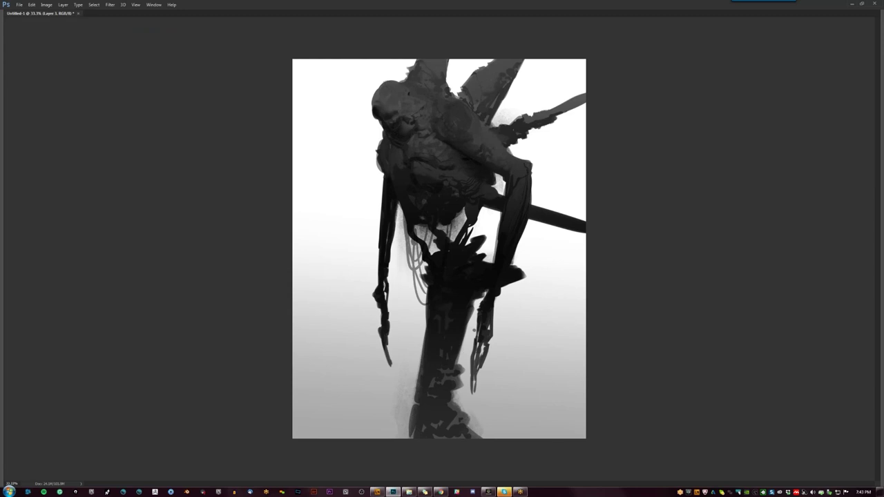
# Step: Refine the face, chin spike and near shoulder on the mirrored canvas, and flip it back to check the whole figure
pyautogui.hotkey('ctrl', 'shift', 'h')
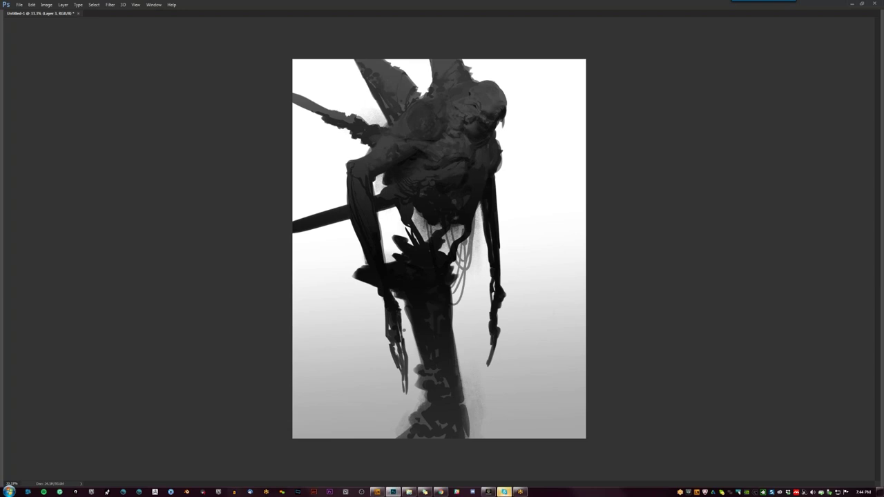
pyautogui.hotkey('ctrl', '-')
pyautogui.hotkey('ctrl', '-')
pyautogui.hotkey('ctrl', 'shift', 'h')
pyautogui.hotkey('ctrl', '+')
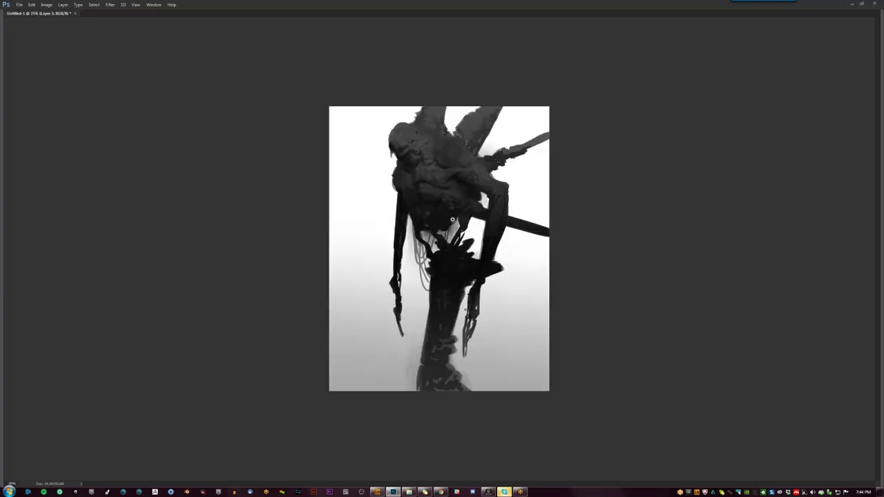
pyautogui.hotkey('ctrl', '+')
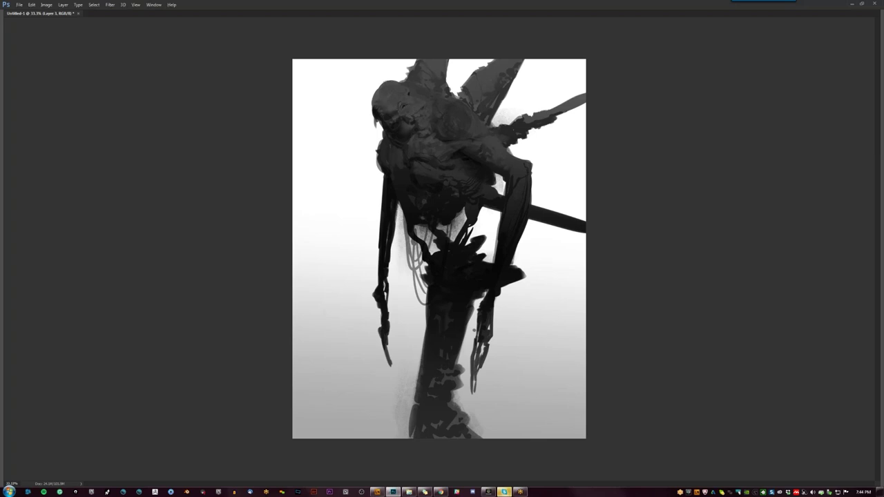
# Step: Compare the figure in both orientations and soften the shading on the upper back and under the arm
pyautogui.press('h')
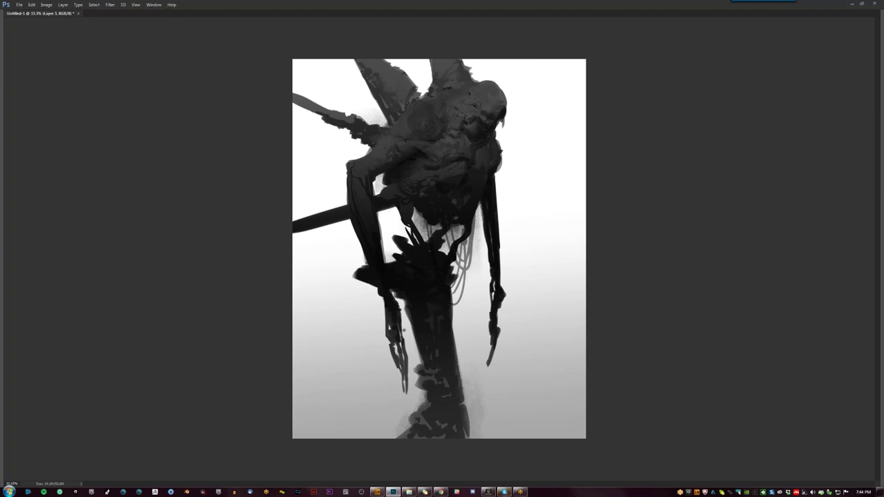
pyautogui.hotkey('ctrl', '-')
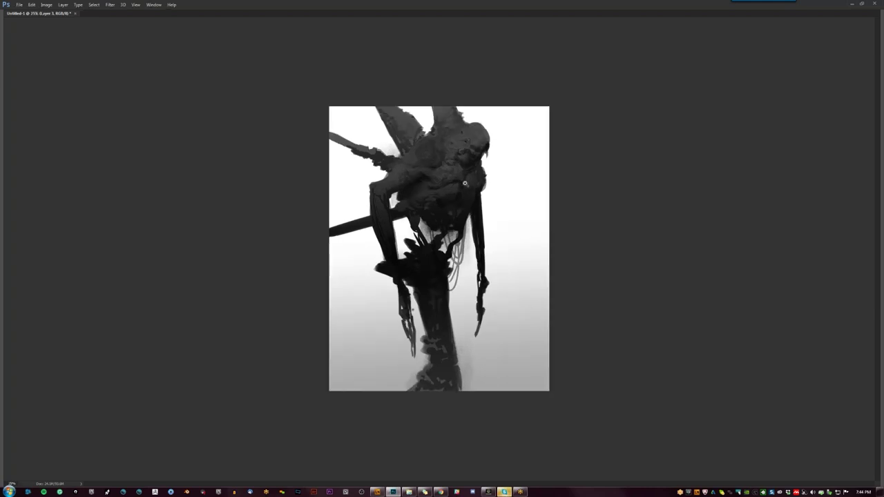
pyautogui.hotkey('ctrl', 'shift', 'h')
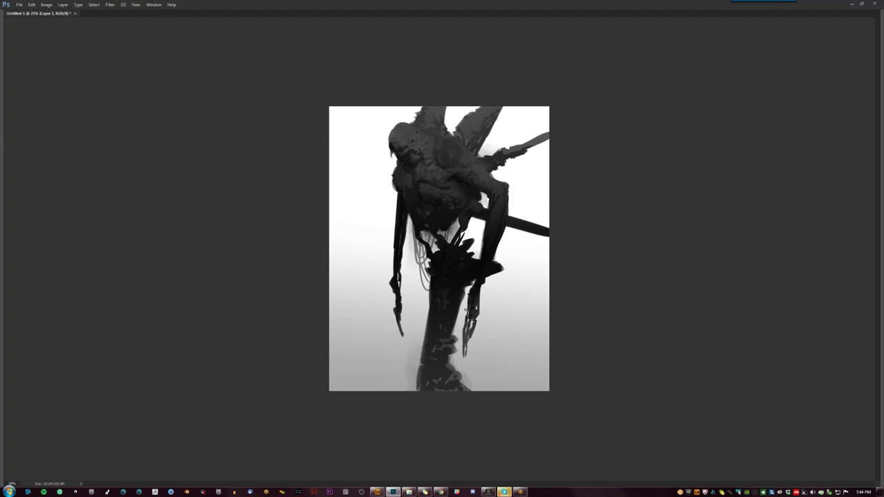
pyautogui.hotkey('ctrl', '+')
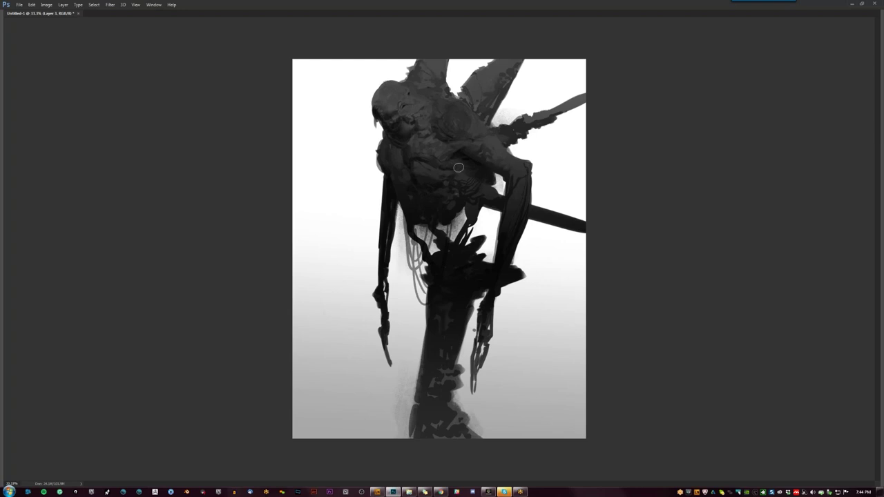
pyautogui.hotkey('ctrl', 'shift', 'h')
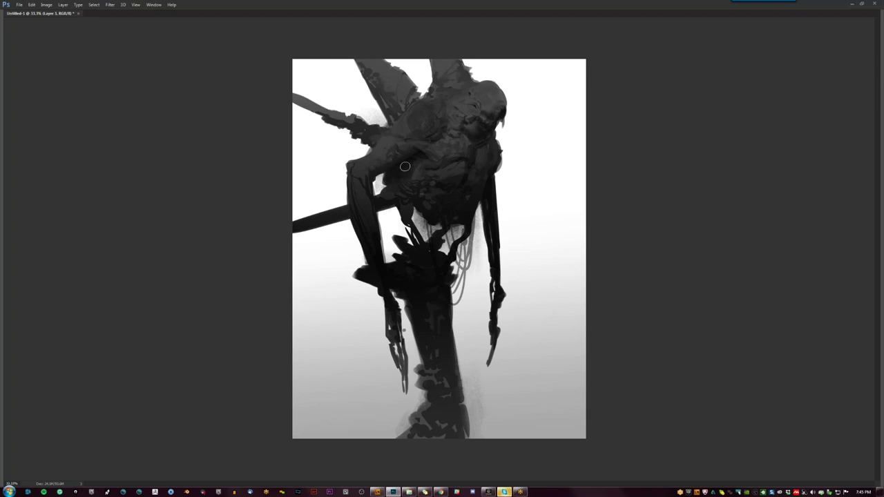
# Step: Refine the dark shading of the lower torso and waist, flipping the canvas to check the forms
pyautogui.hotkey('ctrl', '-')
pyautogui.hotkey('ctrl', '-')
pyautogui.hotkey('ctrl', '+')
pyautogui.hotkey('ctrl', '+')
pyautogui.press('F1')
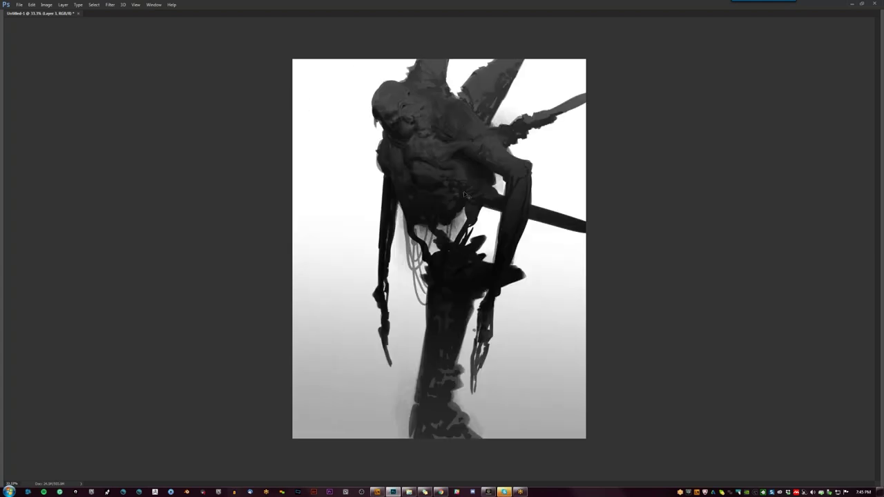
pyautogui.hotkey('ctrl', 'alt', 'h')
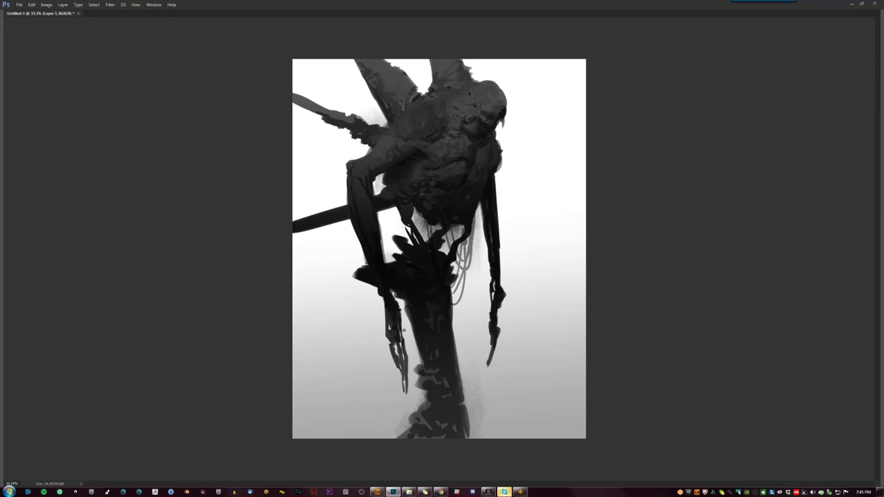
# Step: Flip the canvas and paint dark spots along the edge of the large wing behind the shoulder
pyautogui.hotkey('ctrl', '-')
pyautogui.hotkey('ctrl', '-')
pyautogui.hotkey('ctrl', 'h')
pyautogui.click(469, 205)
pyautogui.click(469, 204)
pyautogui.moveTo(486, 172); pyautogui.dragTo(487, 237)
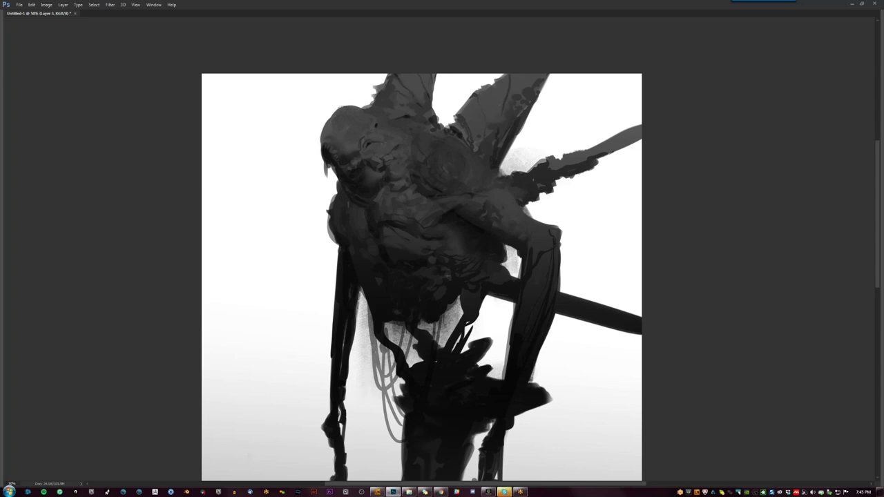
pyautogui.moveTo(531, 79); pyautogui.dragTo(529, 103)
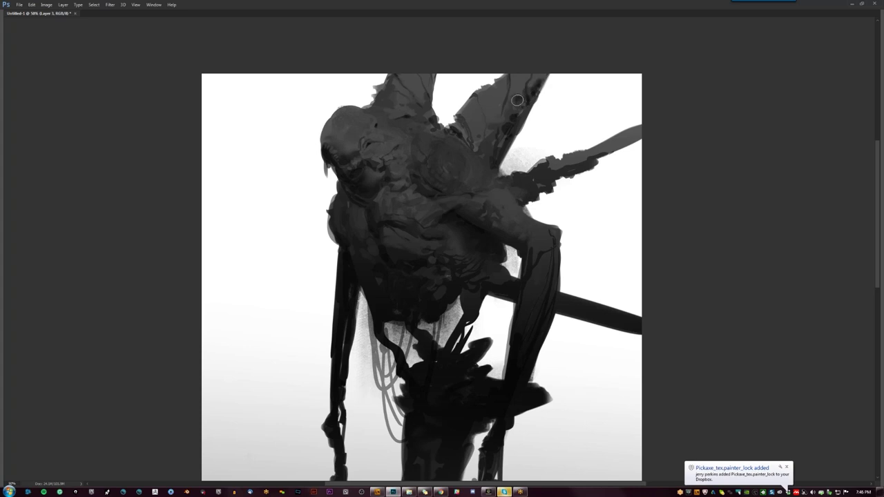
# Step: Mirror the canvas and refine the torso folds and belly shading at 50% view
pyautogui.hotkey('ctrl', '-')
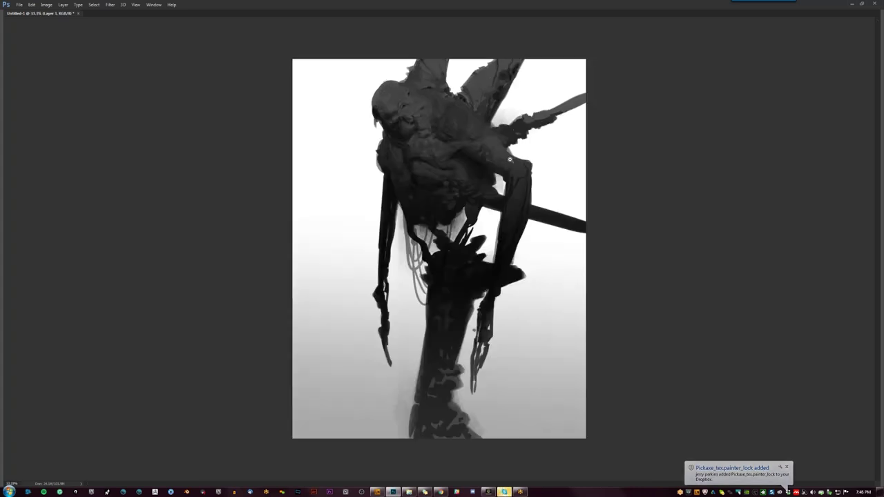
pyautogui.hotkey('ctrl', '-')
pyautogui.hotkey('ctrl', 'shift', 'h')
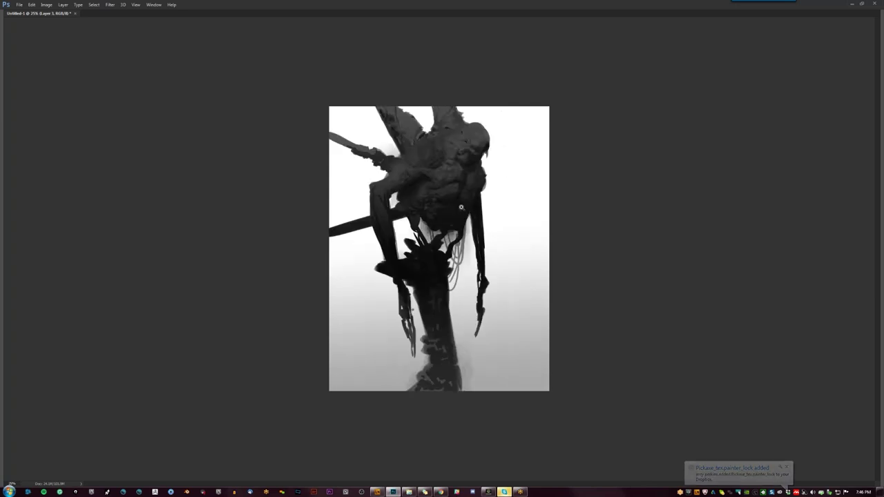
pyautogui.hotkey('ctrl', '+')
pyautogui.hotkey('ctrl', '+')
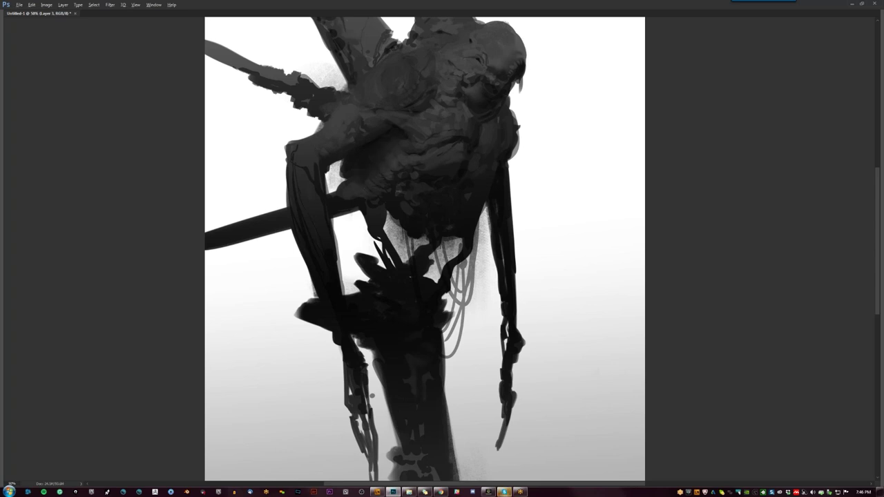
# Step: Check the whole figure at thumbnail size in both orientations and show the panels again
pyautogui.hotkey('ctrl', '-')
pyautogui.hotkey('ctrl', '-')
pyautogui.hotkey('ctrl', '-')
pyautogui.hotkey('ctrl', 'shift', 'h')
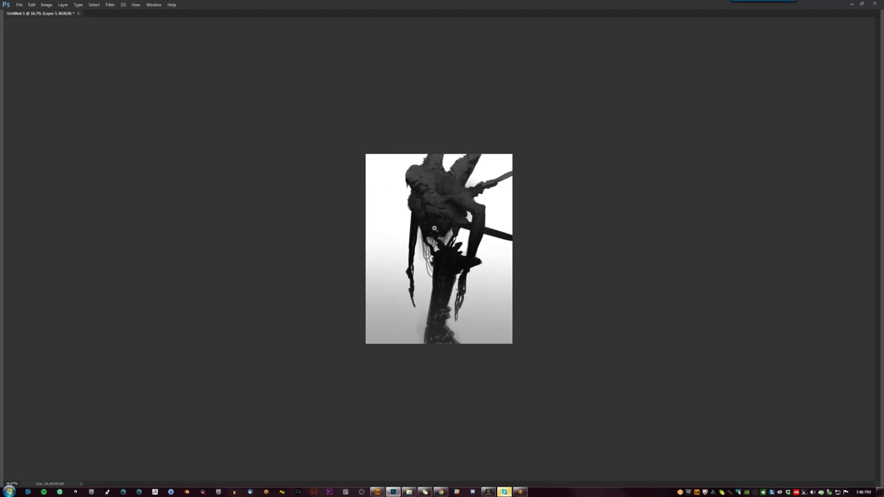
pyautogui.hotkey('ctrl', 'shift', 'h')
pyautogui.hotkey('ctrl', '+')
pyautogui.hotkey('ctrl', '+')
pyautogui.press('Tab')
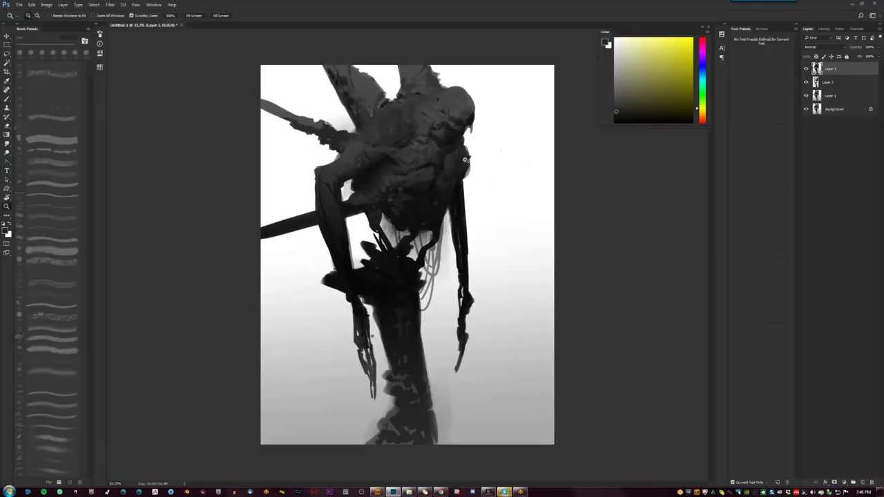
# Step: Choose a textured brush preset, enlarge it and soften the upper back and neck with sampled greys
pyautogui.press('b')
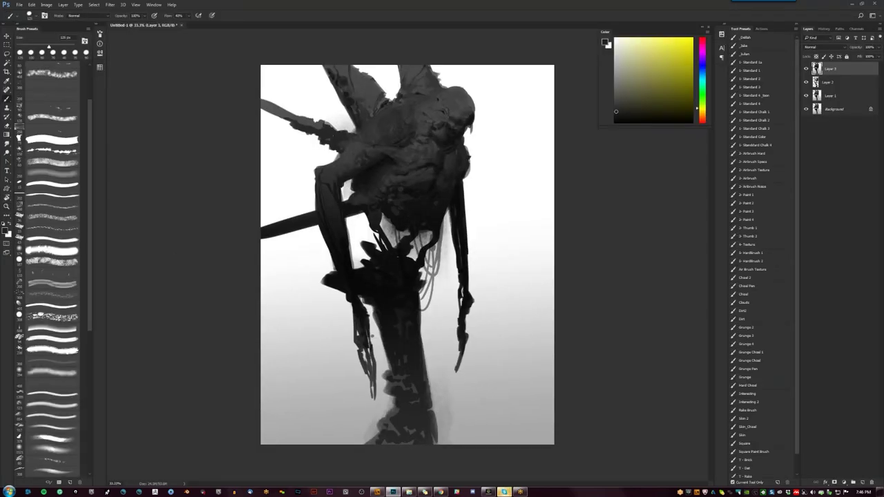
pyautogui.click(76, 338)
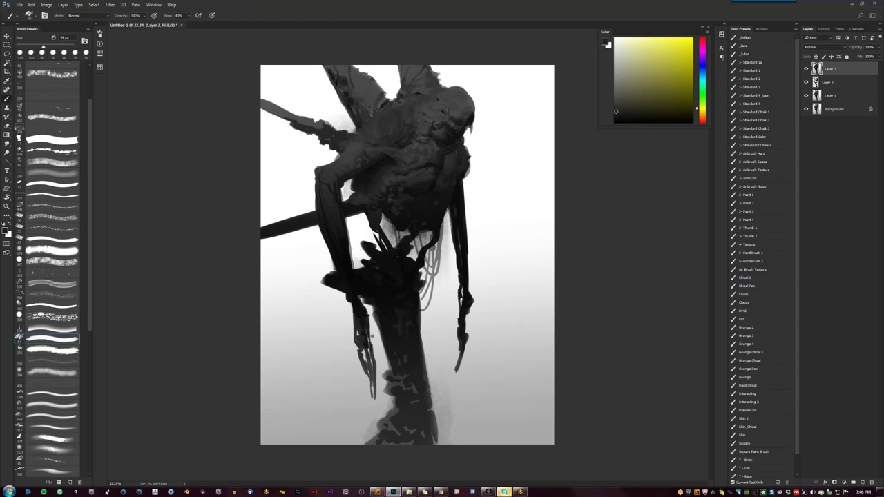
pyautogui.keyDown('alt'); pyautogui.click(427, 121); pyautogui.keyUp('alt')
pyautogui.keyDown('alt'); pyautogui.click(402, 116); pyautogui.keyUp('alt')
pyautogui.press(']')
pyautogui.press(']')
pyautogui.press(']')
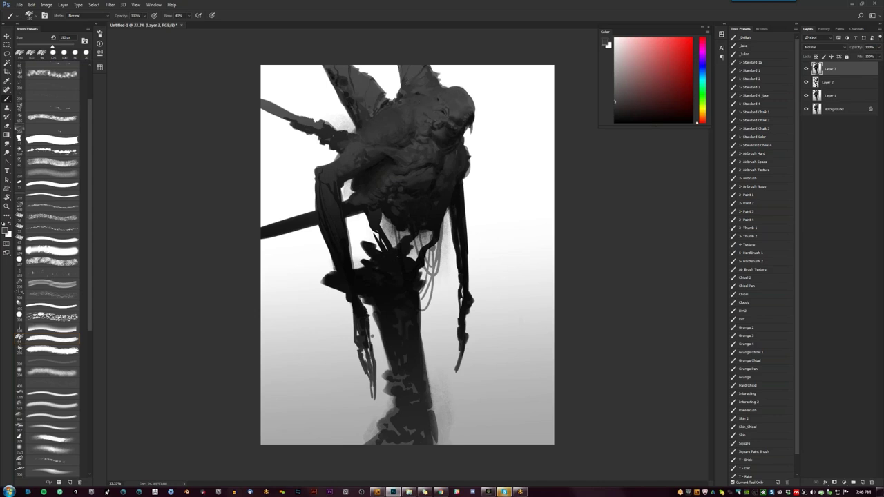
pyautogui.keyDown('alt'); pyautogui.click(406, 82); pyautogui.keyUp('alt')
pyautogui.keyDown('alt'); pyautogui.click(407, 82); pyautogui.keyUp('alt')
# Step: Smooth the chest and belly with sampled dark greys on the flipped canvas, mirror it back and reset the colour to black
pyautogui.hotkey('ctrl', 'shift', 'h')
pyautogui.press('d')
pyautogui.keyDown('alt'); pyautogui.click(382, 165); pyautogui.keyUp('alt')
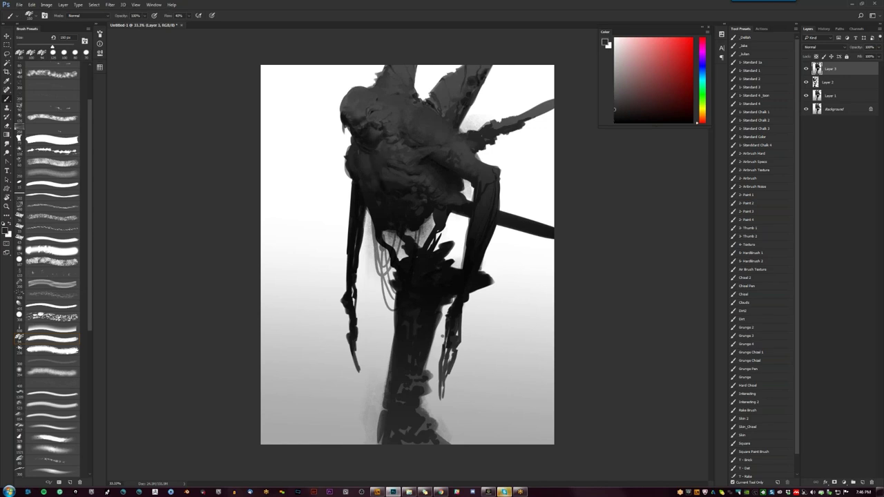
pyautogui.keyDown('alt'); pyautogui.click(400, 182); pyautogui.keyUp('alt')
pyautogui.keyDown('alt'); pyautogui.click(400, 181); pyautogui.keyUp('alt')
pyautogui.hotkey('ctrl', 'shift', 'h')
pyautogui.press('d')
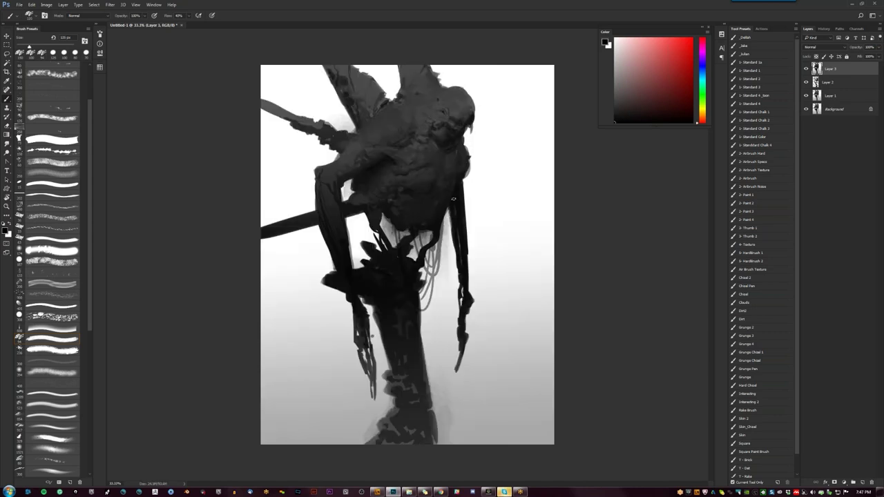
# Step: Check the silhouette's readability at 12.5% view and flip the canvas
pyautogui.press('z')
pyautogui.keyDown('alt'); pyautogui.click(460, 268); pyautogui.keyUp('alt')
pyautogui.keyDown('alt'); pyautogui.click(460, 268); pyautogui.keyUp('alt')
pyautogui.keyDown('alt'); pyautogui.click(456, 276); pyautogui.keyUp('alt')
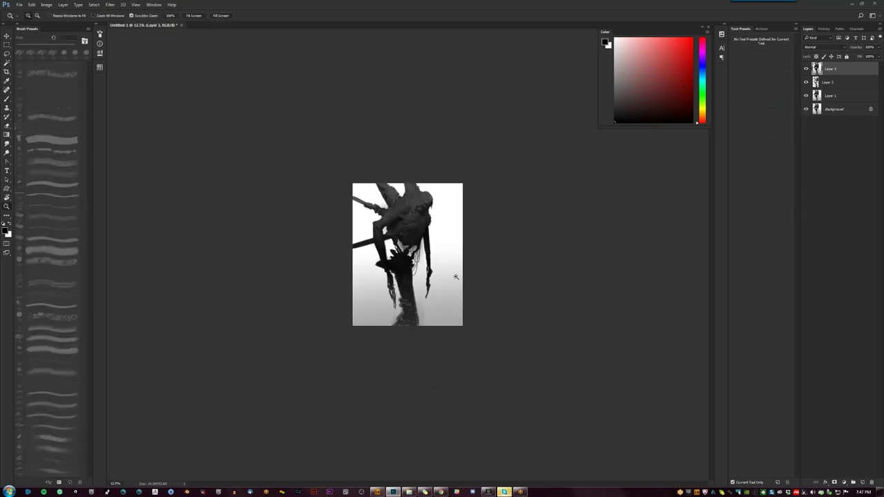
pyautogui.click(457, 276)
pyautogui.click(458, 274)
pyautogui.click(459, 274)
pyautogui.hotkey('ctrl', 'shift', 'h')
# Step: Paint ragged black strokes hanging from the face down to the far shoulder, undoing one pass and repainting it with a larger brush
pyautogui.press('b')
pyautogui.press('[')
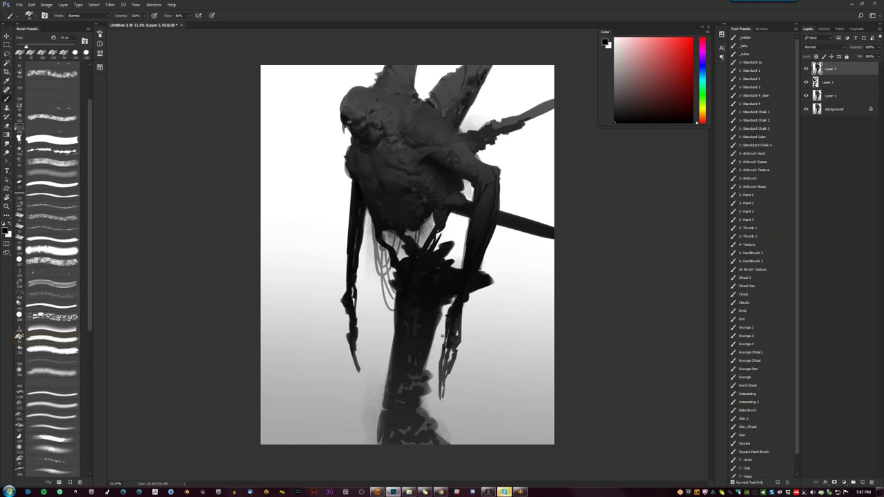
pyautogui.moveTo(348, 125)
pyautogui.mouseDown()
pyautogui.moveTo(346, 182)
pyautogui.moveTo(359, 173)
pyautogui.mouseUp()
pyautogui.press(']')
pyautogui.press(']')
pyautogui.press(']')
pyautogui.press(']')
pyautogui.press(']')
pyautogui.press(']')
pyautogui.press(']')
pyautogui.press(']')
pyautogui.press(']')
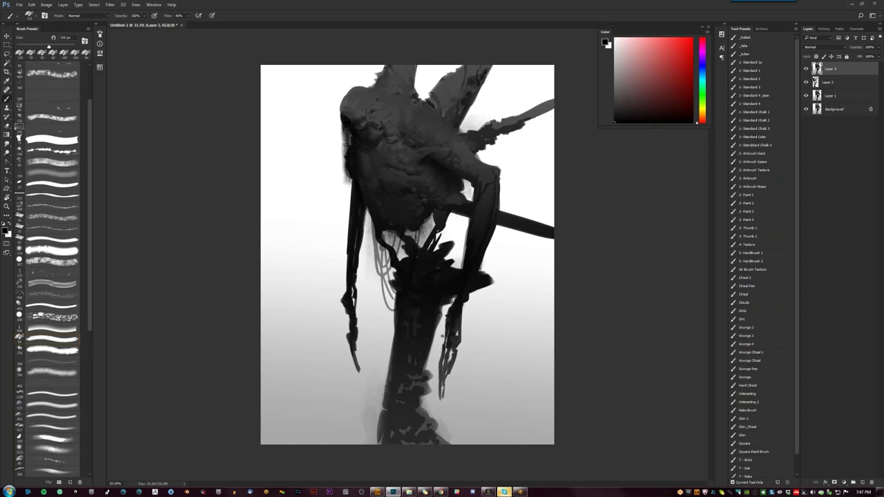
pyautogui.hotkey('ctrl', 'z')
pyautogui.moveTo(346, 124); pyautogui.dragTo(346, 159)
# Step: Reduce the brush to 8 px and draw fine black strands trailing down beside the far arm
pyautogui.press('[')
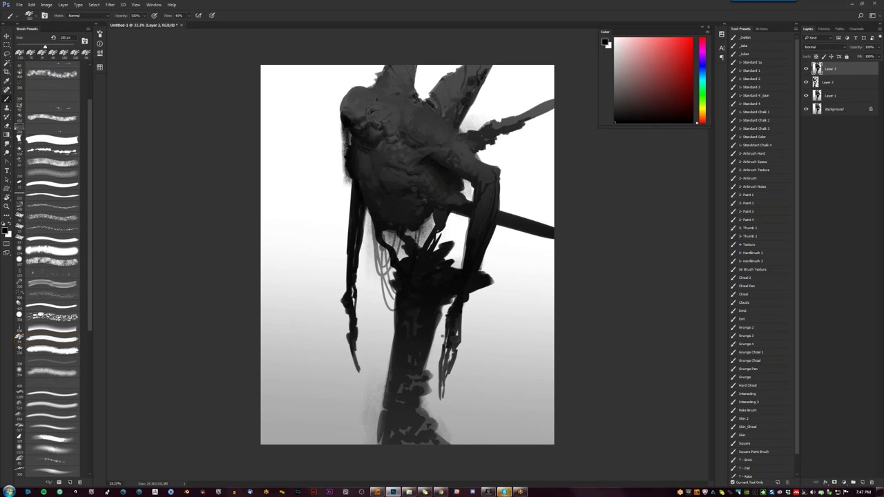
pyautogui.press('[')
pyautogui.press('[')
pyautogui.press('[')
pyautogui.press('[')
pyautogui.press('[')
pyautogui.press('[')
pyautogui.press('[')
pyautogui.press('[')
pyautogui.press('[')
pyautogui.press('[')
pyautogui.press('[')
pyautogui.press('[')
pyautogui.press('[')
pyautogui.press('[')
pyautogui.press('[')
pyautogui.moveTo(346, 178); pyautogui.dragTo(335, 207)
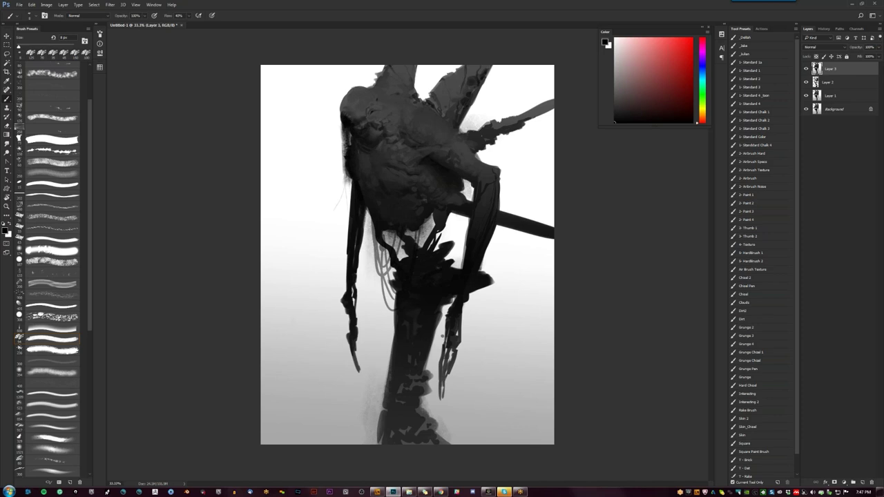
# Step: Mirror the canvas and smooth the chest and shoulder with a grey sampled from the back and a much larger brush
pyautogui.hotkey('ctrl', 'shift', 'h')
pyautogui.keyDown('alt'); pyautogui.click(408, 112); pyautogui.keyUp('alt')
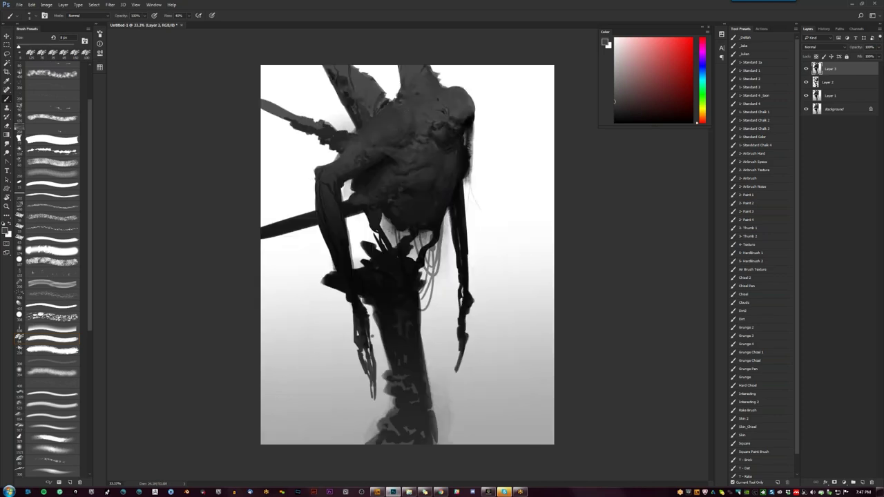
pyautogui.press(']')
pyautogui.press(']')
pyautogui.press(']')
pyautogui.press(']')
pyautogui.press(']')
pyautogui.press(']')
pyautogui.press(']')
pyautogui.press(']')
pyautogui.press(']')
pyautogui.press(']')
pyautogui.press(']')
pyautogui.press(']')
pyautogui.press('z')
pyautogui.keyDown('alt'); pyautogui.click(435, 233); pyautogui.keyUp('alt')
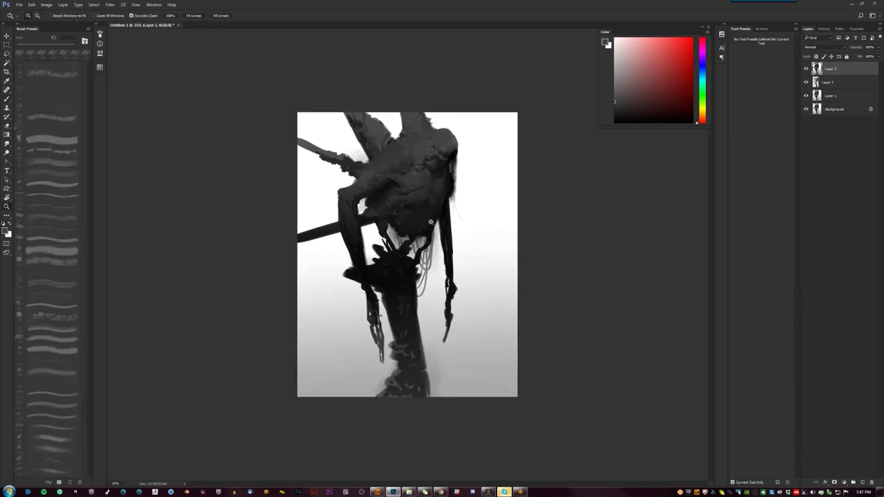
# Step: Merge Layer 1, Layer 2 and Layer 3 into one layer, flip the canvas and hide the panels for painting
pyautogui.press('Delete')
pyautogui.hotkey('ctrl', 'z')
pyautogui.keyDown('shift'); pyautogui.click(851, 99); pyautogui.keyUp('shift')
pyautogui.hotkey('ctrl', 'e')
pyautogui.hotkey('ctrl', 'shift', 'h')
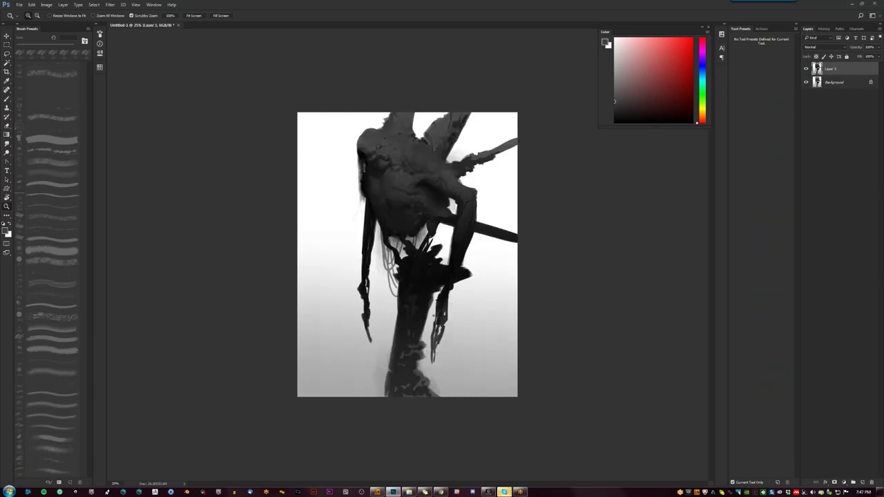
pyautogui.press('b')
pyautogui.press('Tab')
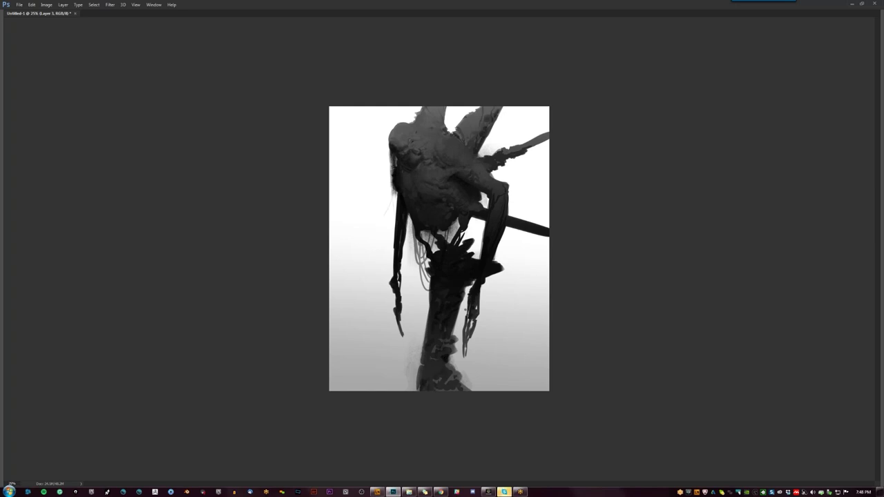
# Step: Sharpen the edge of the column's base and paint thin looping strands under the torso, mirroring the canvas to check them
pyautogui.press('super')
pyautogui.press('super')
pyautogui.moveTo(424, 366)
pyautogui.mouseDown()
pyautogui.moveTo(421, 357)
pyautogui.moveTo(419, 378)
pyautogui.mouseUp()
pyautogui.moveTo(474, 219)
pyautogui.mouseDown()
pyautogui.moveTo(467, 232)
pyautogui.moveTo(421, 241)
pyautogui.moveTo(408, 232)
pyautogui.mouseUp()
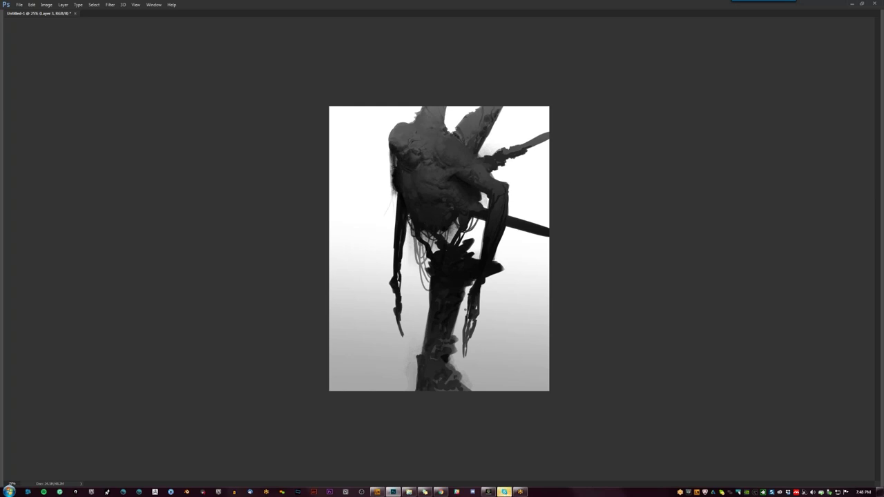
pyautogui.press('F2')
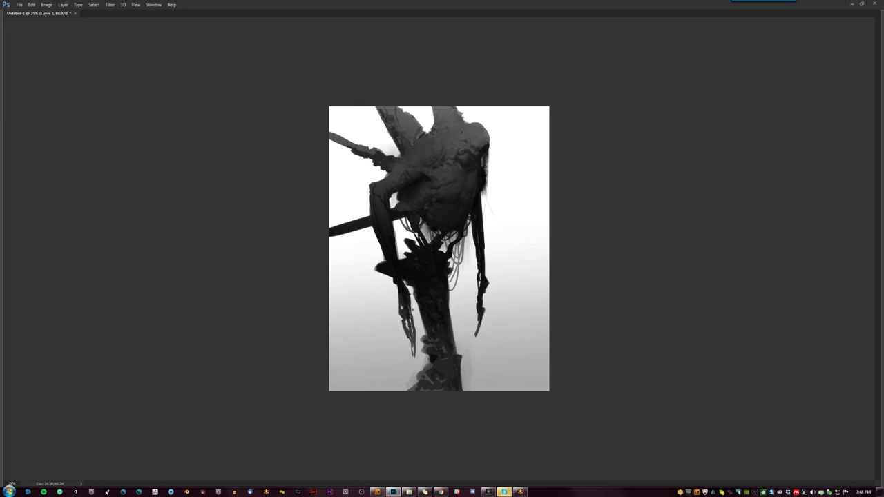
pyautogui.press('h')
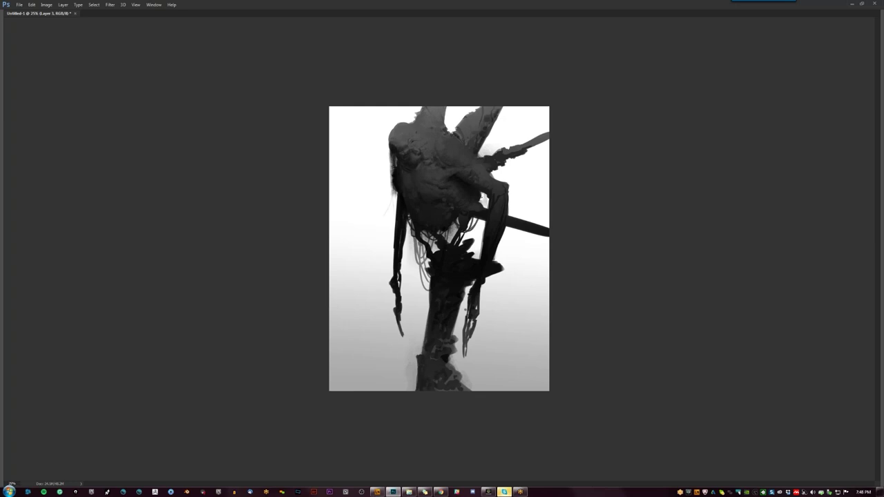
pyautogui.moveTo(480, 193); pyautogui.dragTo(486, 205)
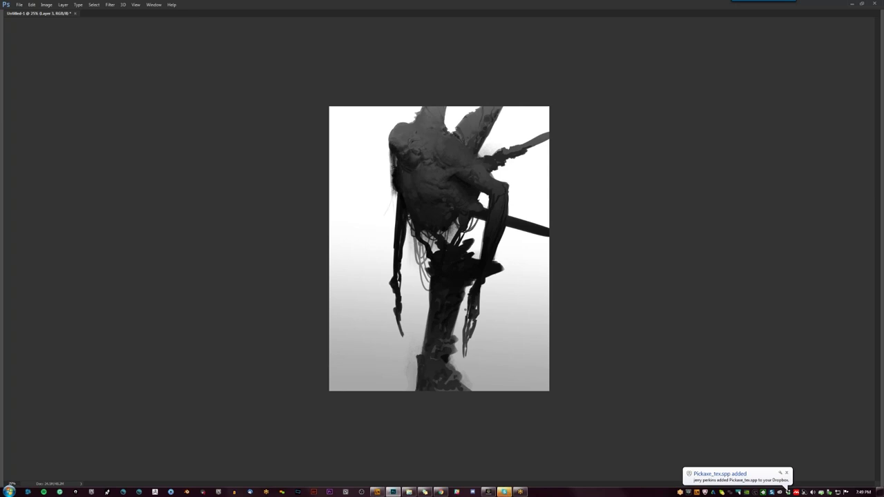
# Step: Switch to the browser, browse the community artworks on ArtStation and open the seated armoured figure
pyautogui.click(440, 492)
pyautogui.click(26, 38)
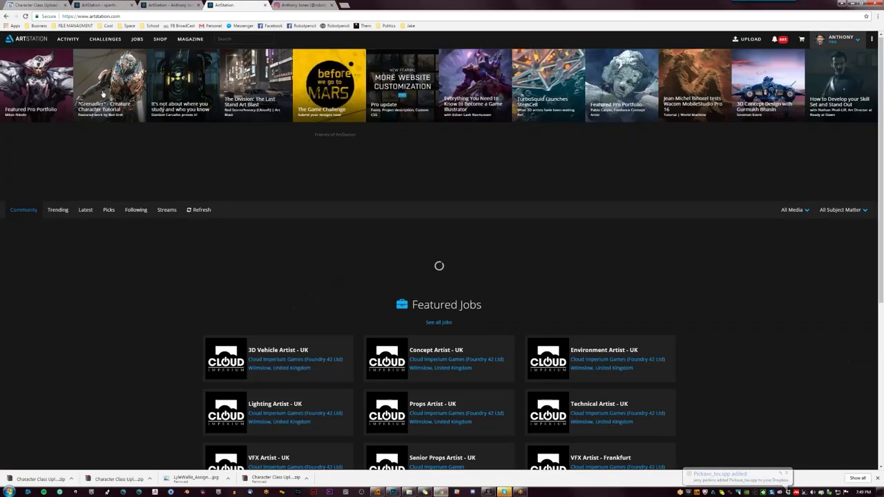
pyautogui.scroll(-3, 476, 208)
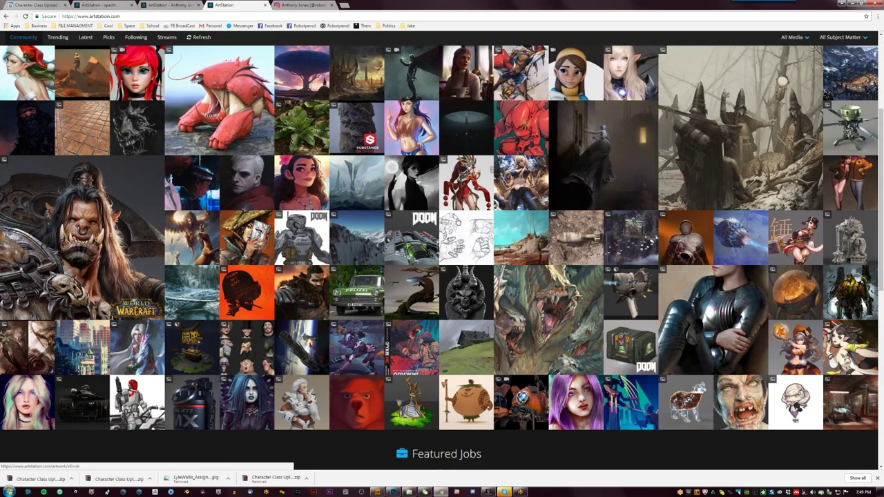
pyautogui.scroll(-1, 457, 223)
pyautogui.scroll(-1, 675, 231)
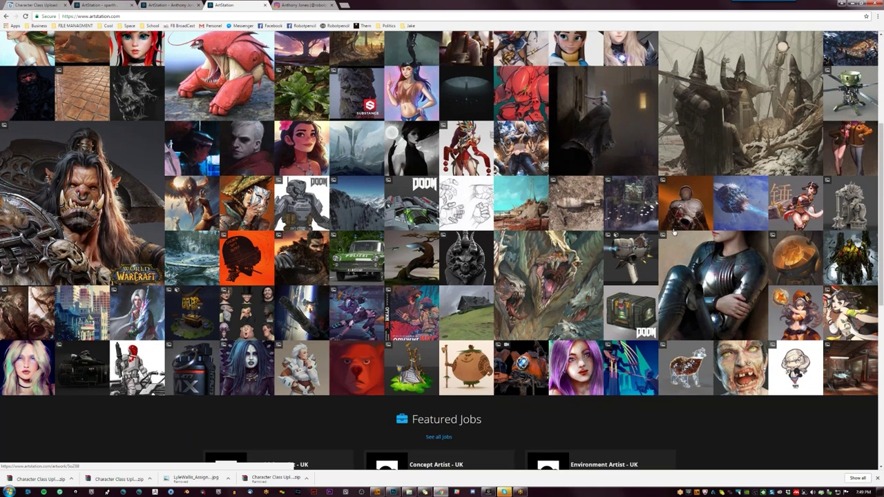
pyautogui.click(754, 261)
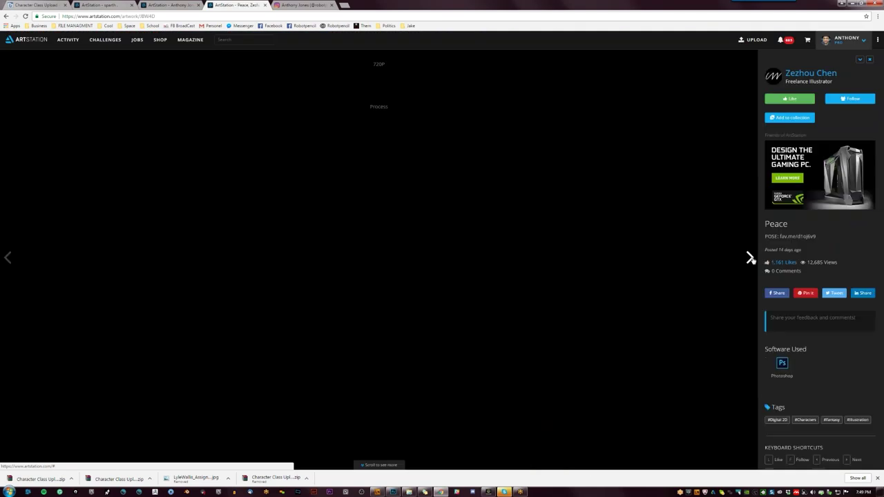
# Step: Browse that illustrator's portfolio, examine the swordswoman painting Study20160517, and return to Photoshop
pyautogui.click(794, 72)
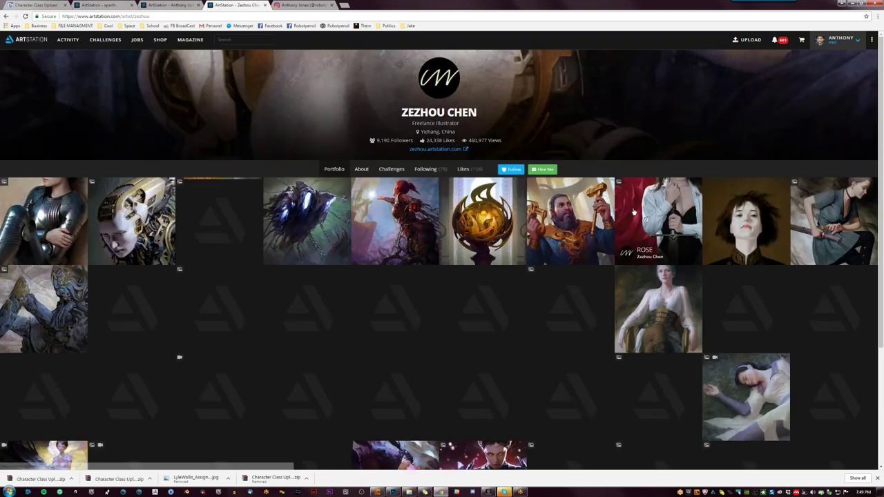
pyautogui.scroll(-2, 633, 212)
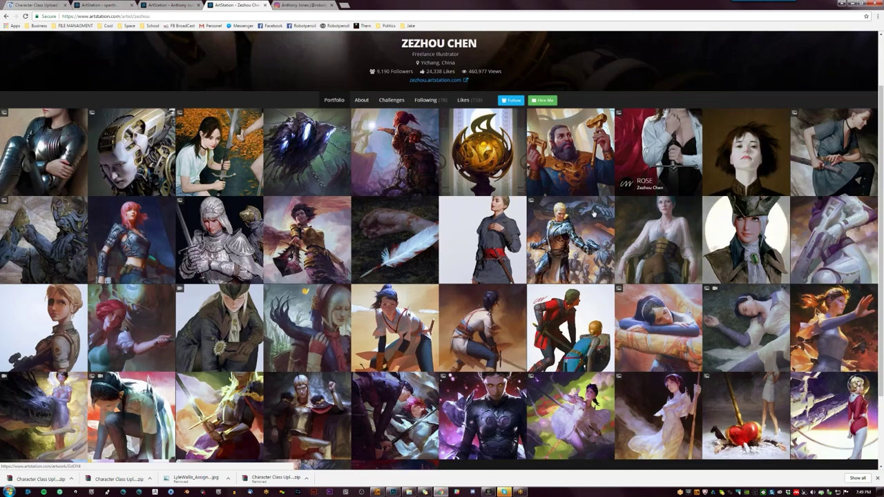
pyautogui.scroll(-3, 550, 256)
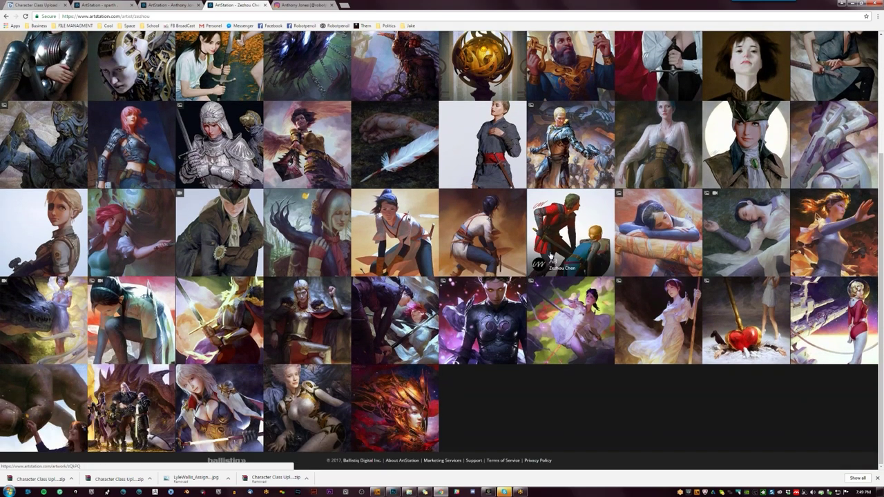
pyautogui.scroll(3, 550, 257)
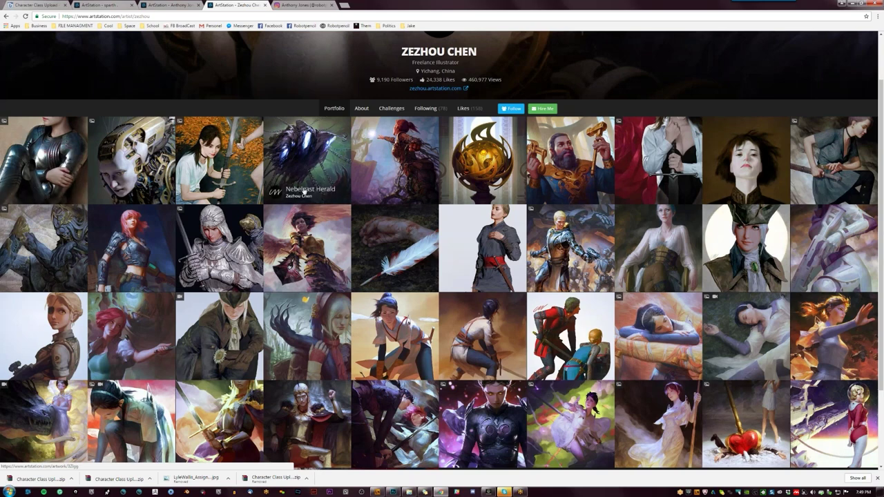
pyautogui.click(487, 261)
pyautogui.click(484, 262)
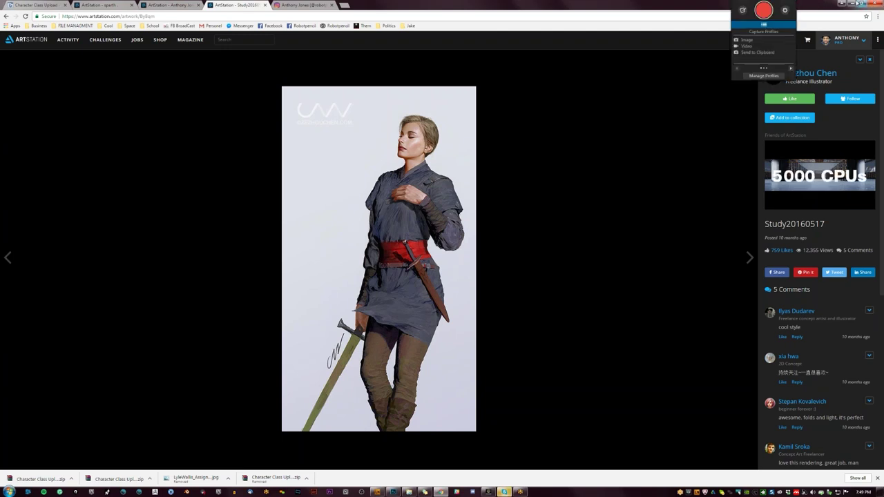
pyautogui.click(854, 4)
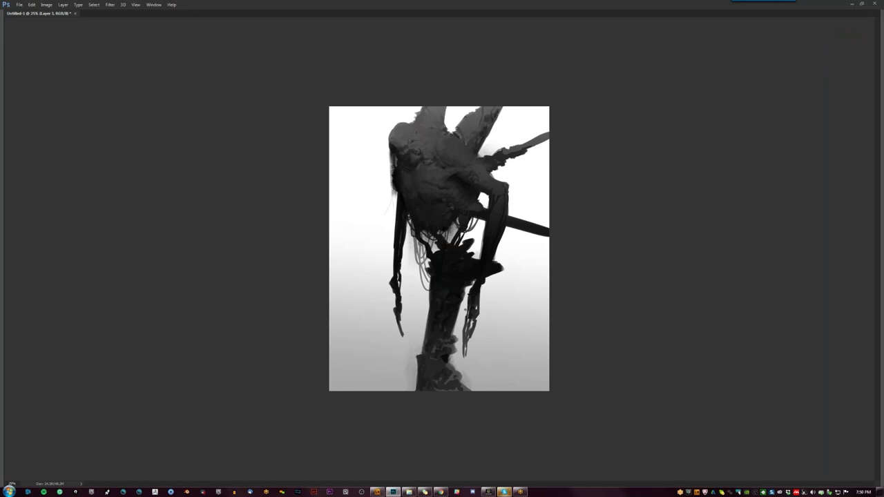
# Step: Flip the canvas and paint dark veins and mottled detail onto the broad wing at 33.3% view
pyautogui.hotkey('ctrl', 'shift', 'h')
pyautogui.hotkey('ctrl', '+')
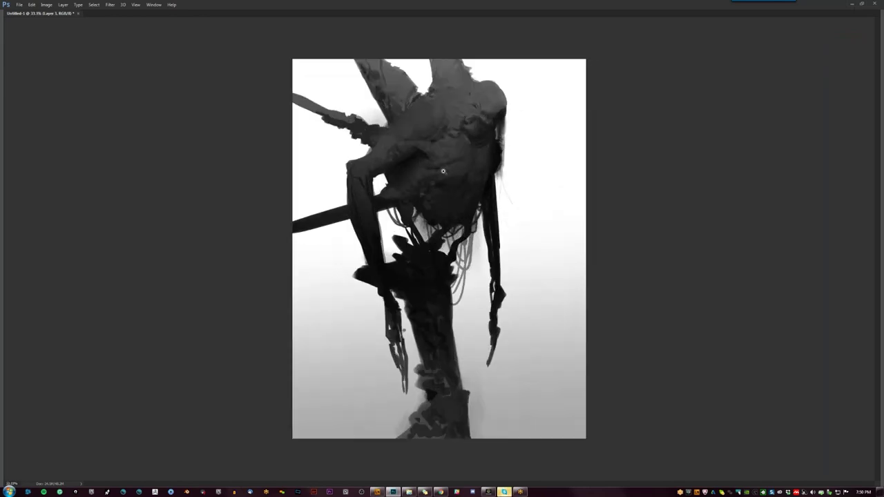
pyautogui.moveTo(391, 60)
pyautogui.mouseDown()
pyautogui.moveTo(413, 81)
pyautogui.moveTo(447, 87)
pyautogui.moveTo(384, 104)
pyautogui.moveTo(396, 104)
pyautogui.mouseUp()
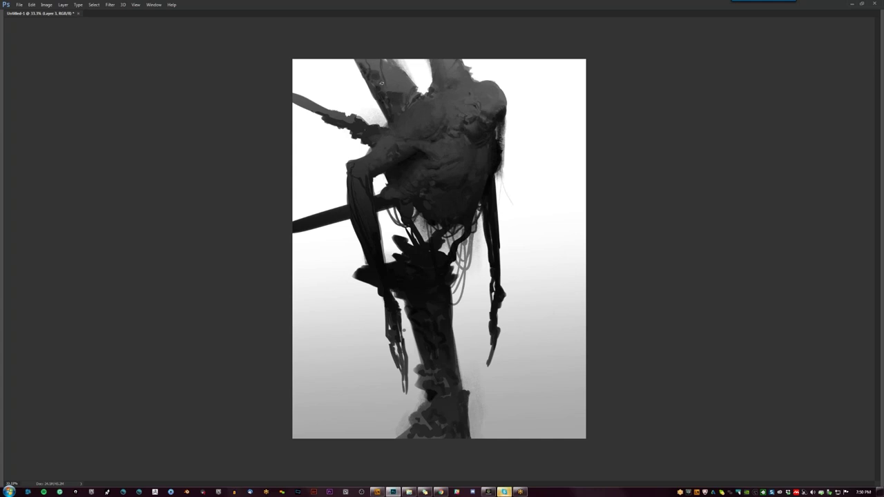
pyautogui.hotkey('ctrl', 'shift', 'h')
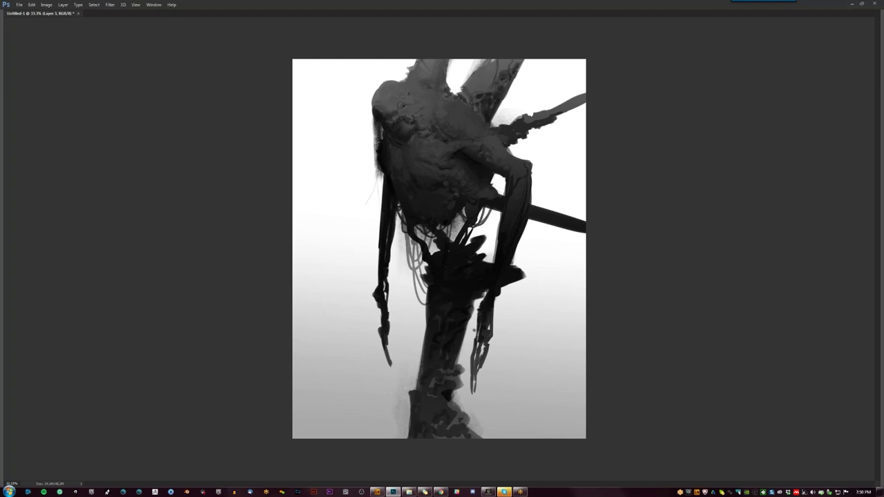
# Step: Refine the edges of the broad wing and darken the strands hanging below the torso, mirroring the canvas in between
pyautogui.hotkey('ctrl', 'shift', 'h')
pyautogui.moveTo(400, 64)
pyautogui.mouseDown()
pyautogui.moveTo(414, 86)
pyautogui.moveTo(392, 71)
pyautogui.mouseUp()
pyautogui.moveTo(449, 67); pyautogui.dragTo(454, 77)
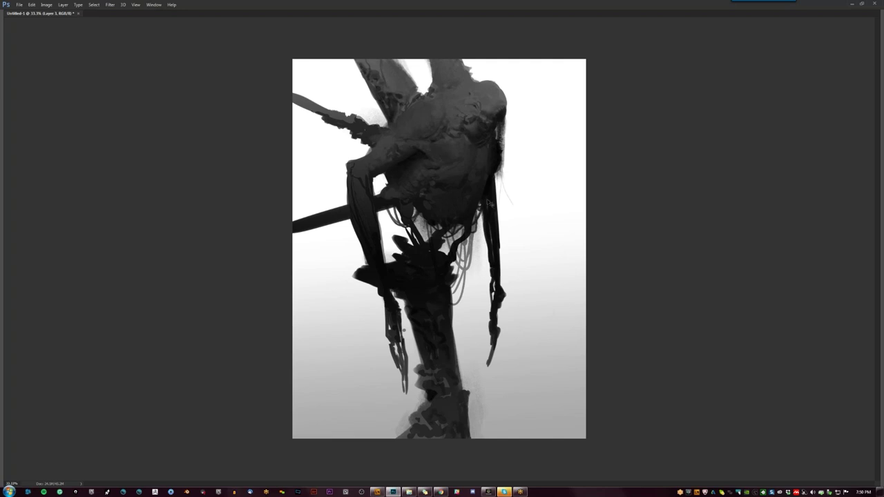
pyautogui.hotkey('ctrl', 'shift', 'h')
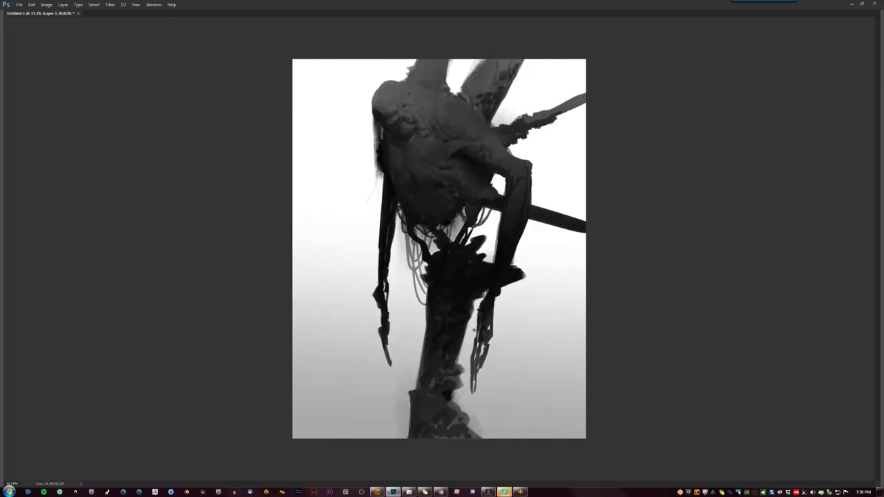
pyautogui.moveTo(402, 207)
pyautogui.mouseDown()
pyautogui.moveTo(421, 284)
pyautogui.moveTo(428, 236)
pyautogui.mouseUp()
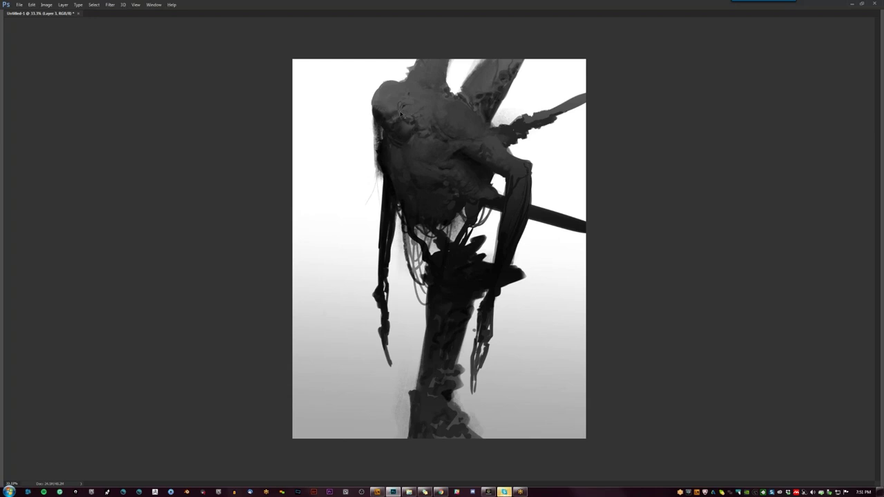
# Step: Fade the column's base into the background with grey gradients from below the canvas, undoing excess passes, and flip the canvas
pyautogui.moveTo(493, 457); pyautogui.dragTo(488, 320)
pyautogui.moveTo(465, 452); pyautogui.dragTo(465, 373)
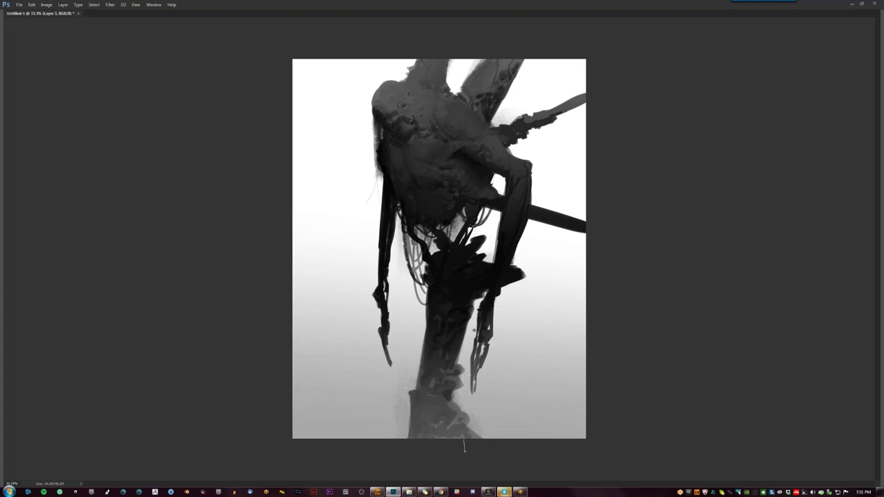
pyautogui.hotkey('ctrl', 'z')
pyautogui.moveTo(376, 457); pyautogui.dragTo(438, 255)
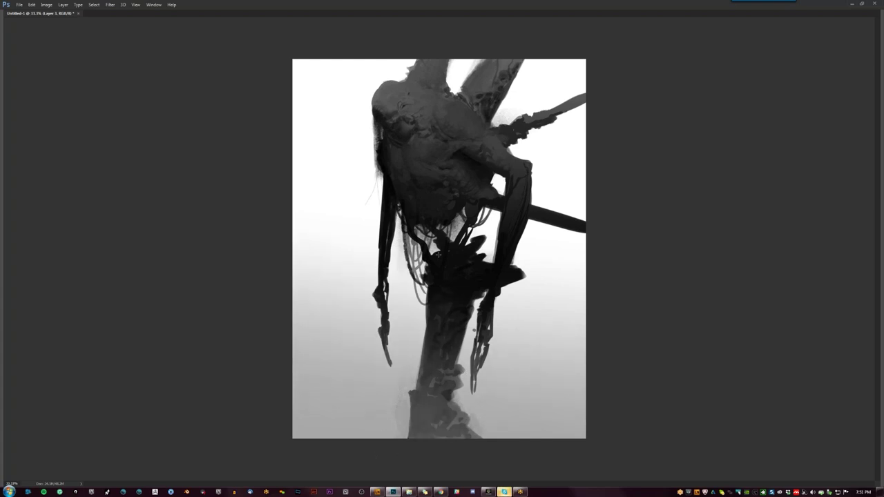
pyautogui.hotkey('ctrl', 'z')
pyautogui.hotkey('ctrl', 'z')
pyautogui.hotkey('ctrl', 'shift', 'h')
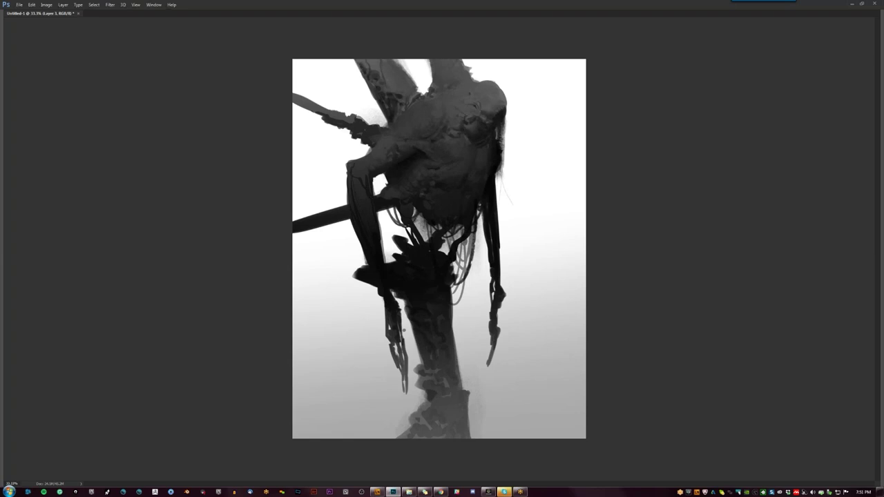
# Step: Paint dark grey tones over the near forearm and wrist, and check the flipped image at 16.7% view
pyautogui.moveTo(381, 252); pyautogui.dragTo(387, 287)
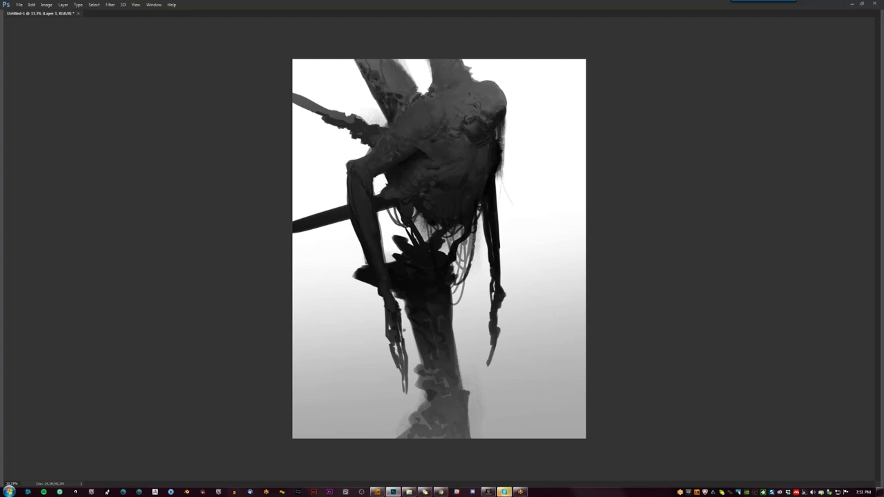
pyautogui.hotkey('ctrl', '-')
pyautogui.hotkey('ctrl', '-')
pyautogui.hotkey('ctrl', 'shift', 'h')
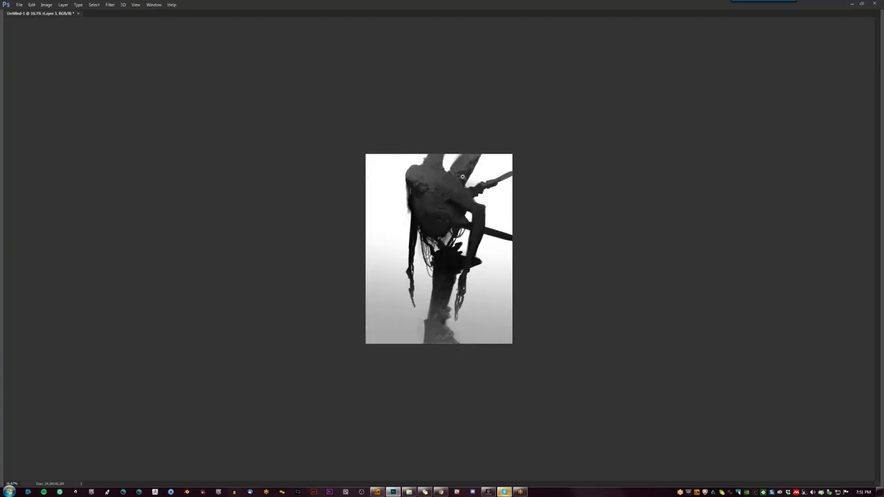
pyautogui.hotkey('ctrl', '+')
pyautogui.hotkey('ctrl', '+')
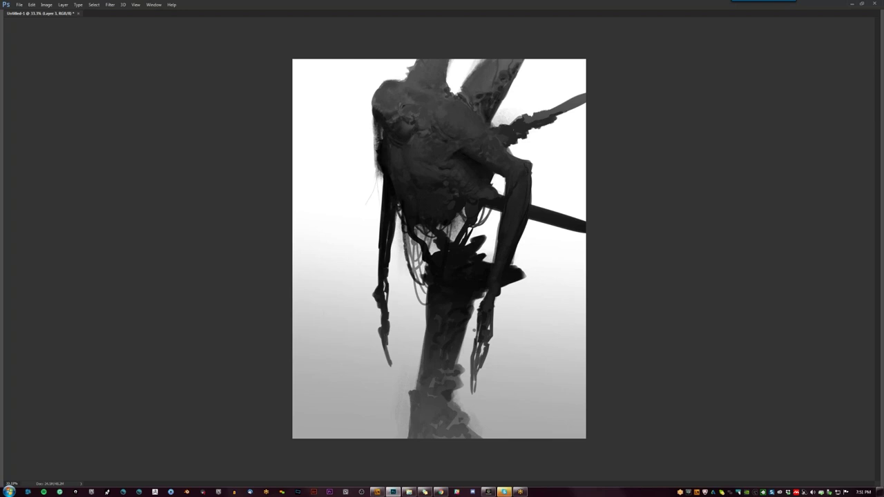
# Step: Check the mirrored silhouette at a small size and define the upper outline of the head with grey strokes
pyautogui.hotkey('ctrl', '-')
pyautogui.hotkey('ctrl', '-')
pyautogui.hotkey('ctrl', 'shift', 'h')
pyautogui.hotkey('ctrl', '+')
pyautogui.hotkey('ctrl', '+')
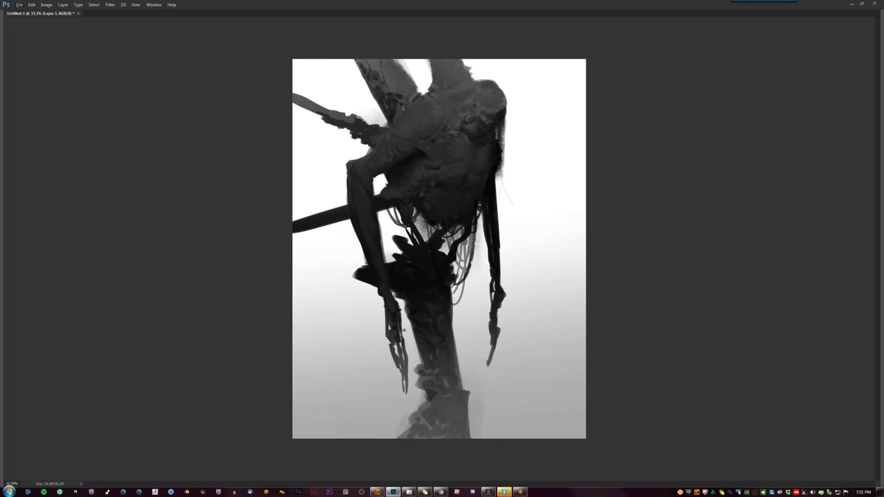
pyautogui.moveTo(469, 87); pyautogui.dragTo(479, 82)
pyautogui.hotkey('ctrl', 'shift', 'h')
pyautogui.scroll(1, 418, 96)
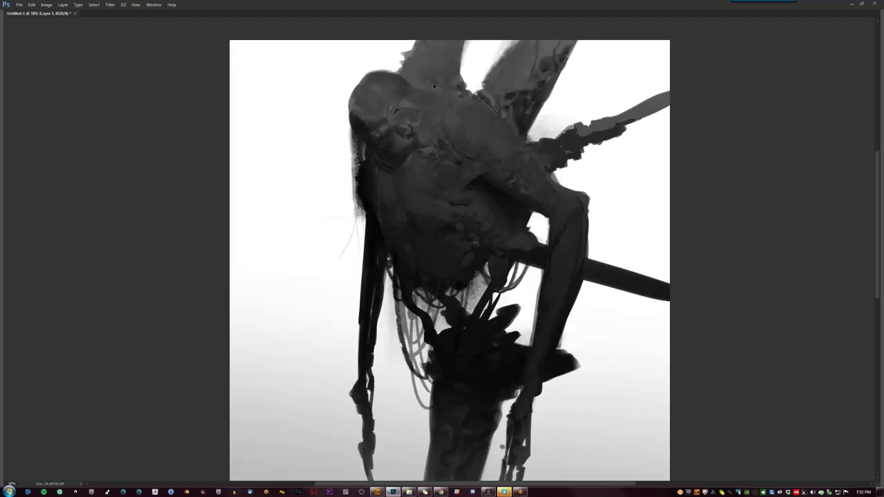
# Step: Round and smooth the crown of the head and paint ribbed folds around the face and jaw, flipping the canvas between passes
pyautogui.press('h')
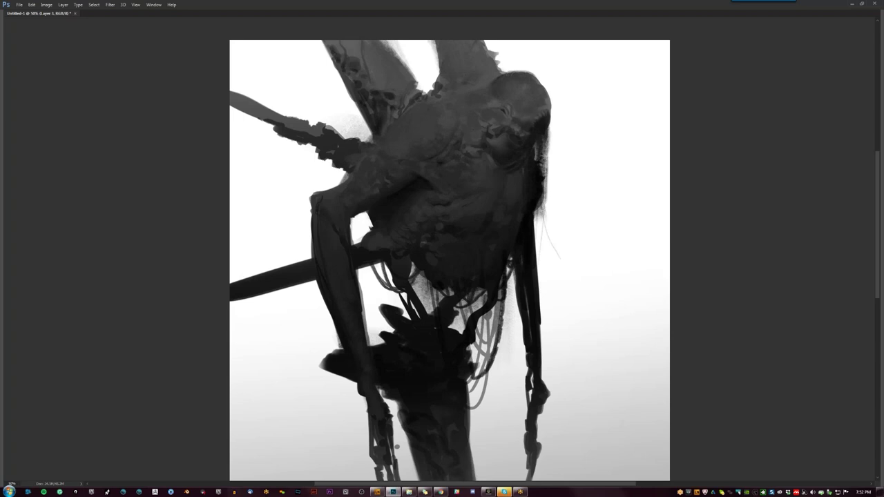
pyautogui.moveTo(512, 72); pyautogui.dragTo(539, 85)
pyautogui.press('h')
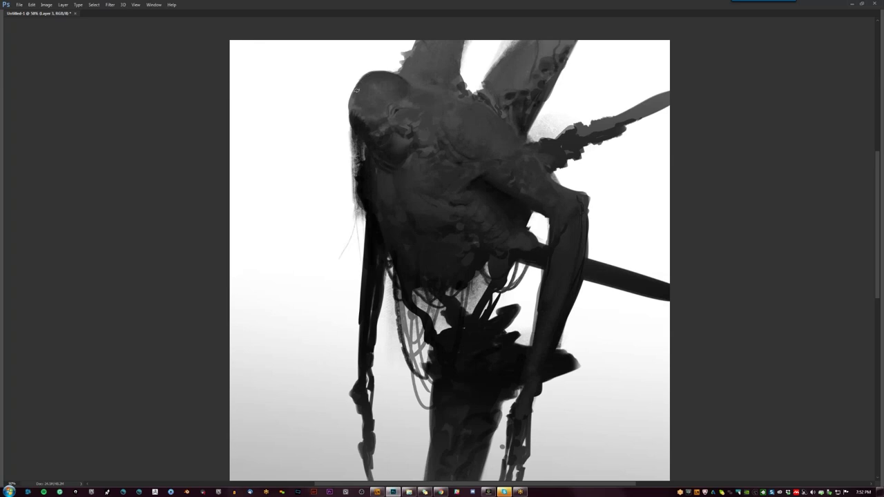
pyautogui.moveTo(353, 91); pyautogui.dragTo(350, 102)
pyautogui.hotkey('ctrl', 'shift', 'h')
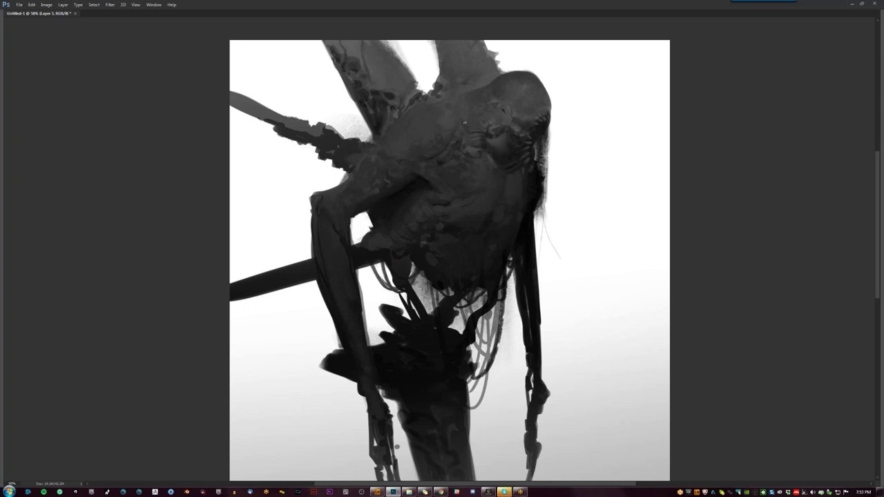
# Step: Check the flipped painting at 25% view and inspect the face and torso at 66.7%
pyautogui.hotkey('ctrl', '-')
pyautogui.hotkey('ctrl', '-')
pyautogui.hotkey('ctrl', 'shift', 'h')
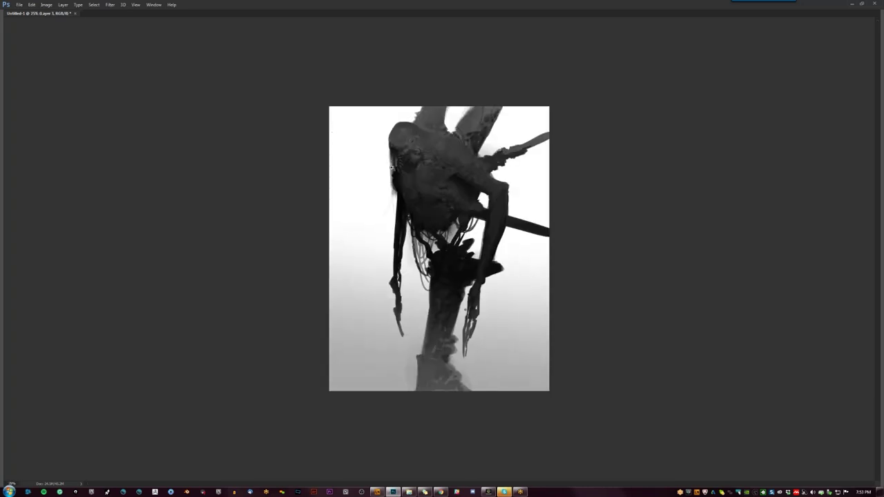
pyautogui.click(411, 150)
pyautogui.scroll(1, 410, 150)
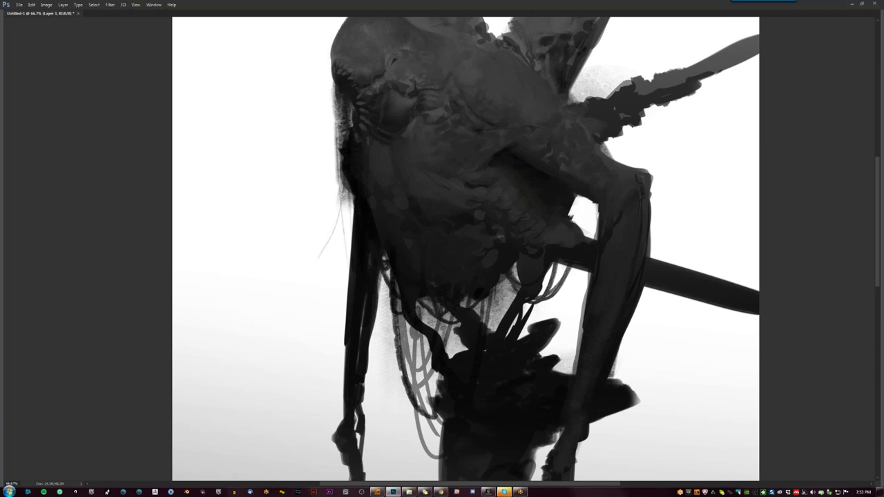
# Step: Paint small dark and mid-grey folds around the mouth, jaw and neck, checking the painting in both orientations
pyautogui.moveTo(385, 113); pyautogui.dragTo(383, 192)
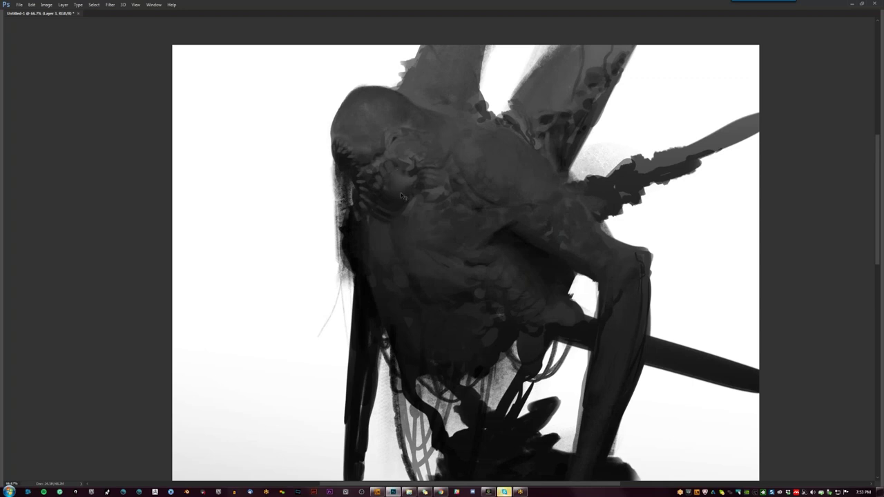
pyautogui.hotkey('ctrl', 'shift', 'h')
pyautogui.moveTo(401, 193); pyautogui.dragTo(350, 133)
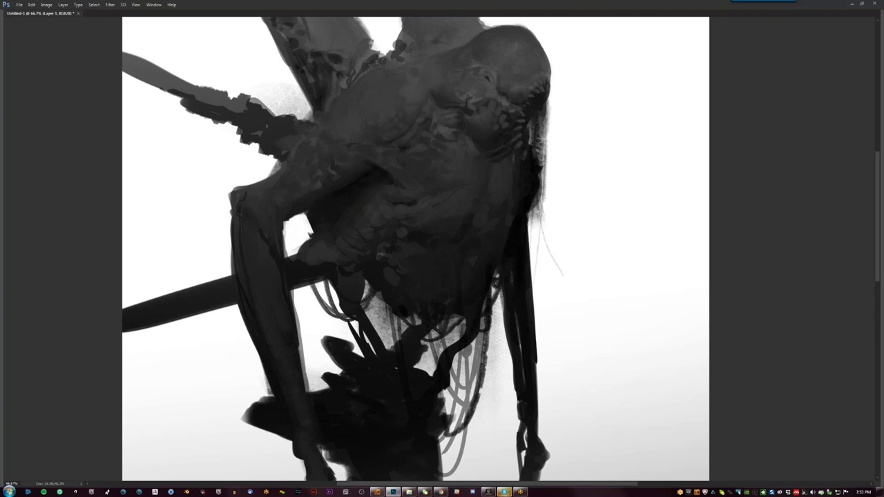
pyautogui.moveTo(489, 194); pyautogui.dragTo(505, 224)
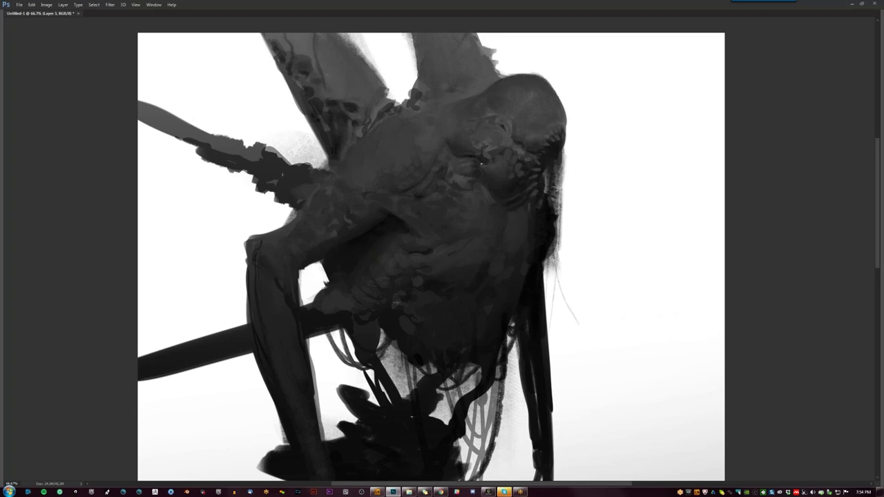
pyautogui.scroll(1, 471, 173)
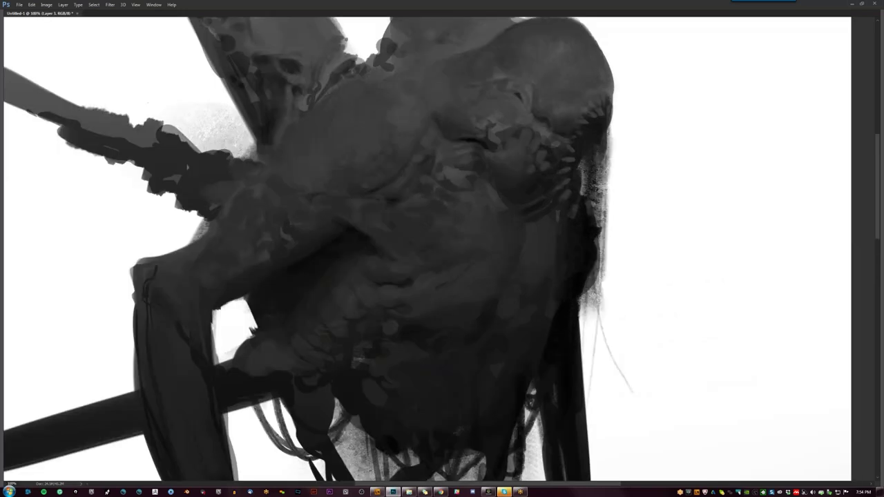
pyautogui.scroll(-3, 471, 172)
pyautogui.hotkey('ctrl', 'shift', 'h')
pyautogui.scroll(2, 399, 103)
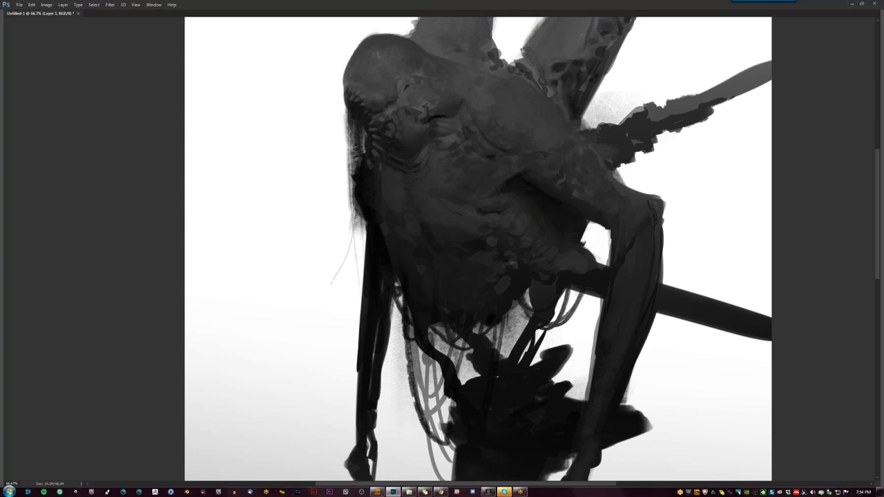
# Step: Extend the curved skin folds below the jaw onto the neck and upper chest, flipping the canvas between passes
pyautogui.press('F2')
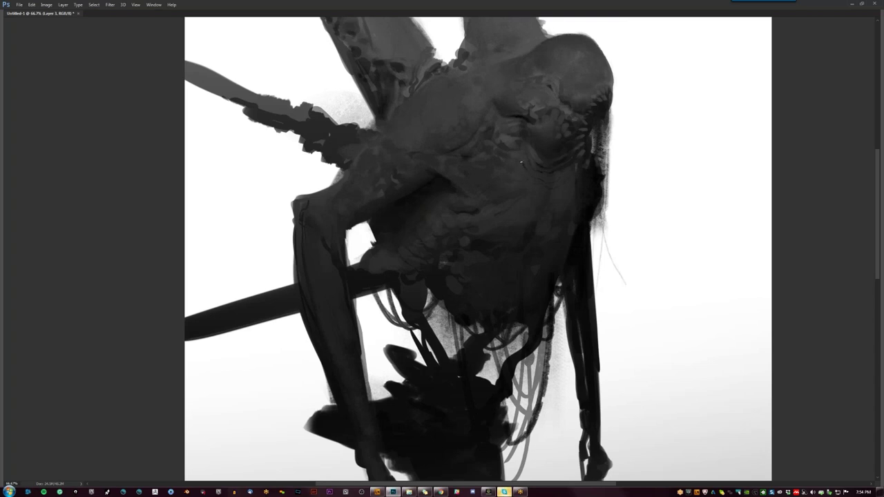
pyautogui.keyDown('alt'); pyautogui.click(520, 182); pyautogui.keyUp('alt')
pyautogui.keyDown('alt'); pyautogui.click(521, 183); pyautogui.keyUp('alt')
pyautogui.keyDown('alt'); pyautogui.click(521, 182); pyautogui.keyUp('alt')
pyautogui.press('F2')
pyautogui.click(455, 175)
pyautogui.click(453, 174)
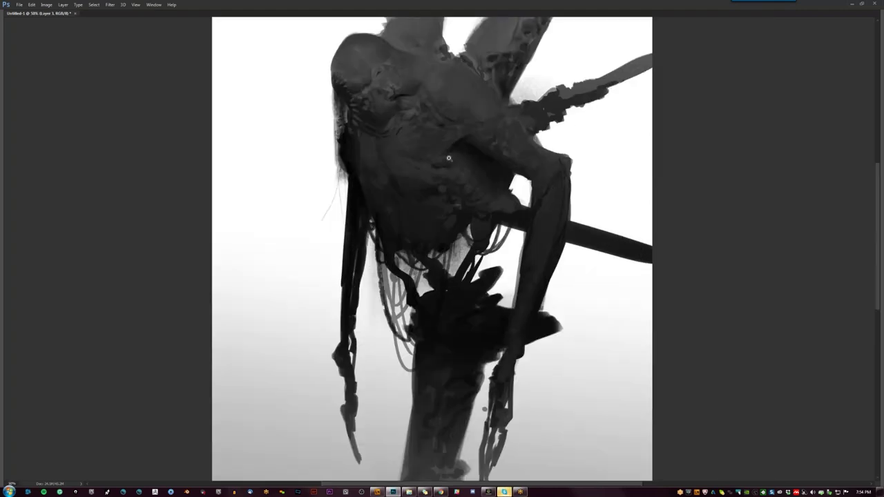
pyautogui.click(449, 158)
pyautogui.moveTo(353, 80); pyautogui.dragTo(356, 126)
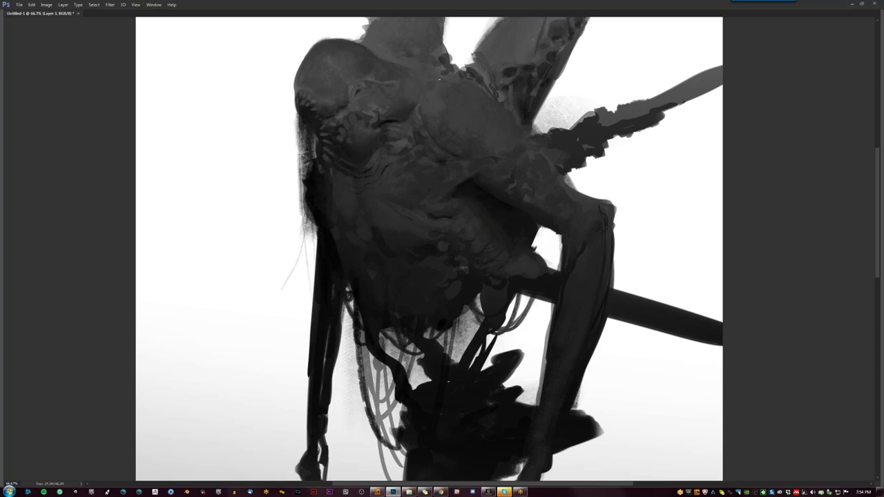
# Step: Paint fine skin folds across the upper chest and around the armpit, comparing both orientations at small view sizes
pyautogui.scroll(-3, 429, 125)
pyautogui.hotkey('ctrl', 'shift', 'h')
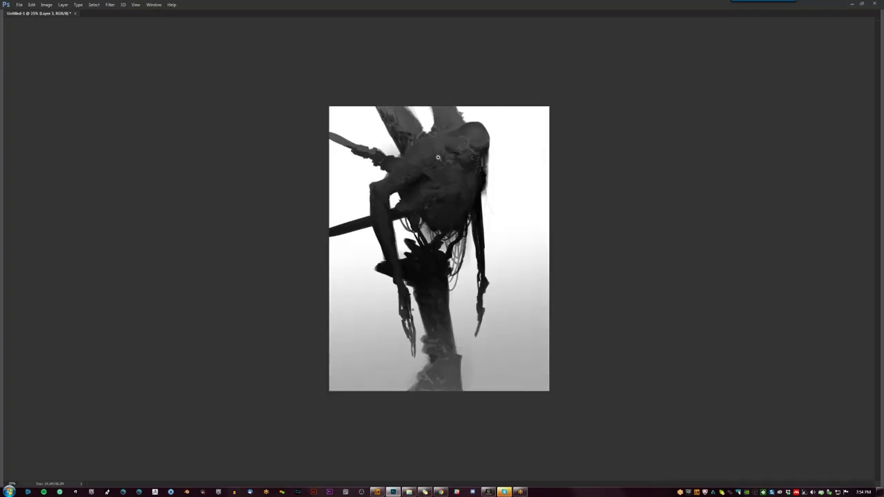
pyautogui.scroll(2, 438, 158)
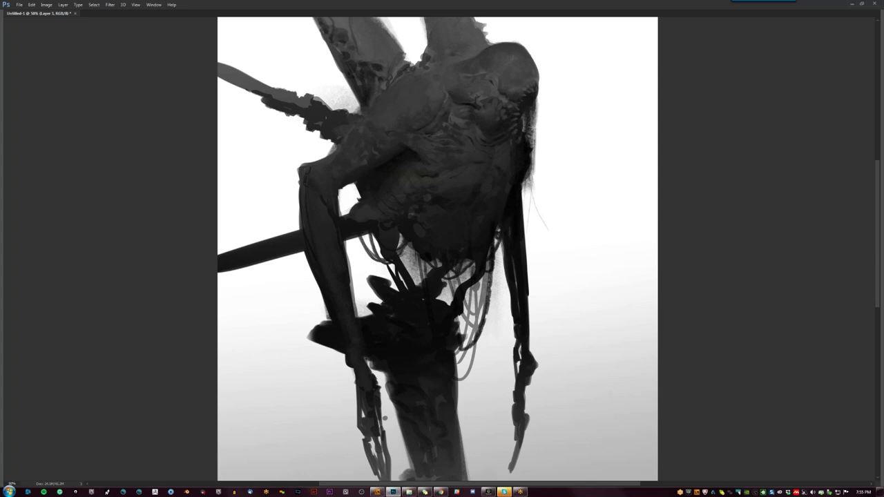
pyautogui.hotkey('ctrl', '-')
pyautogui.hotkey('ctrl', 'shift', 'h')
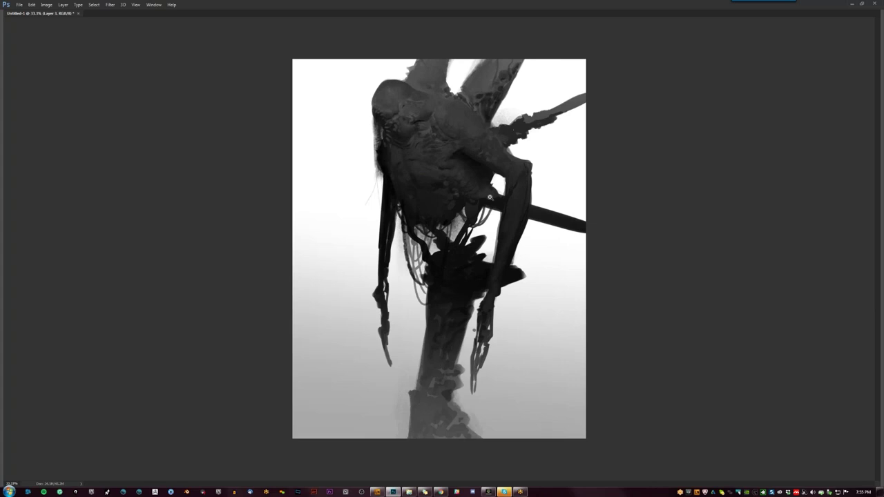
pyautogui.hotkey('ctrl', 'shift', 'h')
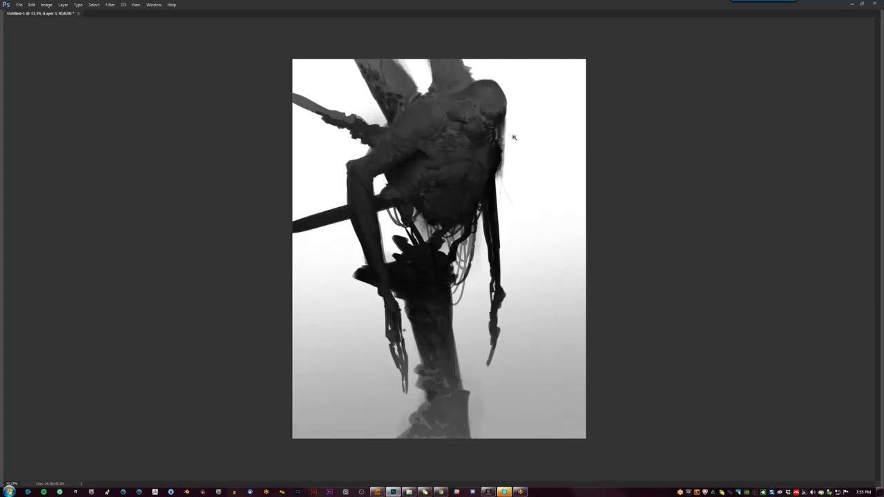
pyautogui.click(448, 200)
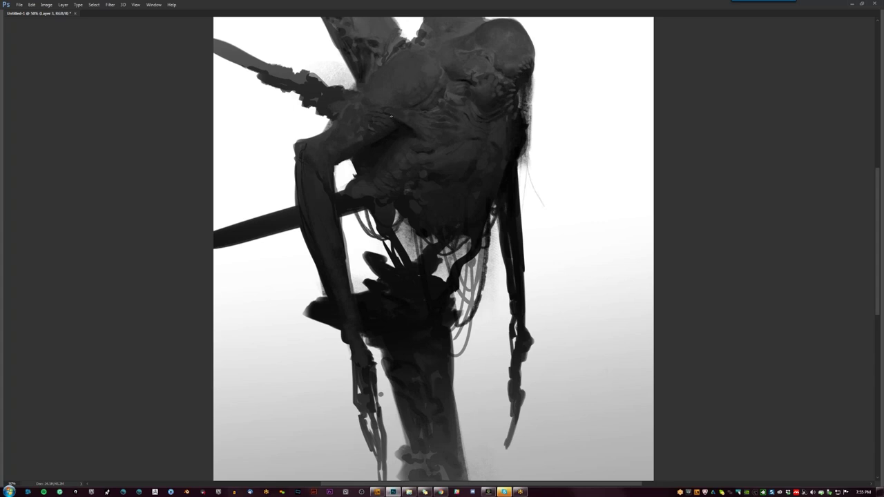
# Step: Flip the canvas and shape the far side of the chest and shoulder with dark grey planes
pyautogui.hotkey('ctrl', '-')
pyautogui.hotkey('ctrl', '-')
pyautogui.hotkey('ctrl', 'shift', 'h')
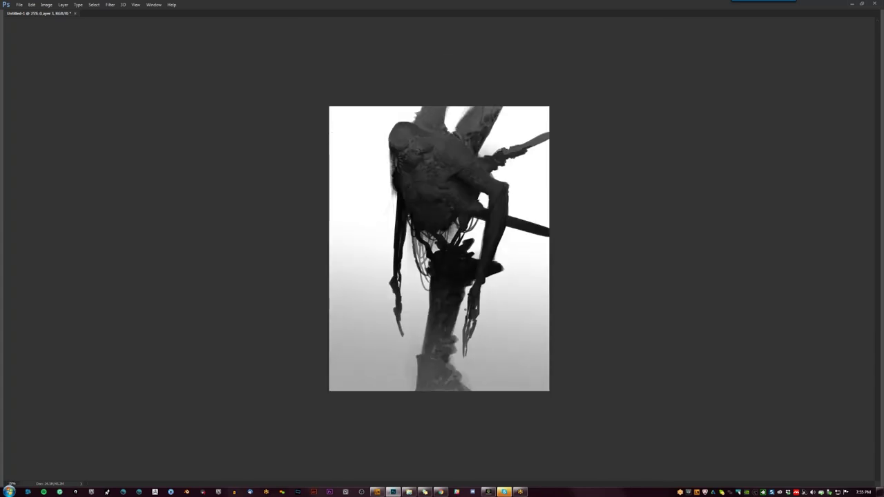
pyautogui.hotkey('ctrl', '+')
pyautogui.hotkey('ctrl', '+')
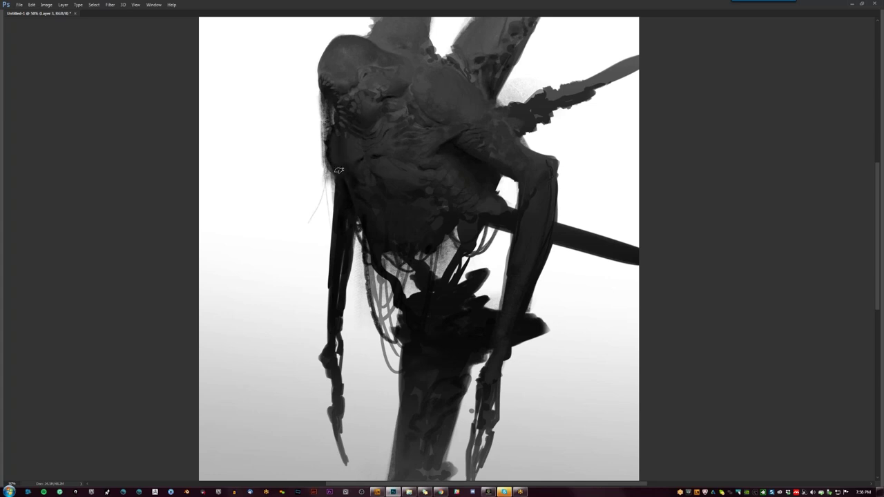
# Step: Check the mirrored silhouette at 25% view and inspect the torso at 50%
pyautogui.hotkey('ctrl', '-')
pyautogui.hotkey('ctrl', '-')
pyautogui.hotkey('ctrl', 'shift', 'h')
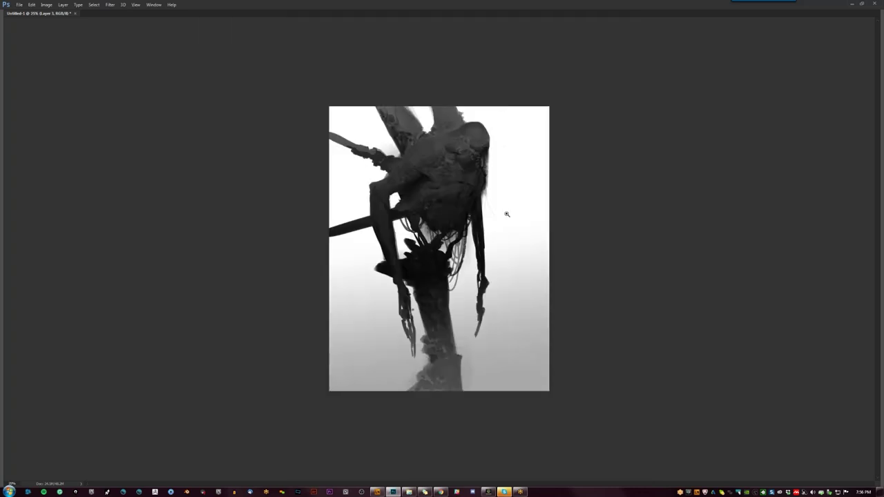
pyautogui.hotkey('ctrl', '+')
pyautogui.hotkey('ctrl', '+')
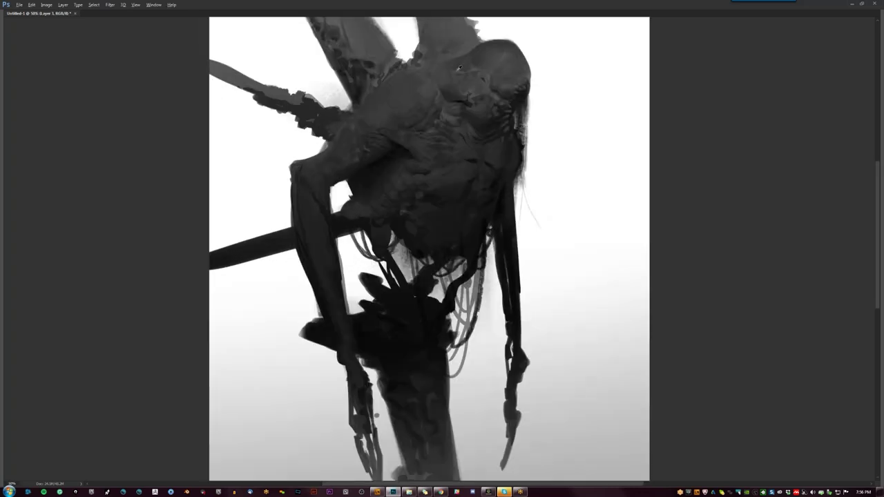
# Step: Try a short stroke on the shoulder beside the head, undo it, and check the flipped image at 33.3% view
pyautogui.moveTo(454, 72); pyautogui.dragTo(443, 70)
pyautogui.hotkey('ctrl', 'z')
pyautogui.hotkey('ctrl', '-')
pyautogui.hotkey('ctrl', '-')
pyautogui.hotkey('ctrl', 'shift', 'h')
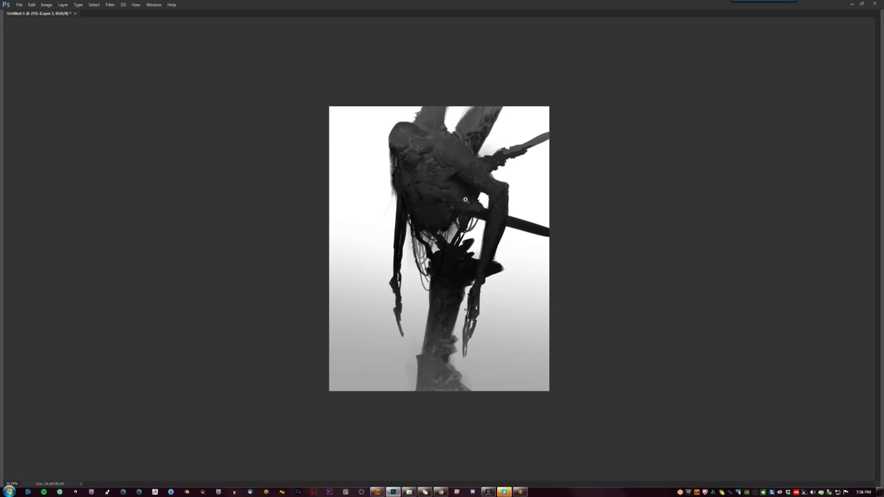
pyautogui.hotkey('ctrl', '+')
pyautogui.moveTo(417, 227)
pyautogui.mouseDown()
pyautogui.moveTo(437, 242)
pyautogui.moveTo(460, 222)
pyautogui.moveTo(471, 228)
pyautogui.mouseUp()
# Step: Show the workspace panels, switch to the web browser and reload the ArtStation portfolio page
pyautogui.press('Tab')
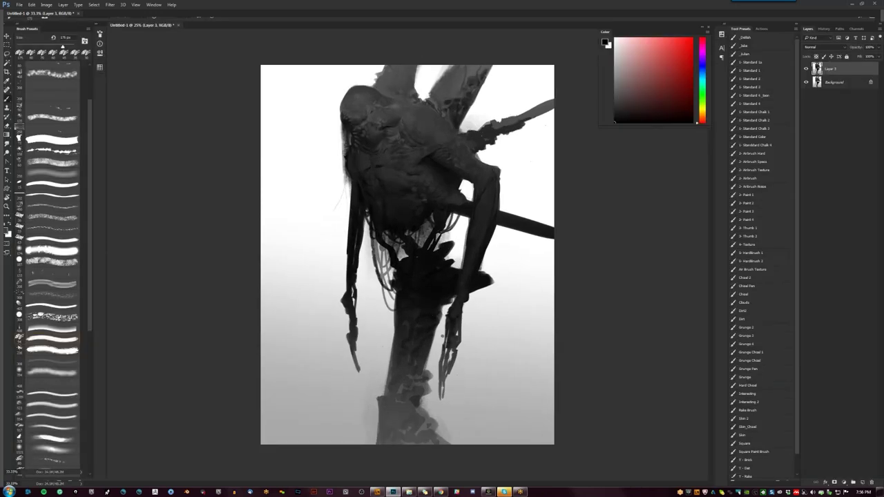
pyautogui.hotkey('alt', 'Tab')
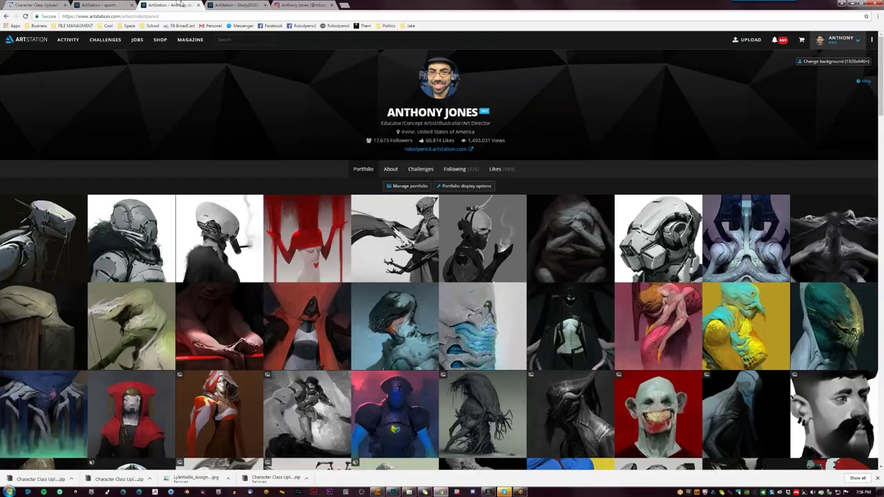
pyautogui.click(172, 5)
pyautogui.click(25, 16)
pyautogui.click(25, 16)
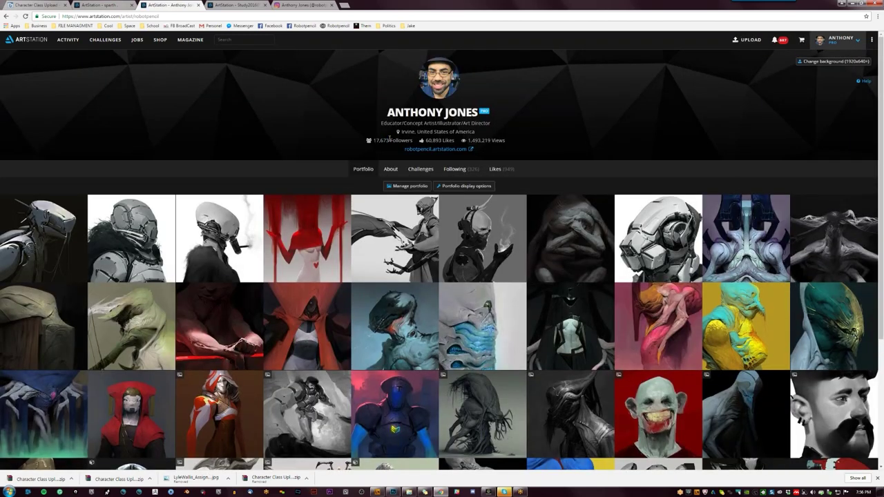
# Step: Highlight part of the follower count, view the artwork "Looking for my wallet?" and return to the portfolio
pyautogui.moveTo(390, 137); pyautogui.dragTo(382, 136)
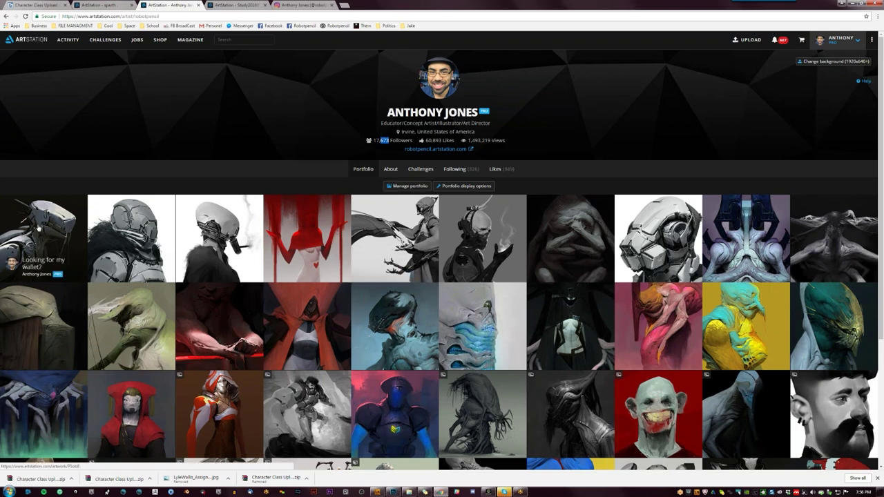
pyautogui.click(40, 227)
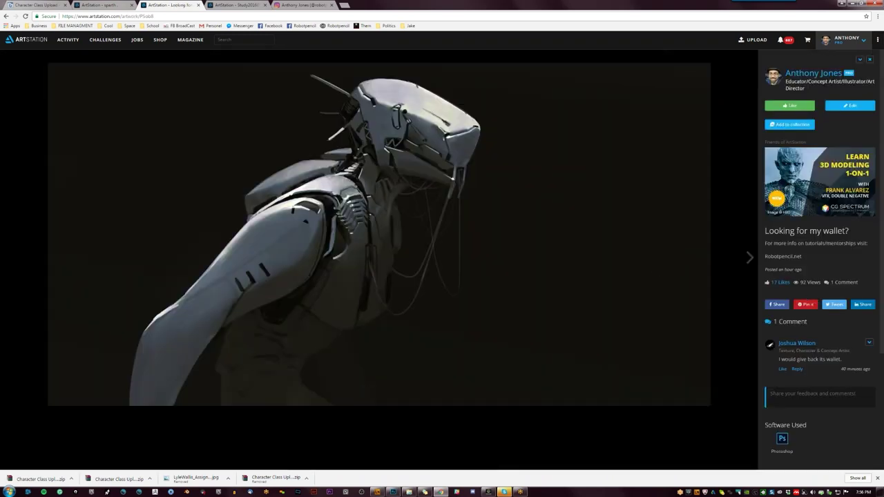
pyautogui.click(822, 75)
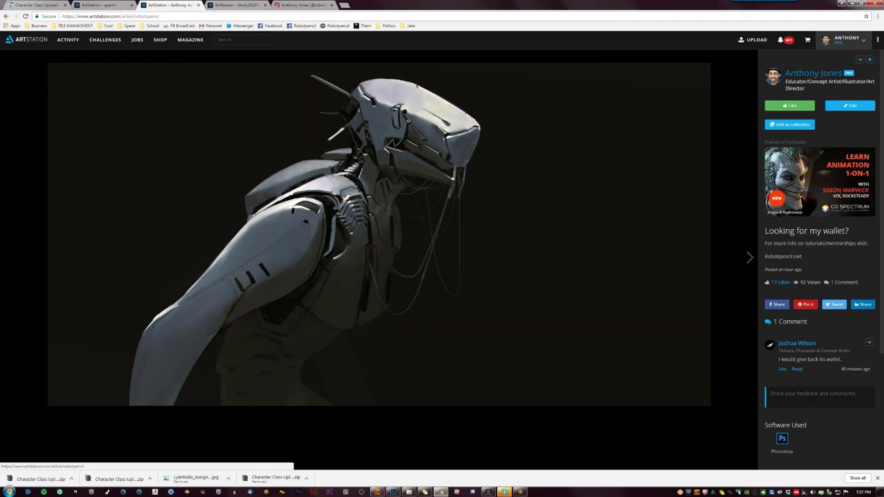
pyautogui.click(843, 40)
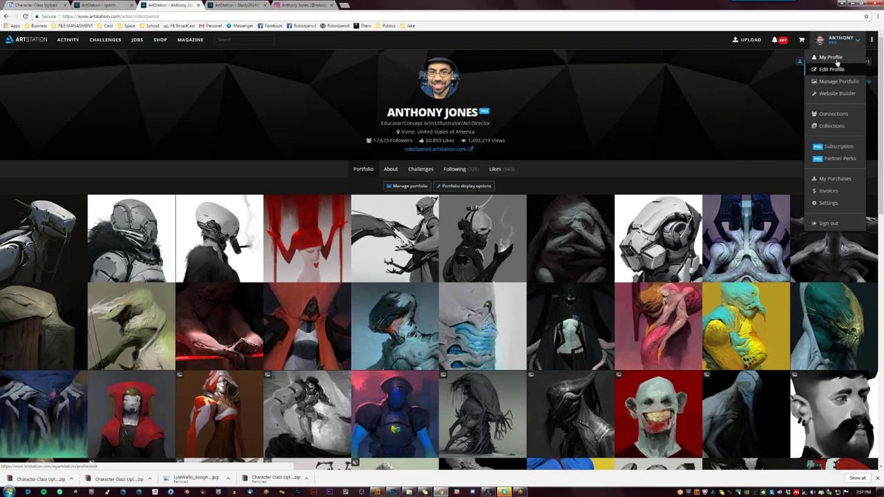
# Step: Close the portfolio page, view the Sparth portfolio on ArtStation, and switch back to Photoshop
pyautogui.click(199, 5)
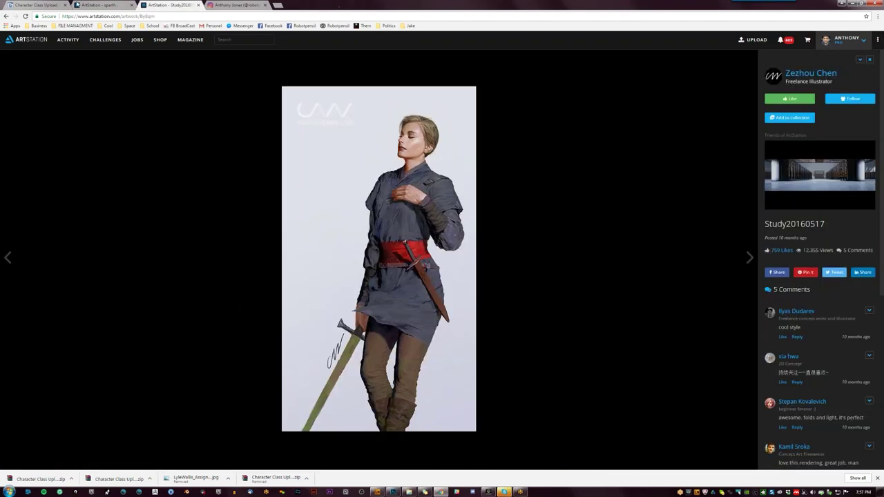
pyautogui.click(104, 5)
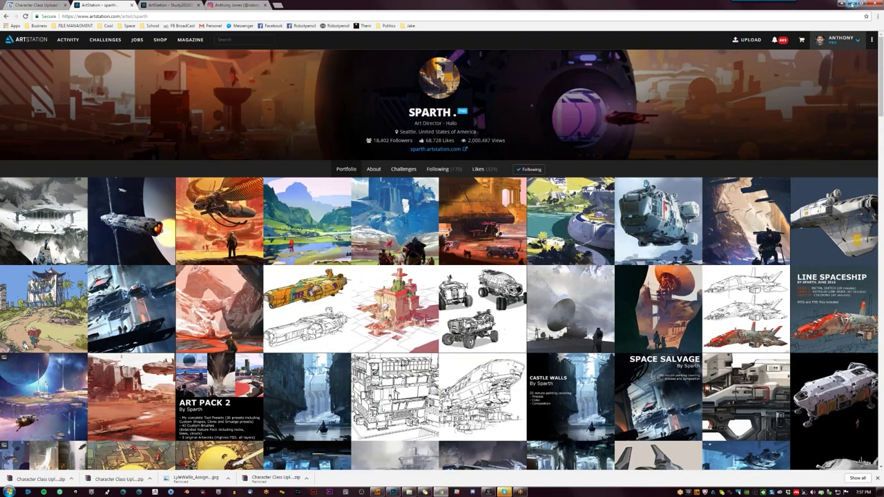
pyautogui.click(853, 3)
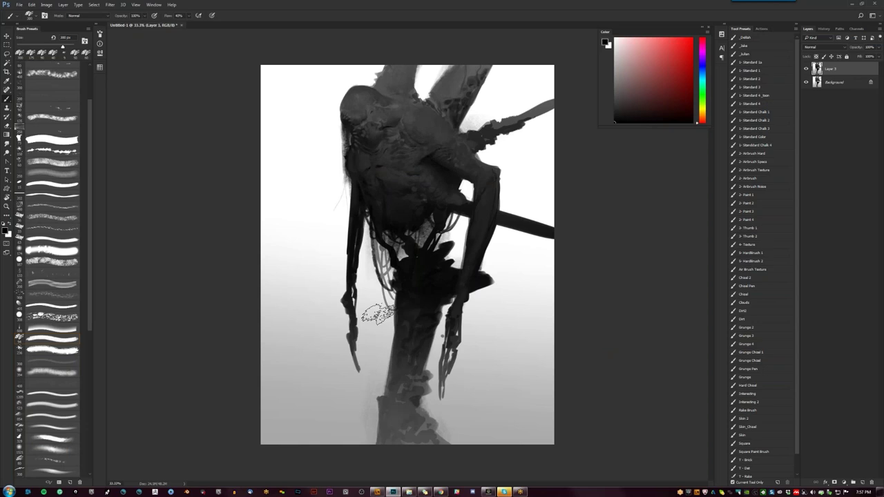
pyautogui.moveTo(367, 161); pyautogui.dragTo(379, 172)
pyautogui.moveTo(409, 138); pyautogui.dragTo(408, 163)
pyautogui.hotkey('ctrl', 'alt', 'z')
pyautogui.hotkey('ctrl', 'alt', 'z')
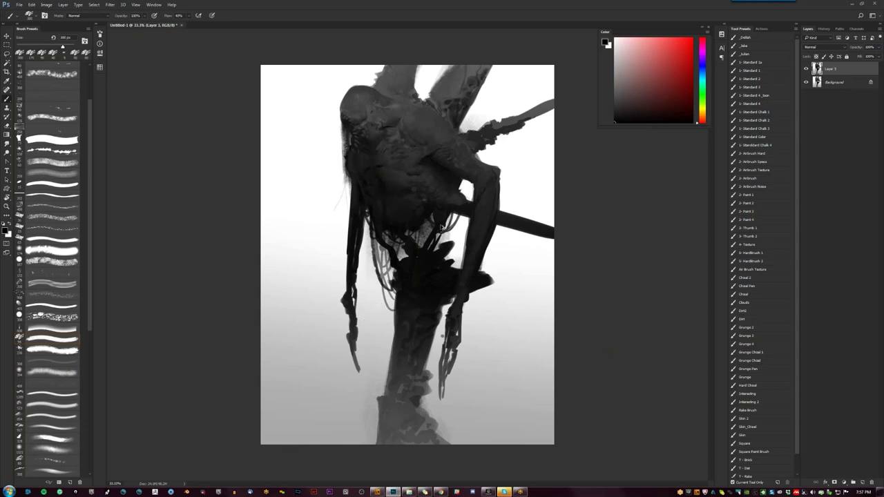
# Step: Flip the canvas and shade the near shoulder with a slightly smaller brush, resetting the foreground colour to black
pyautogui.hotkey('ctrl', 'shift', 'h')
pyautogui.press('[')
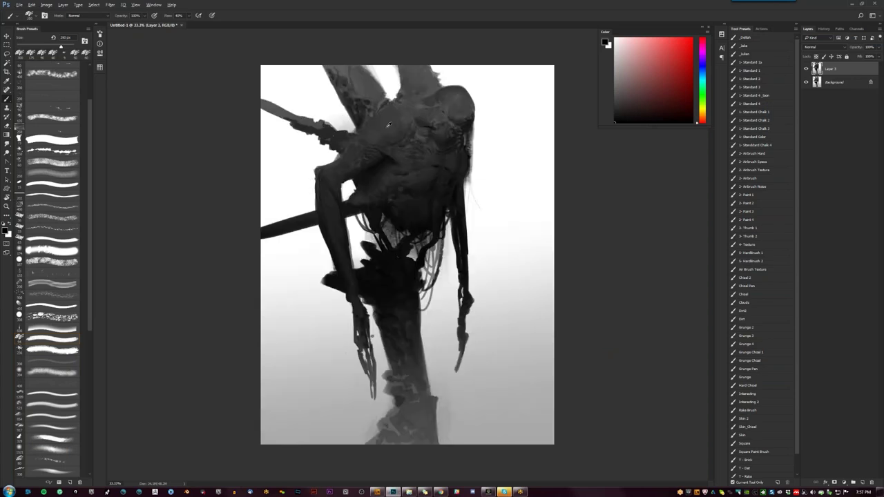
pyautogui.keyDown('alt'); pyautogui.click(359, 147); pyautogui.keyUp('alt')
pyautogui.press('d')
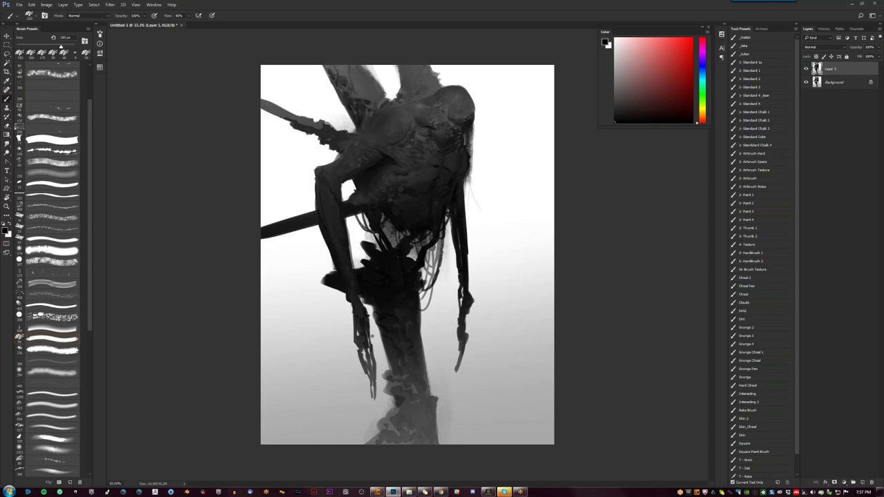
# Step: Shrink the brush to 40 px and refine the shoulder and torso, alternating between black and a sampled dark grey
pyautogui.press('[')
pyautogui.press('[')
pyautogui.press('[')
pyautogui.press('[')
pyautogui.press('[')
pyautogui.press('d')
pyautogui.press('[')
pyautogui.press('[')
pyautogui.press('d')
pyautogui.press('[')
pyautogui.keyDown('alt'); pyautogui.click(404, 103); pyautogui.keyUp('alt')
# Step: Check the silhouette at 16.7% view and return to the Brush tool at 33.3%
pyautogui.press('z')
pyautogui.keyDown('alt'); pyautogui.click(414, 166); pyautogui.keyUp('alt')
pyautogui.keyDown('alt'); pyautogui.click(417, 205); pyautogui.keyUp('alt')
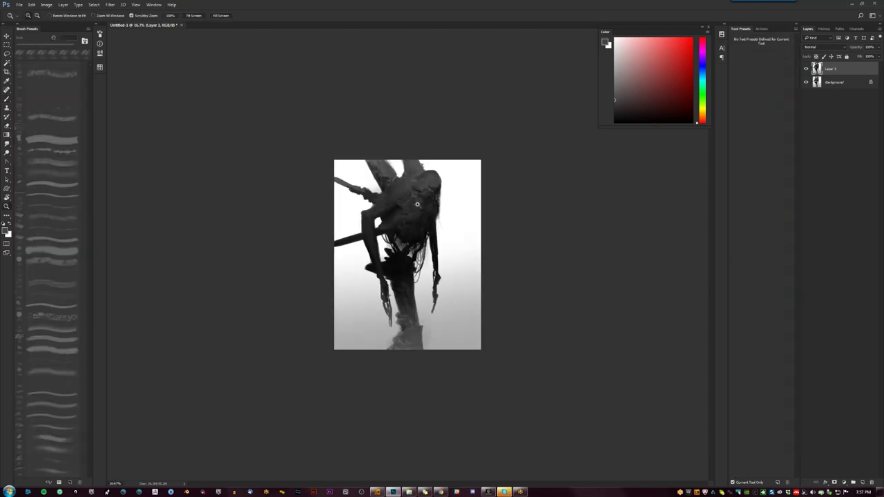
pyautogui.click(398, 219)
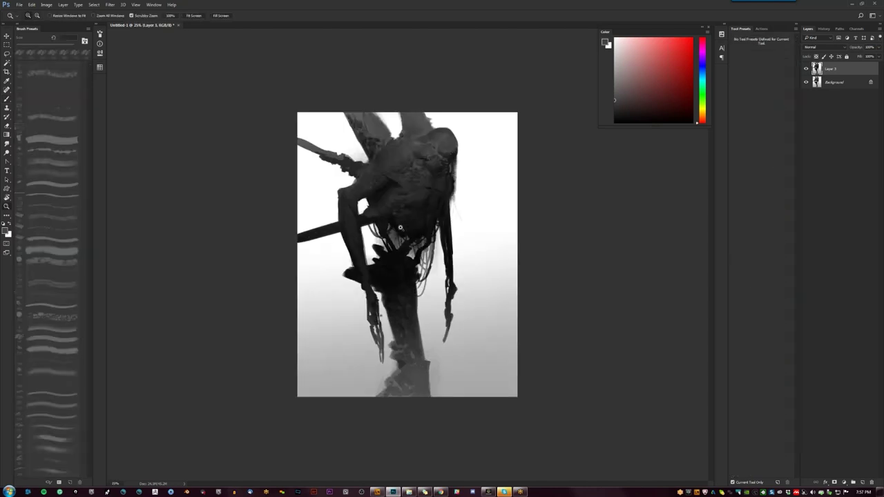
pyautogui.click(414, 237)
pyautogui.press('b')
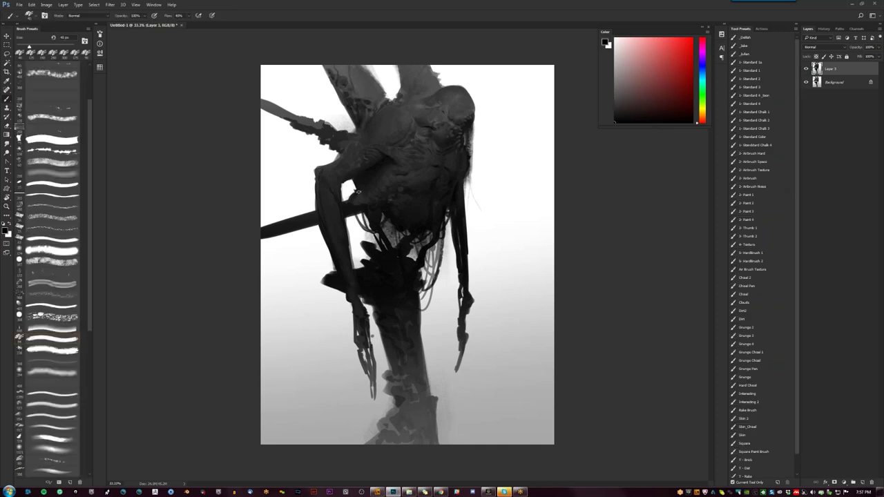
# Step: Enlarge the brush considerably and add a black dab among the strands below the torso
pyautogui.press(']')
pyautogui.press(']')
pyautogui.press(']')
pyautogui.press(']')
pyautogui.press(']')
pyautogui.press(']')
pyautogui.press(']')
pyautogui.press(']')
pyautogui.click(388, 226)
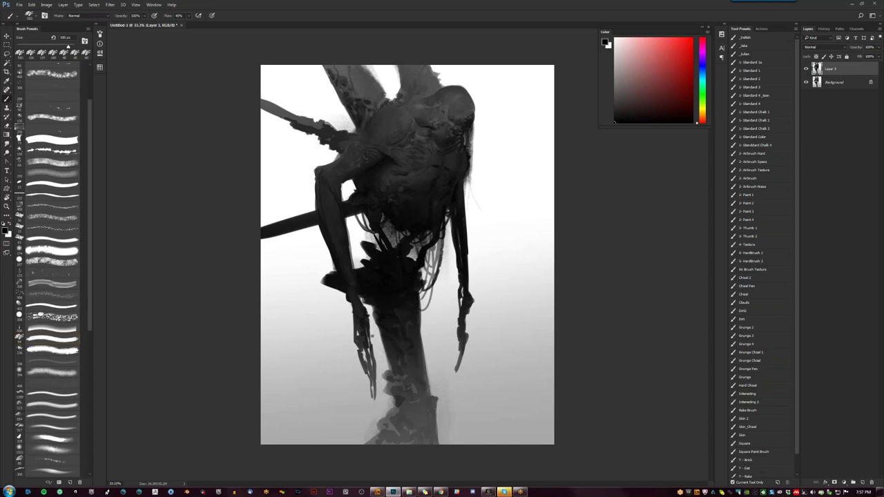
# Step: Reduce the brush size, paint black along the far forearm's outer edge, and flip the canvas horizontally
pyautogui.press('[')
pyautogui.moveTo(469, 256); pyautogui.dragTo(468, 296)
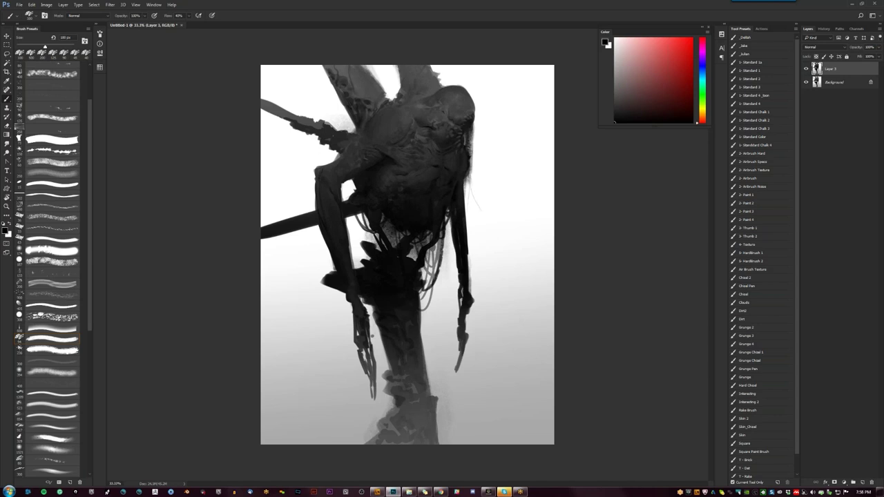
pyautogui.hotkey('ctrl', 'shift', 'h')
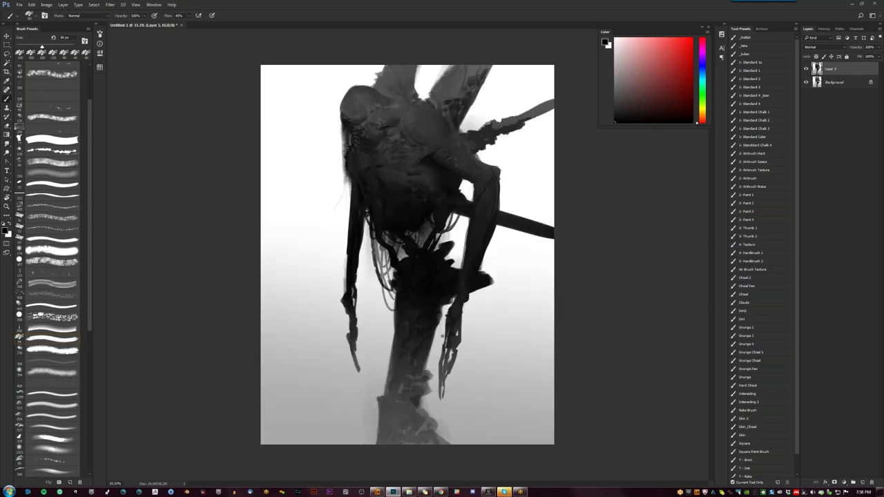
# Step: Shrink the brush to 10 px and draw thin curved black strands hanging between the torso and the far arm
pyautogui.press('[')
pyautogui.press('[')
pyautogui.press('[')
pyautogui.press('[')
pyautogui.press('[')
pyautogui.press('[')
pyautogui.press('[')
pyautogui.moveTo(363, 237); pyautogui.dragTo(393, 280)
pyautogui.moveTo(349, 181); pyautogui.dragTo(397, 295)
pyautogui.moveTo(359, 269); pyautogui.dragTo(381, 290)
# Step: Draw long, fine black hairs trailing from the head and shoulder out into the light background
pyautogui.moveTo(341, 121); pyautogui.dragTo(339, 171)
pyautogui.moveTo(341, 122); pyautogui.dragTo(335, 175)
pyautogui.moveTo(342, 178); pyautogui.dragTo(349, 209)
pyautogui.moveTo(360, 251); pyautogui.dragTo(381, 297)
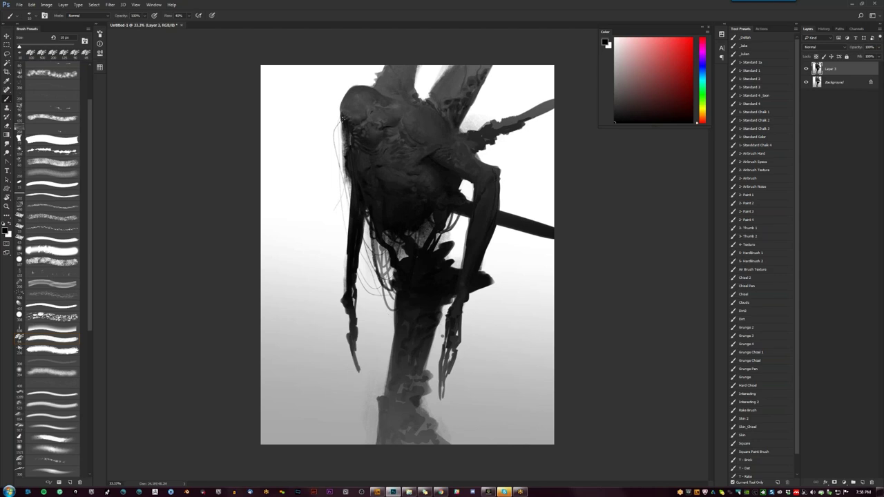
pyautogui.moveTo(343, 120); pyautogui.dragTo(283, 206)
pyautogui.moveTo(342, 138); pyautogui.dragTo(316, 311)
pyautogui.moveTo(344, 141)
pyautogui.mouseDown()
pyautogui.moveTo(314, 119)
pyautogui.moveTo(328, 281)
pyautogui.mouseUp()
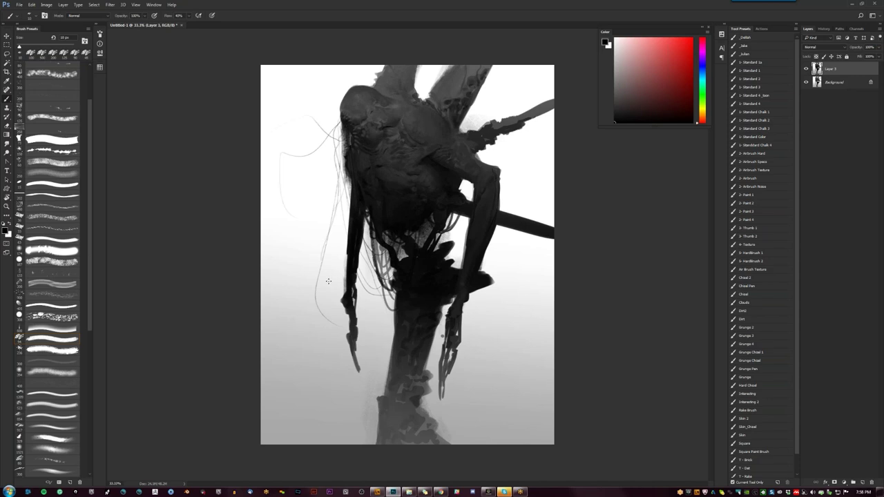
# Step: Add two longer thin strands below the torso beside the column and flip the canvas back
pyautogui.moveTo(366, 225); pyautogui.dragTo(375, 340)
pyautogui.moveTo(351, 252); pyautogui.dragTo(387, 340)
pyautogui.hotkey('ctrl', 'shift', 'h')
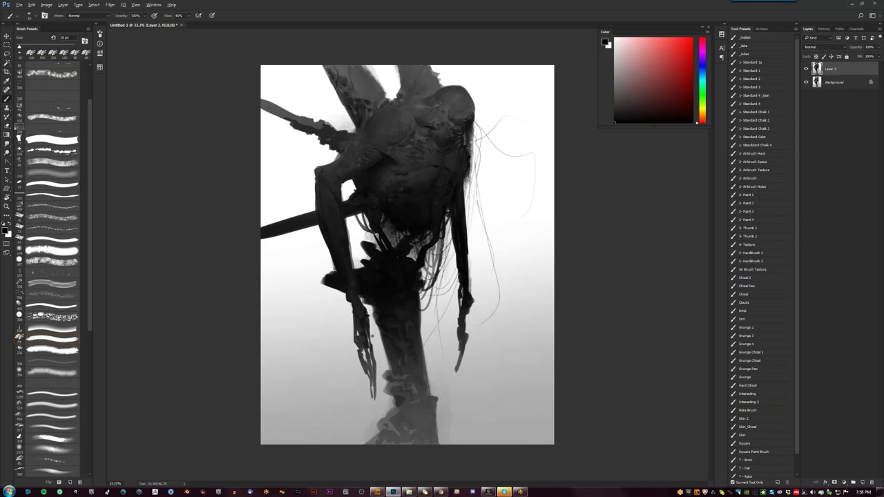
# Step: Sample dark grey from the wing, enlarge the brush, and soften the wing's edge above the head
pyautogui.keyDown('alt'); pyautogui.click(431, 86); pyautogui.keyUp('alt')
pyautogui.press(']')
pyautogui.press(']')
pyautogui.press(']')
pyautogui.press(']')
pyautogui.press(']')
pyautogui.press(']')
pyautogui.press(']')
pyautogui.moveTo(433, 67)
pyautogui.mouseDown()
pyautogui.moveTo(441, 84)
pyautogui.moveTo(457, 80)
pyautogui.mouseUp()
# Step: Enlarge the brush to 400 px and brush soft grey texture around the wings and the lower rear limb
pyautogui.press(']')
pyautogui.press(']')
pyautogui.press(']')
pyautogui.press(']')
pyautogui.press(']')
pyautogui.press(']')
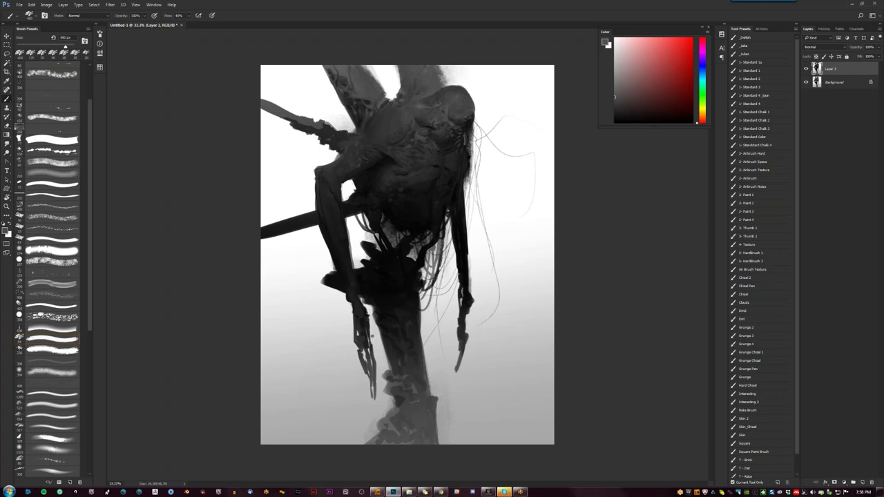
pyautogui.moveTo(368, 69); pyautogui.dragTo(392, 96)
pyautogui.moveTo(300, 70); pyautogui.dragTo(339, 112)
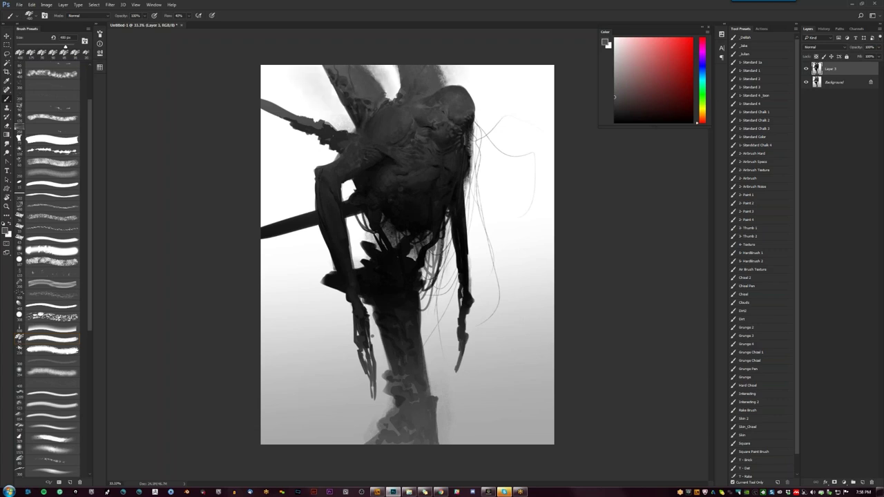
pyautogui.moveTo(273, 94); pyautogui.dragTo(330, 117)
pyautogui.moveTo(310, 114); pyautogui.dragTo(344, 129)
pyautogui.moveTo(263, 241)
pyautogui.mouseDown()
pyautogui.moveTo(282, 234)
pyautogui.moveTo(262, 241)
pyautogui.mouseUp()
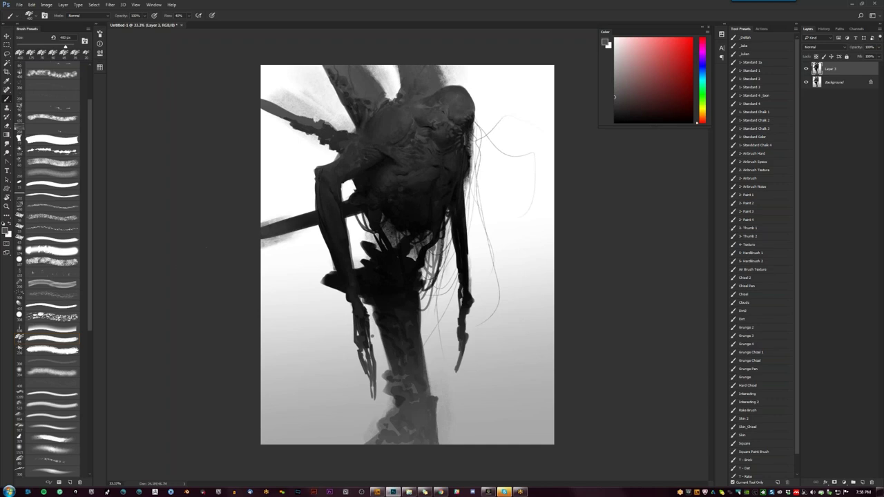
# Step: Try a grey stroke over the torso, undo two strokes, reset the colours to default, and dab black among the hanging strands
pyautogui.moveTo(367, 192)
pyautogui.mouseDown()
pyautogui.moveTo(355, 207)
pyautogui.moveTo(349, 189)
pyautogui.moveTo(359, 220)
pyautogui.moveTo(389, 235)
pyautogui.mouseUp()
pyautogui.hotkey('ctrl', 'alt', 'z')
pyautogui.hotkey('ctrl', 'alt', 'z')
pyautogui.press('d')
pyautogui.moveTo(422, 292); pyautogui.dragTo(424, 308)
# Step: Check the painting in full-screen view, return to the standard screen mode, and select the Gradient tool
pyautogui.press('f')
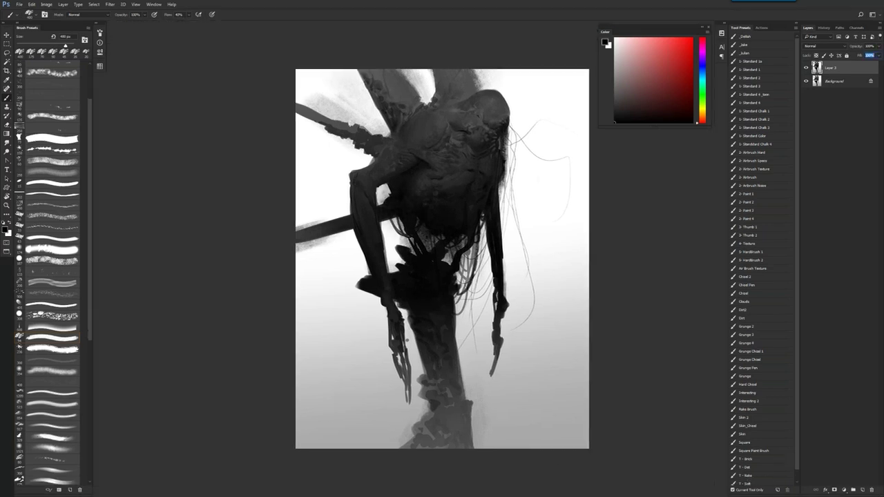
pyautogui.press('f')
pyautogui.press('f')
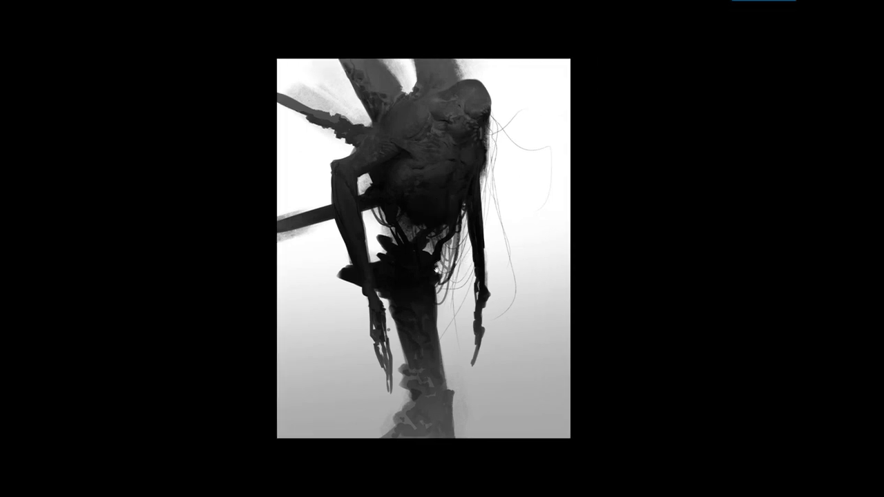
pyautogui.press('g')
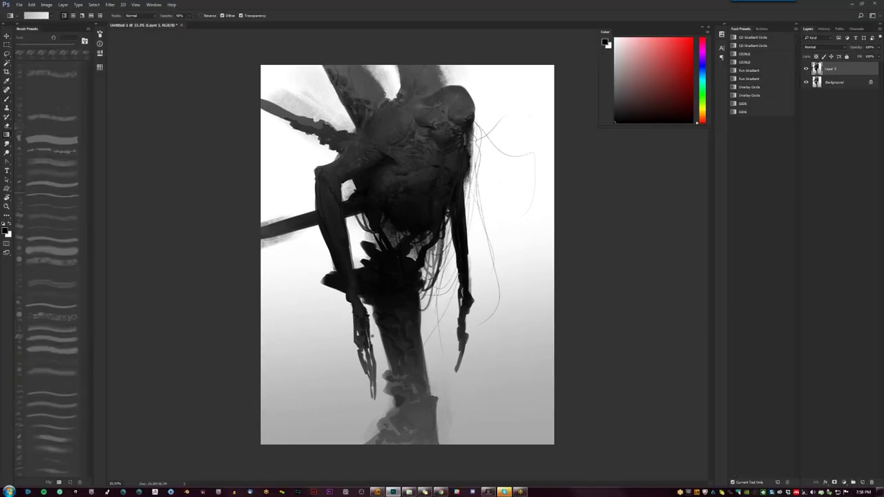
# Step: Switch to Chrome, go to facebook.com, and open Your Photos on the artist's own profile
pyautogui.click(440, 492)
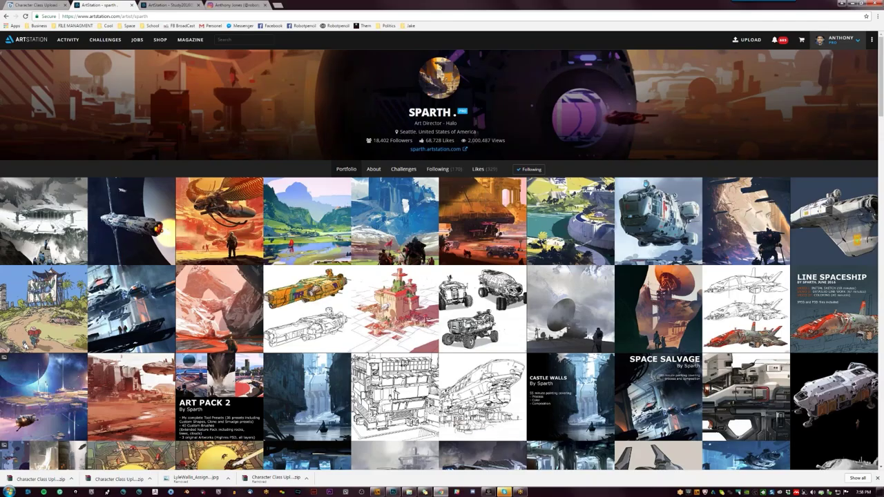
pyautogui.write('facebook.com')
pyautogui.press('Return')
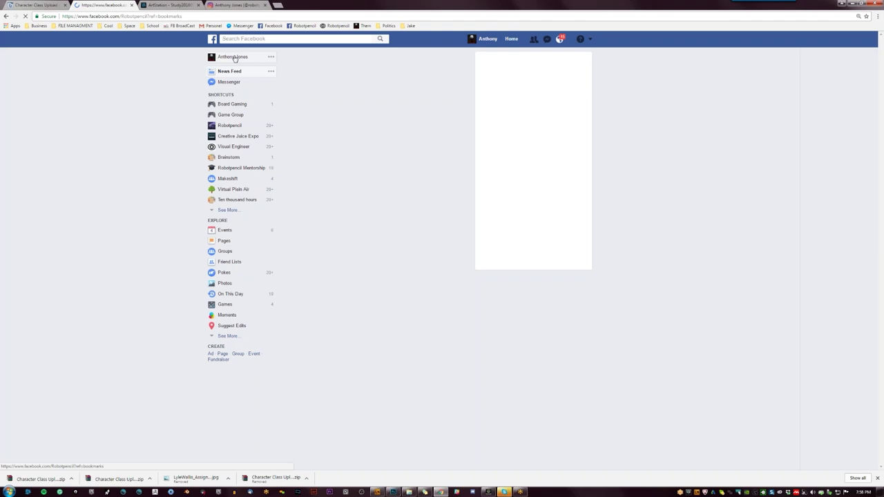
pyautogui.click(234, 57)
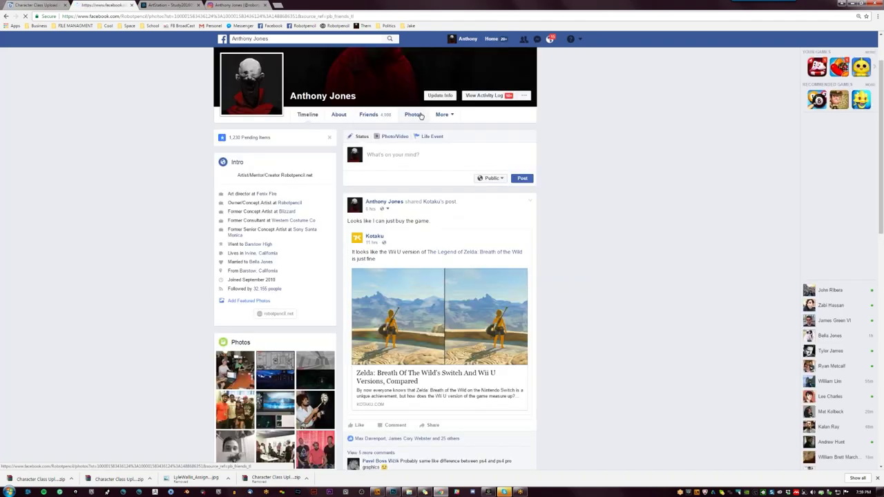
pyautogui.click(419, 115)
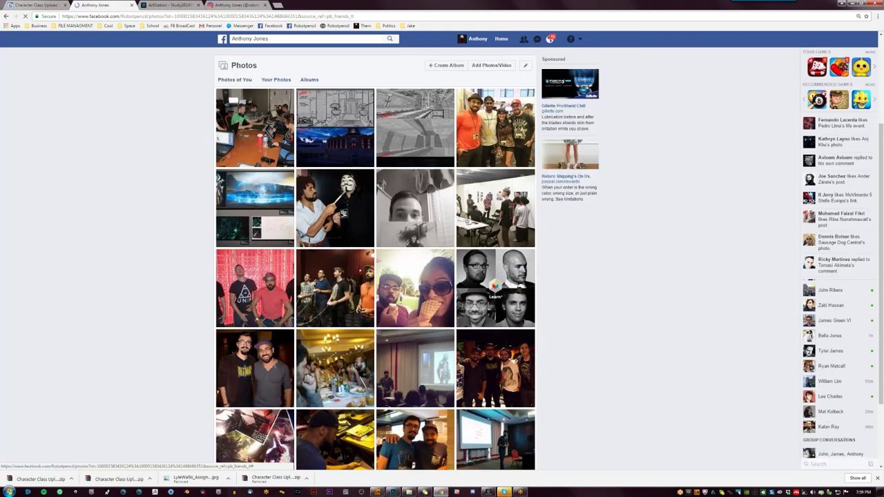
pyautogui.click(276, 79)
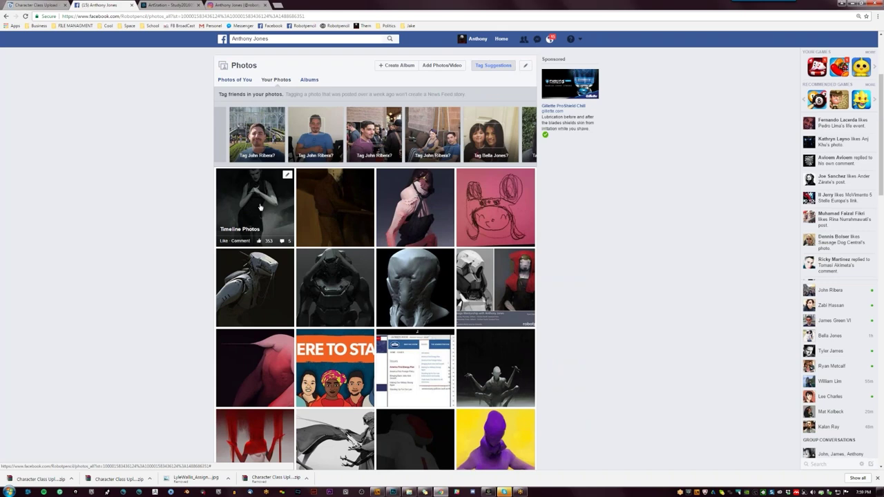
# Step: Look over the uploaded artwork and open the Timeline Photos album
pyautogui.scroll(-1, 260, 207)
pyautogui.scroll(2, 260, 208)
pyautogui.scroll(-2, 264, 200)
pyautogui.scroll(2, 264, 198)
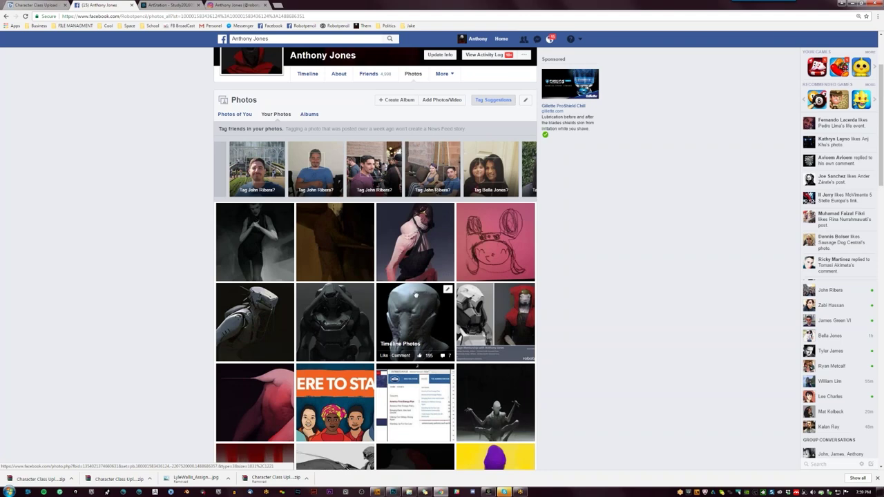
pyautogui.scroll(-3, 391, 275)
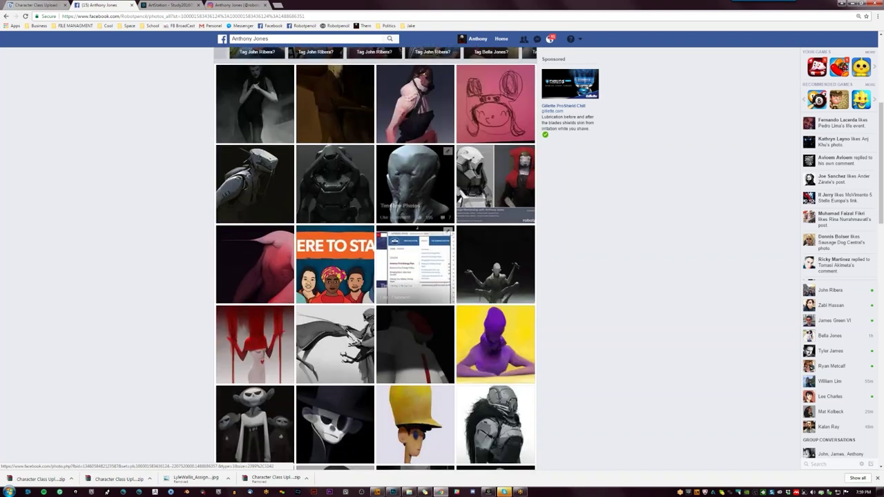
pyautogui.scroll(2, 390, 276)
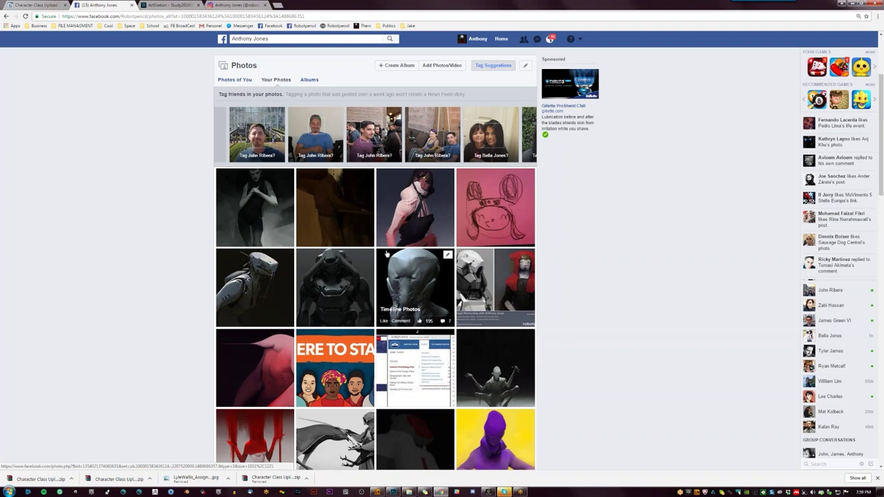
pyautogui.click(309, 81)
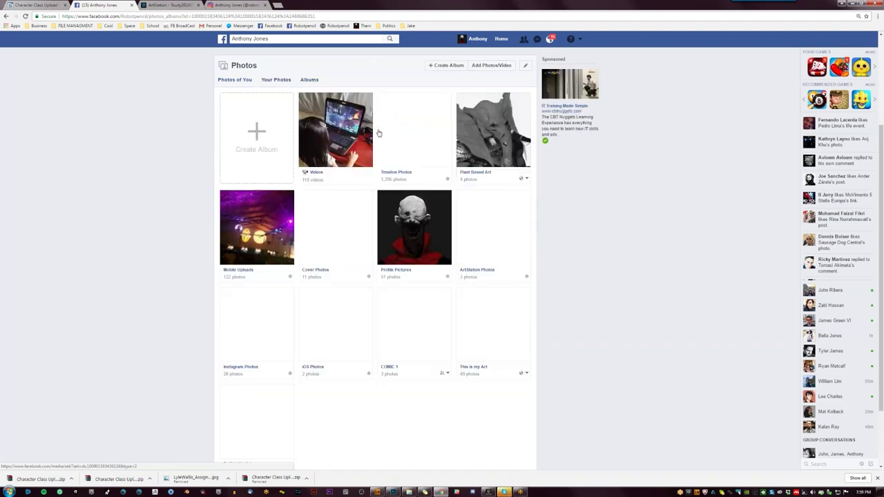
pyautogui.click(408, 136)
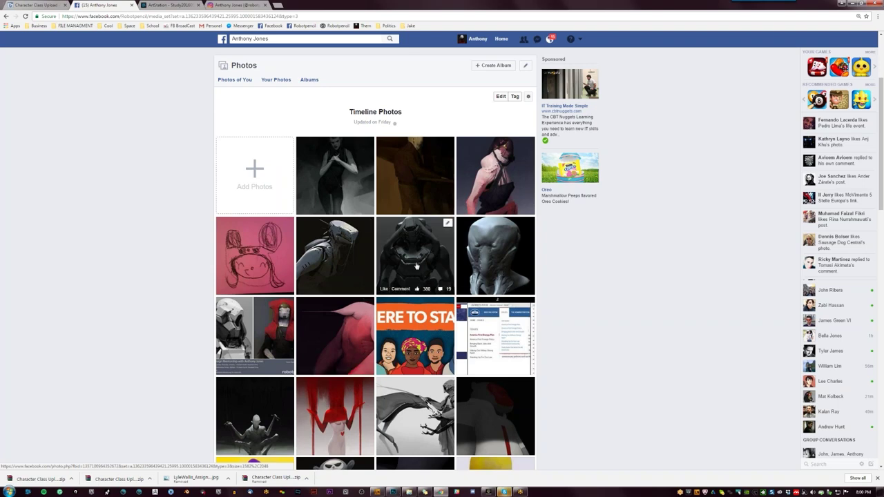
# Step: Browse the character art in the album, view the grey figure with smoke rising from its hand, and close it
pyautogui.scroll(-2, 415, 266)
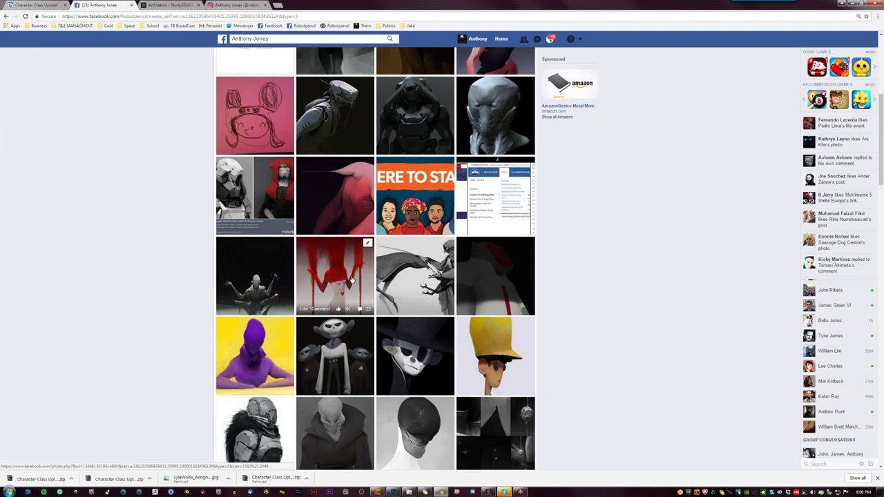
pyautogui.scroll(-1, 357, 274)
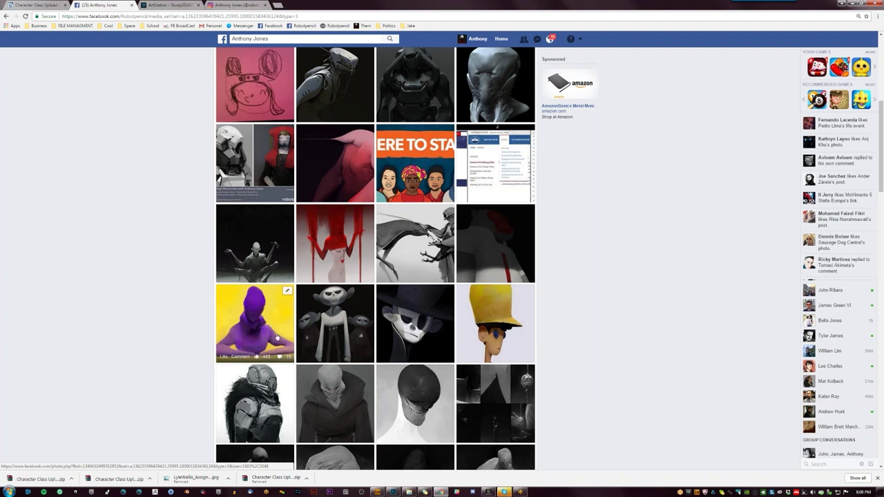
pyautogui.scroll(-1, 280, 337)
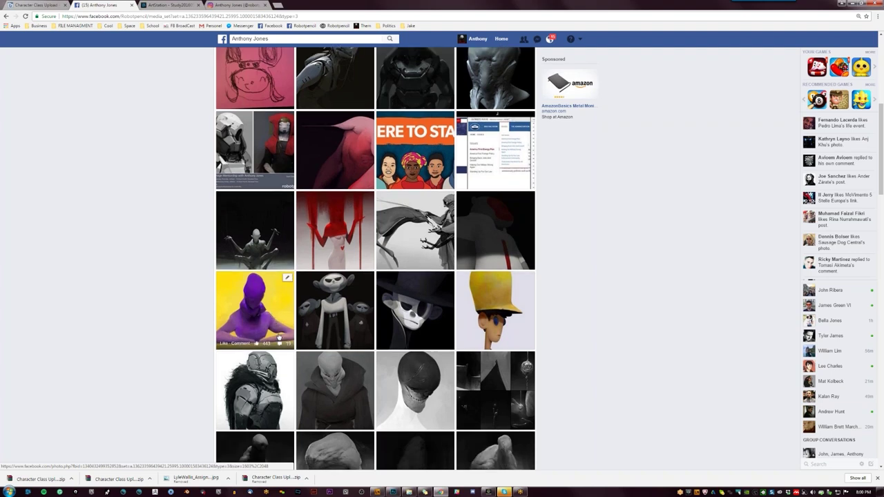
pyautogui.scroll(-1, 279, 337)
pyautogui.scroll(-3, 340, 314)
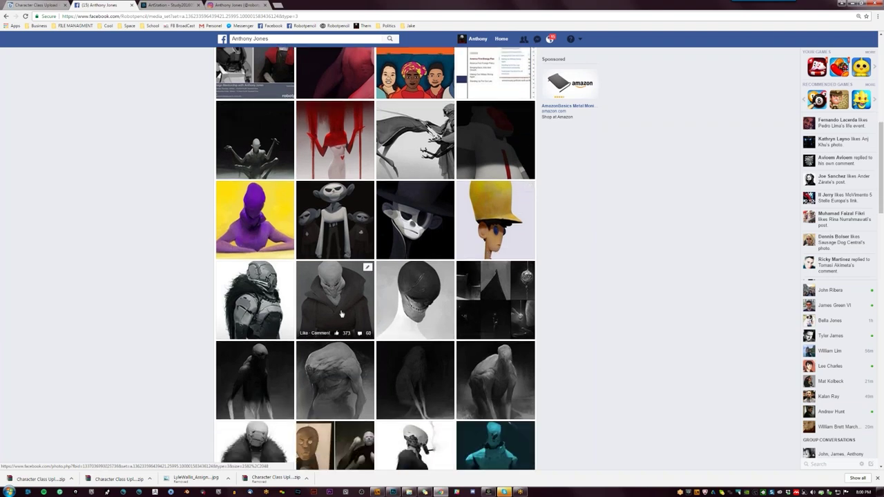
pyautogui.scroll(-3, 341, 314)
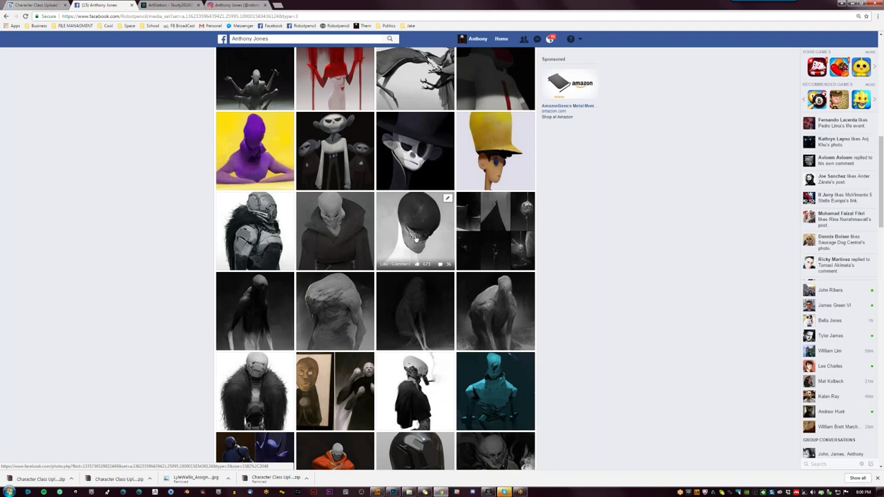
pyautogui.scroll(-1, 415, 239)
pyautogui.scroll(-1, 479, 227)
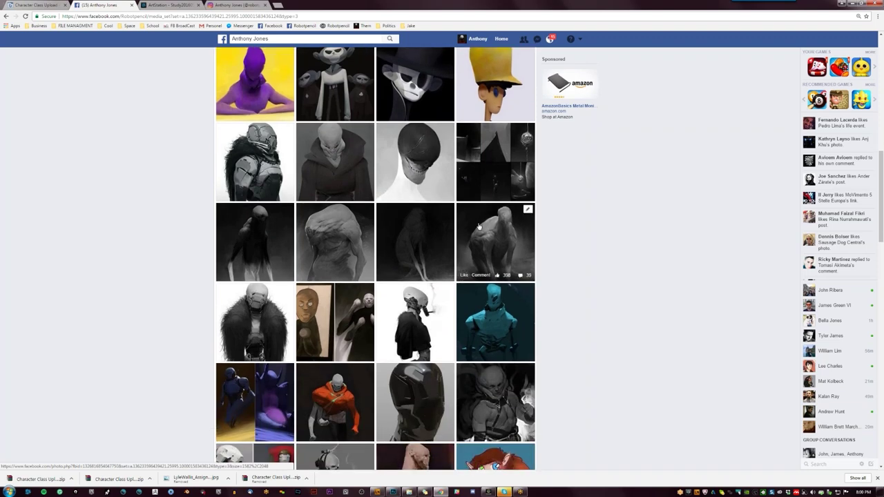
pyautogui.scroll(-5, 478, 226)
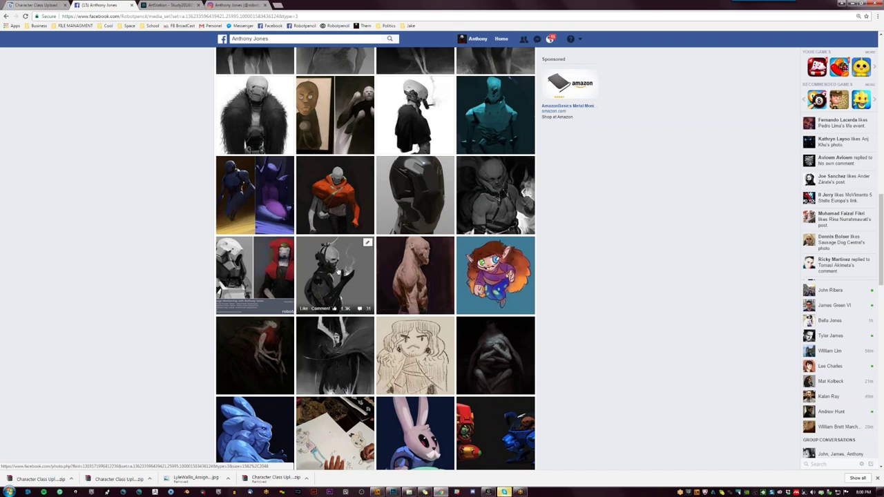
pyautogui.click(338, 273)
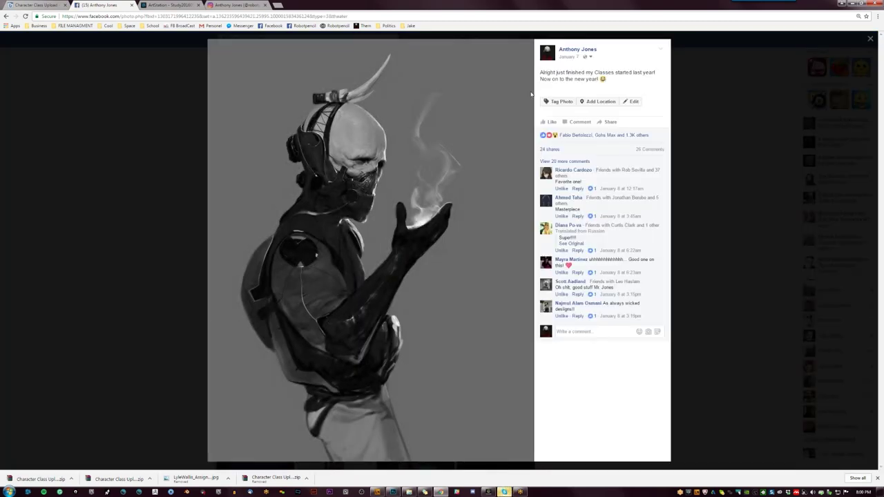
pyautogui.click(746, 122)
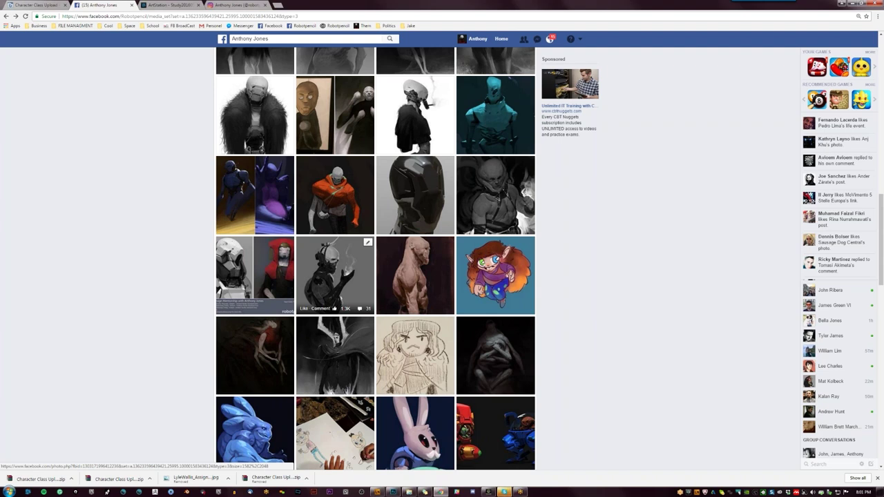
# Step: Browse older album artwork, viewing the dark painting of a pale seated figure with several limbs and closing it again
pyautogui.scroll(-1, 335, 274)
pyautogui.scroll(-1, 355, 264)
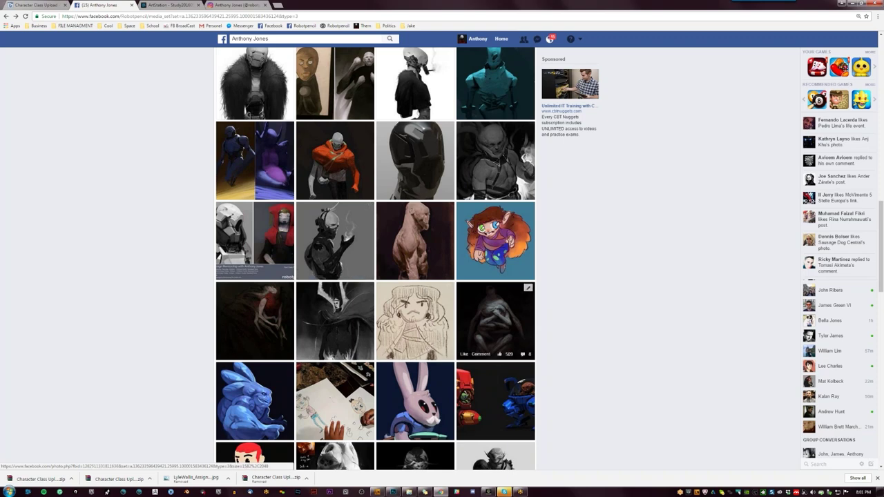
pyautogui.scroll(-5, 548, 299)
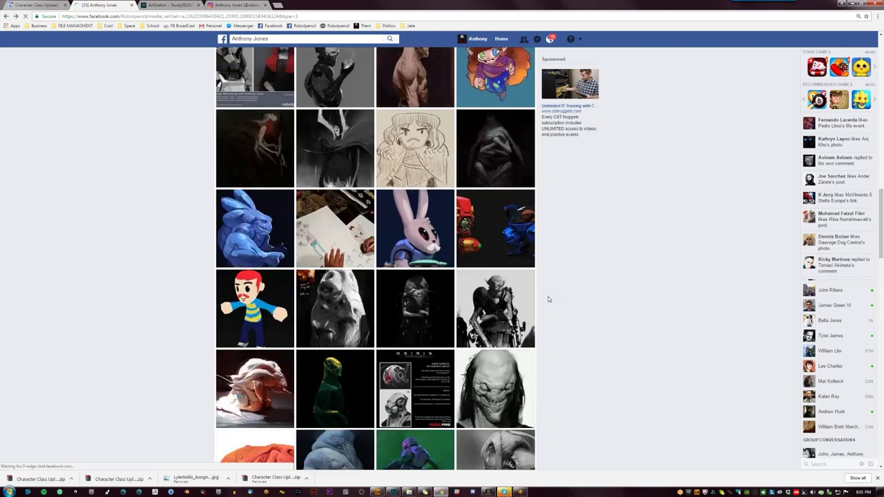
pyautogui.click(496, 145)
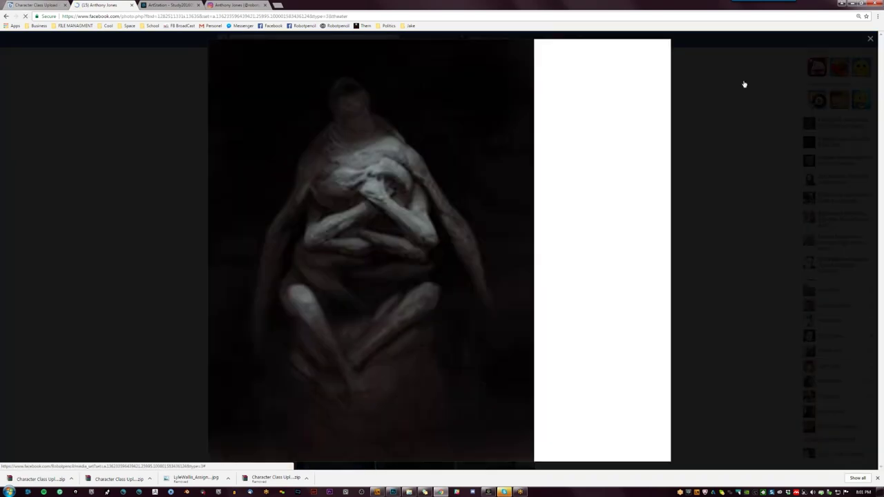
pyautogui.click(744, 85)
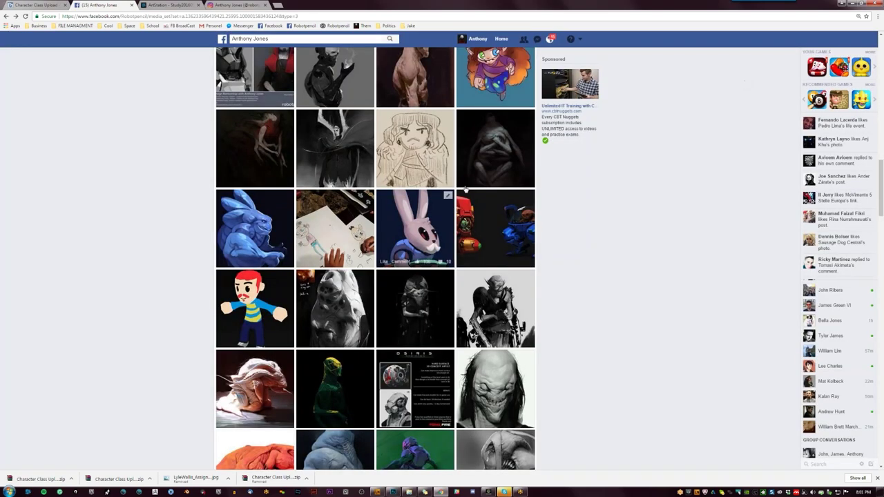
pyautogui.scroll(-3, 484, 169)
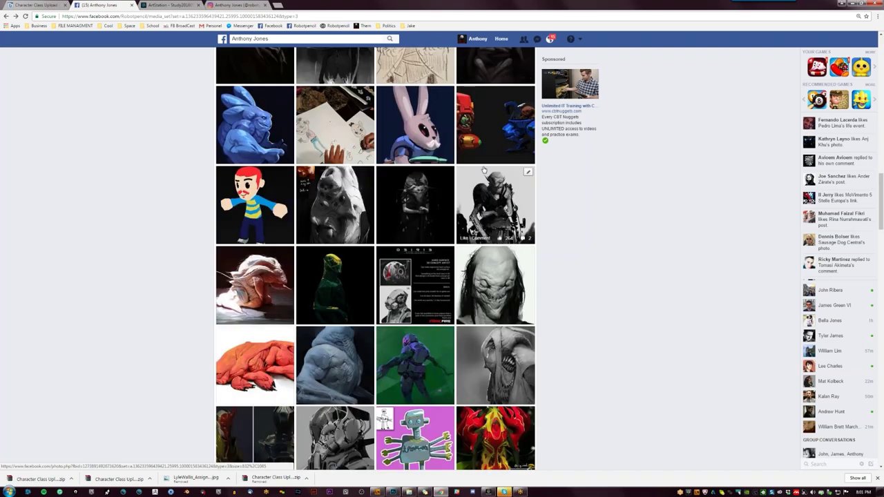
# Step: Browse further down the album, view the blue painting of the cloaked figure with a detached head, and close it
pyautogui.scroll(-3, 479, 199)
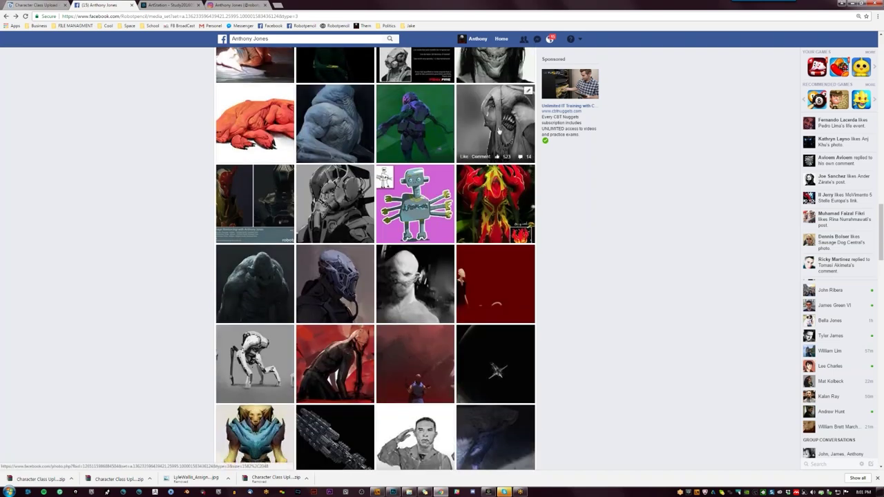
pyautogui.scroll(-1, 428, 214)
pyautogui.scroll(-6, 426, 217)
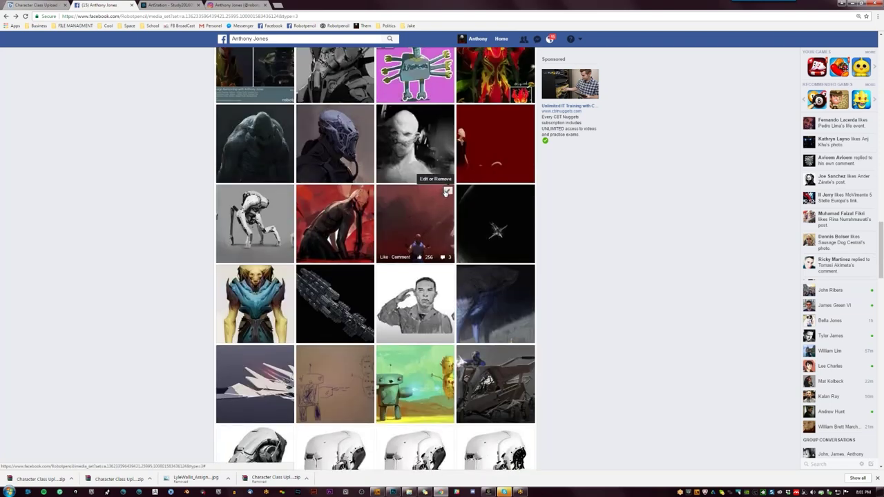
pyautogui.scroll(-3, 442, 188)
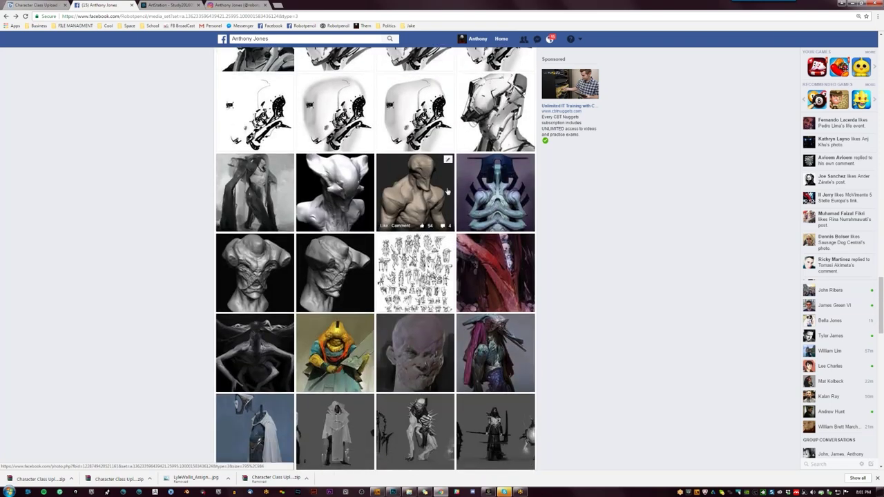
pyautogui.scroll(-1, 359, 187)
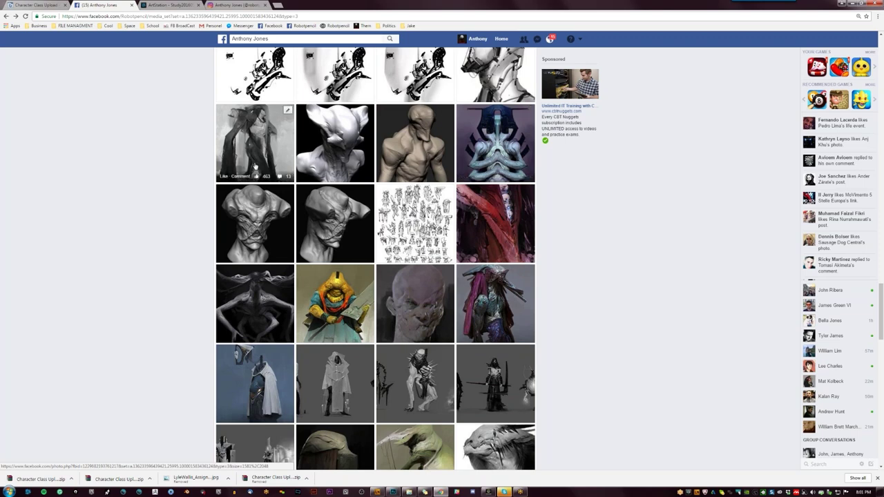
pyautogui.scroll(-3, 281, 143)
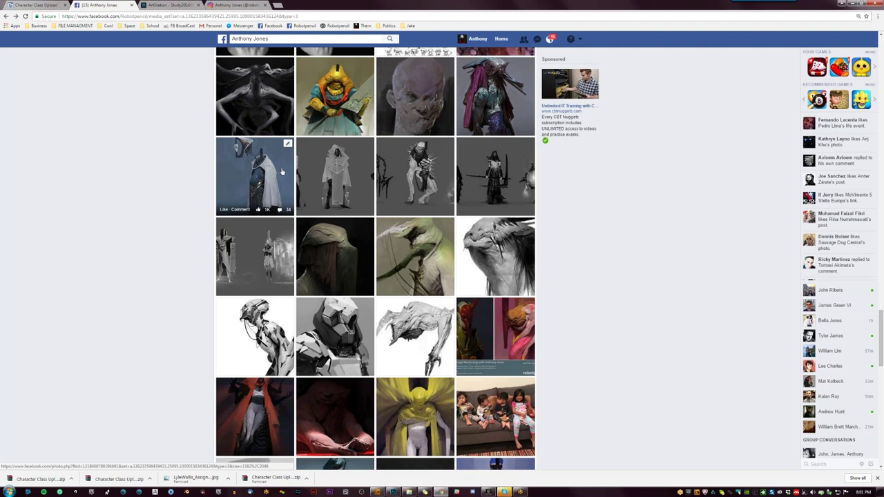
pyautogui.click(282, 171)
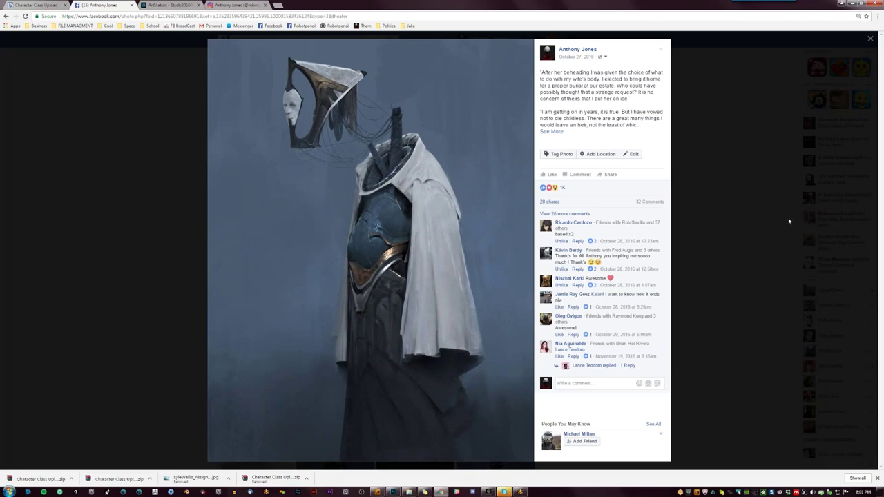
pyautogui.click(721, 228)
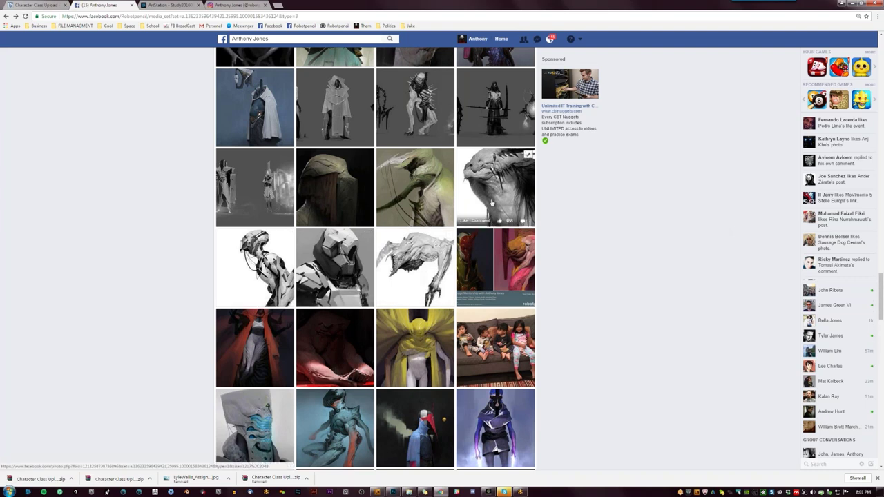
# Step: View the painting of the blue-cloaked figure with a red beak, close it, and return to the Photoshop canvas
pyautogui.scroll(-1, 442, 276)
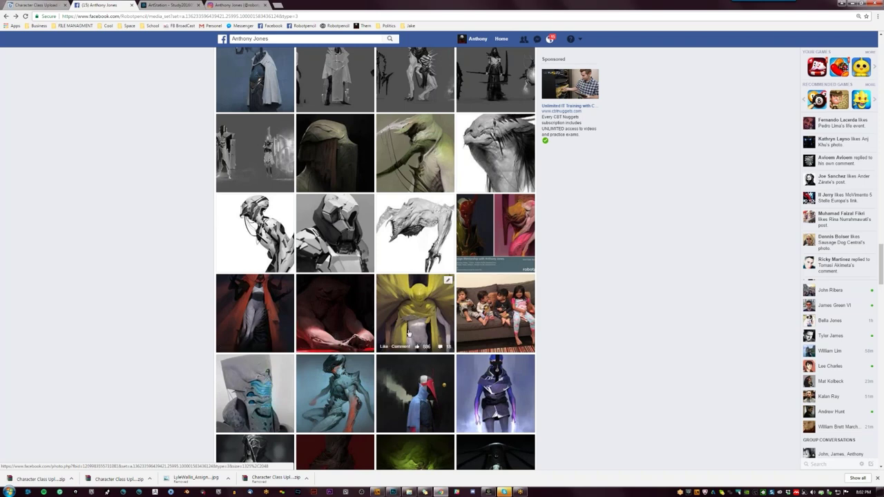
pyautogui.scroll(-3, 409, 333)
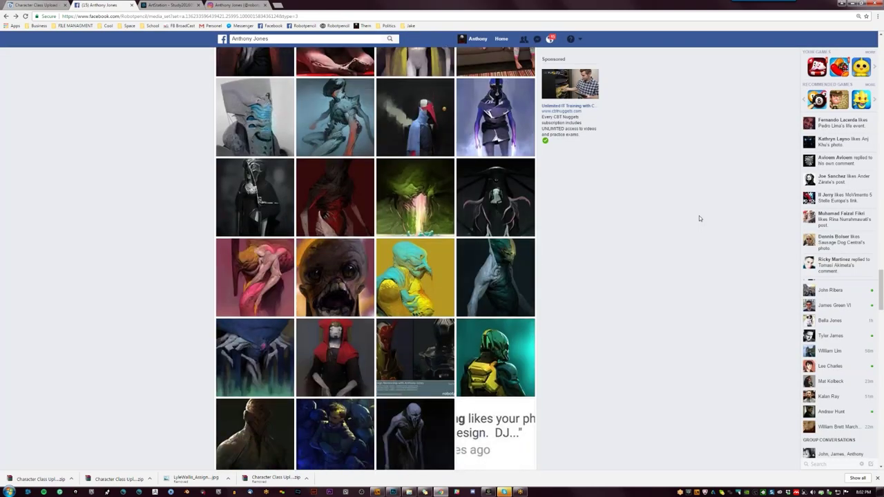
pyautogui.click(414, 290)
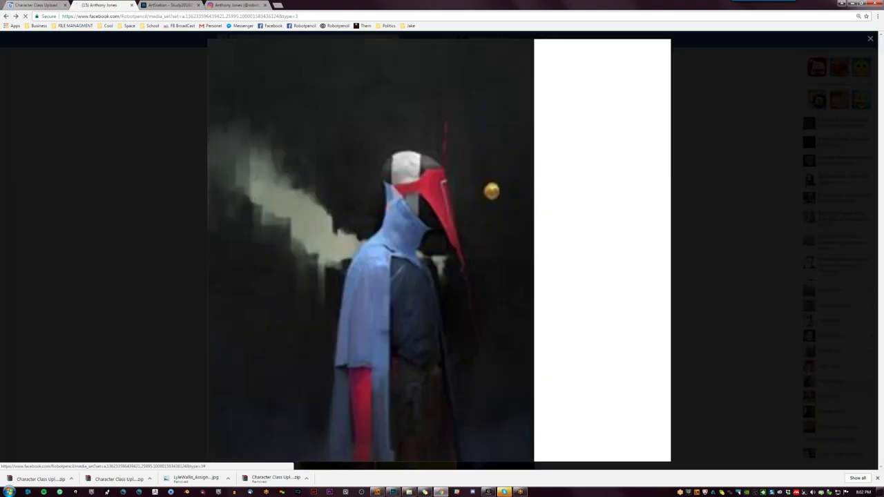
pyautogui.click(698, 137)
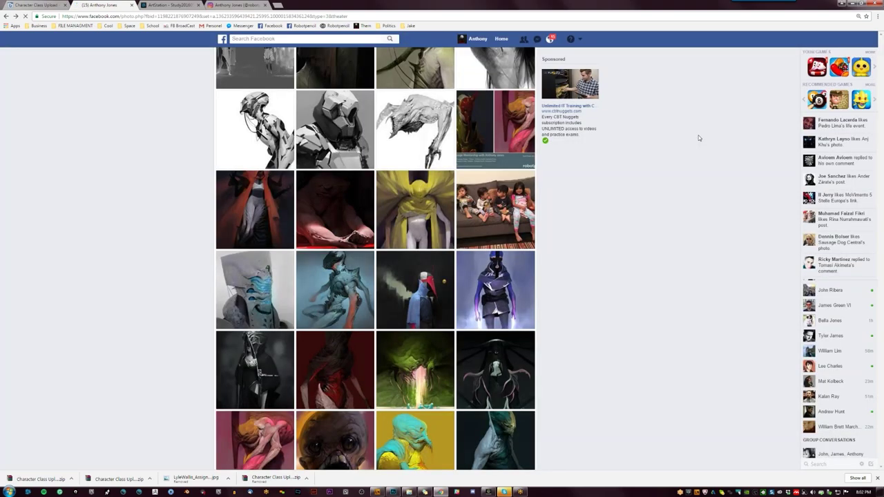
pyautogui.click(849, 3)
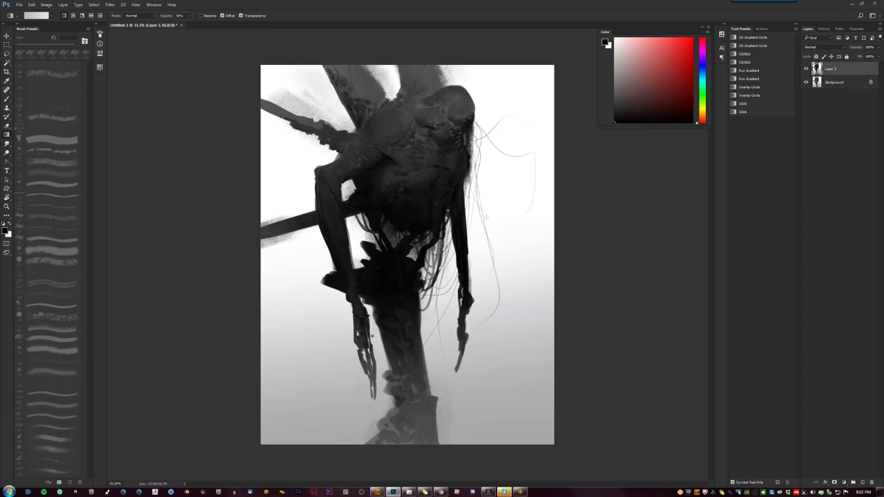
pyautogui.keyDown('alt'); pyautogui.click(423, 134); pyautogui.keyUp('alt')
pyautogui.moveTo(423, 173); pyautogui.dragTo(408, 180)
pyautogui.hotkey('ctrl', 'z')
# Step: Switch to the Brush tool, reduce its size, and sample dark tones from the creature's torso and the column top
pyautogui.press('b')
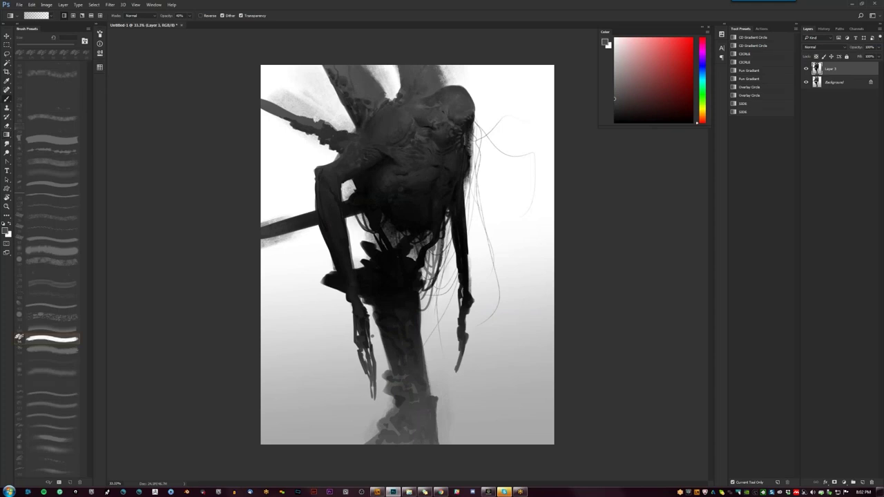
pyautogui.press('[')
pyautogui.press('[')
pyautogui.press('[')
pyautogui.press('[')
pyautogui.press('[')
pyautogui.press('[')
pyautogui.press('[')
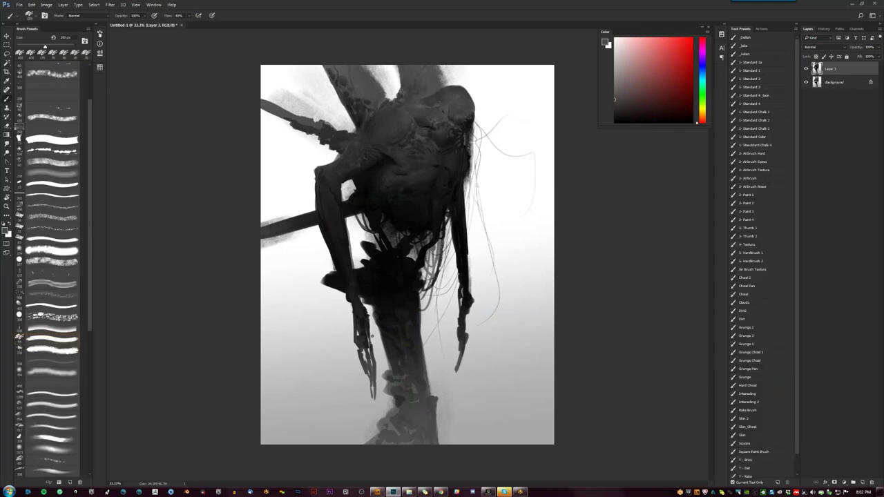
pyautogui.press('[')
pyautogui.press('[')
pyautogui.press('[')
pyautogui.keyDown('alt'); pyautogui.click(419, 201); pyautogui.keyUp('alt')
pyautogui.keyDown('alt'); pyautogui.click(380, 250); pyautogui.keyUp('alt')
# Step: Enlarge the textured brush and paint soft grey haze around the column's base and the lower background beside it
pyautogui.press(']')
pyautogui.press(']')
pyautogui.press(']')
pyautogui.press(']')
pyautogui.press(']')
pyautogui.press(']')
pyautogui.press(']')
pyautogui.press(']')
pyautogui.press(']')
pyautogui.press(']')
pyautogui.press(']')
pyautogui.press(']')
pyautogui.press(']')
pyautogui.press(']')
pyautogui.press(']')
pyautogui.moveTo(377, 387); pyautogui.dragTo(362, 428)
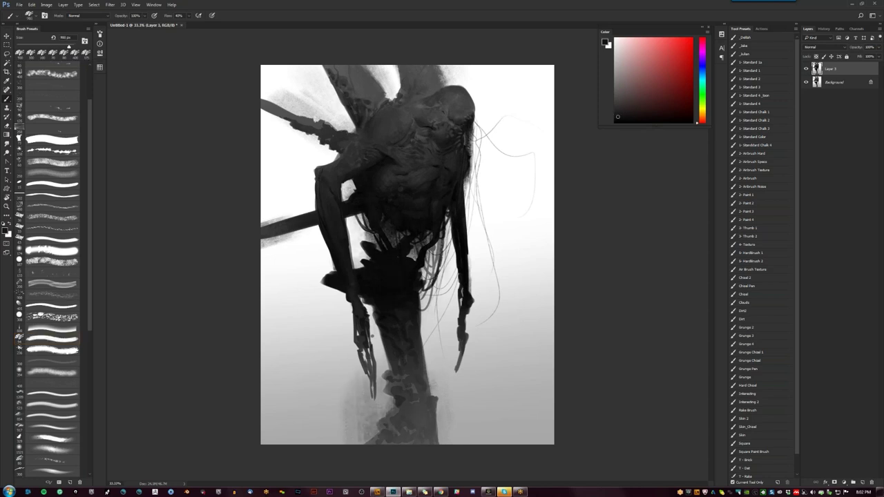
pyautogui.moveTo(294, 401)
pyautogui.mouseDown()
pyautogui.moveTo(318, 428)
pyautogui.moveTo(294, 338)
pyautogui.mouseUp()
pyautogui.keyDown('alt'); pyautogui.click(311, 415); pyautogui.keyUp('alt')
pyautogui.moveTo(373, 414); pyautogui.dragTo(414, 425)
# Step: Soften the upper and lower wings with a near-white sampled from the background, then check the painting mirrored and restore its orientation
pyautogui.keyDown('alt'); pyautogui.click(303, 118); pyautogui.keyUp('alt')
pyautogui.moveTo(331, 80); pyautogui.dragTo(449, 83)
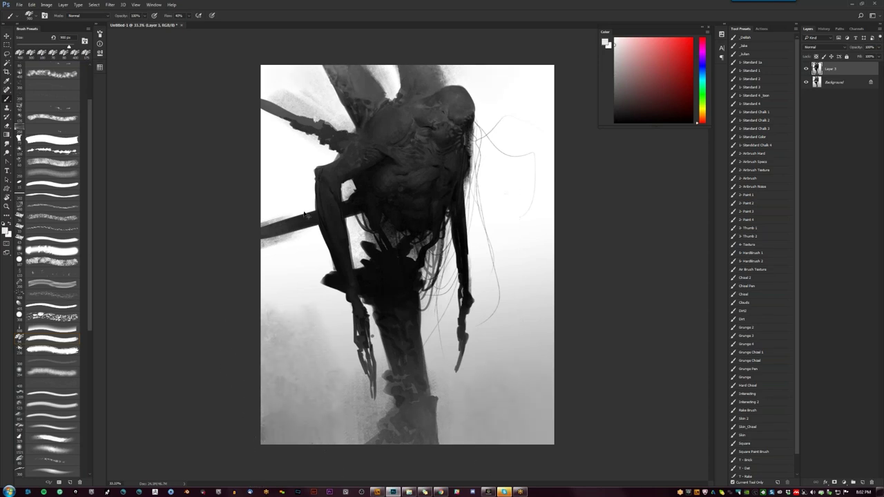
pyautogui.moveTo(307, 225); pyautogui.dragTo(266, 238)
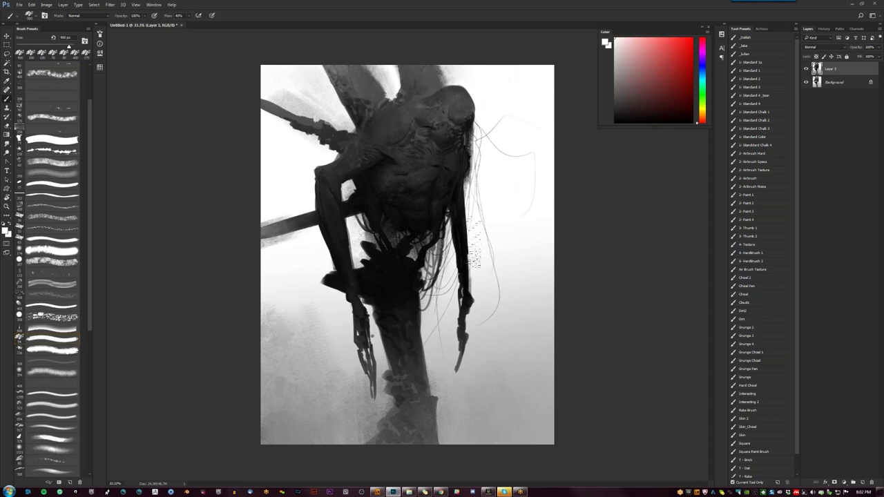
pyautogui.hotkey('ctrl', 'shift', 'h')
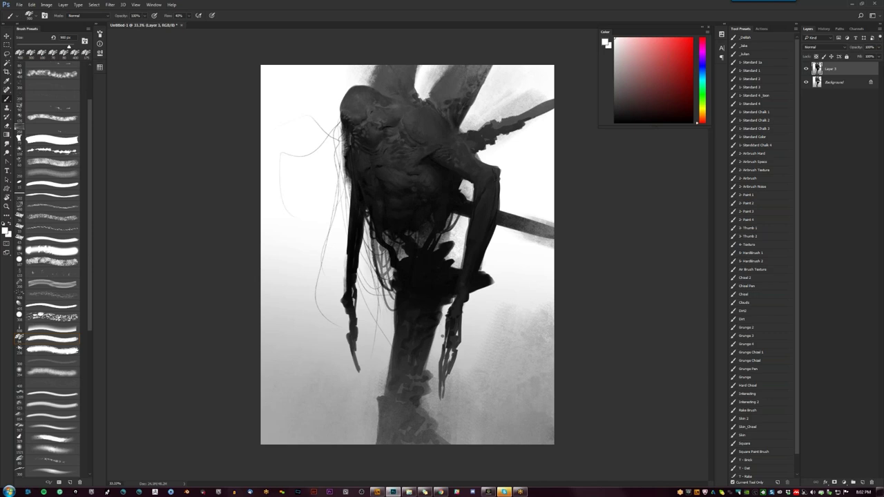
pyautogui.press('h')
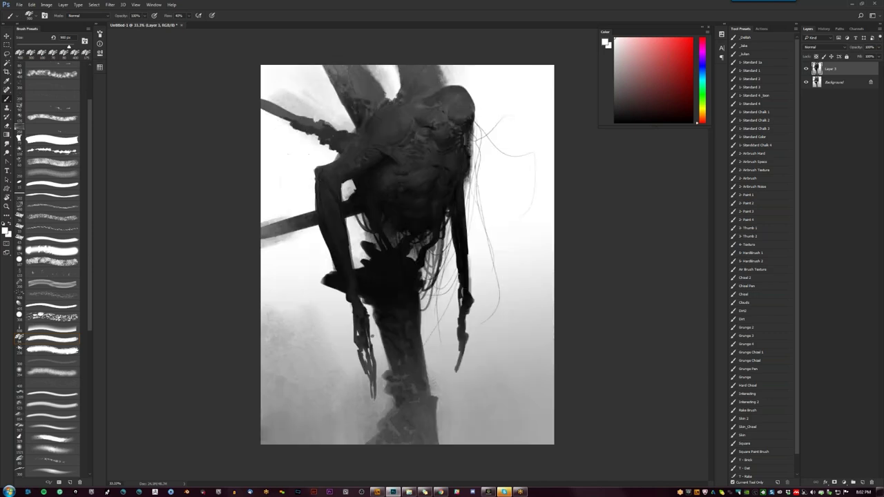
# Step: Darken the lower background with an upward gradient in a dark grey sampled from the column, undoing the trial gradients
pyautogui.press('g')
pyautogui.press('d')
pyautogui.moveTo(520, 424); pyautogui.dragTo(519, 297)
pyautogui.hotkey('ctrl', 'z')
pyautogui.keyDown('alt'); pyautogui.click(512, 433); pyautogui.keyUp('alt')
pyautogui.keyDown('alt'); pyautogui.click(420, 422); pyautogui.keyUp('alt')
pyautogui.moveTo(535, 448); pyautogui.dragTo(482, 319)
pyautogui.hotkey('ctrl', 'z')
pyautogui.hotkey('ctrl', 'z')
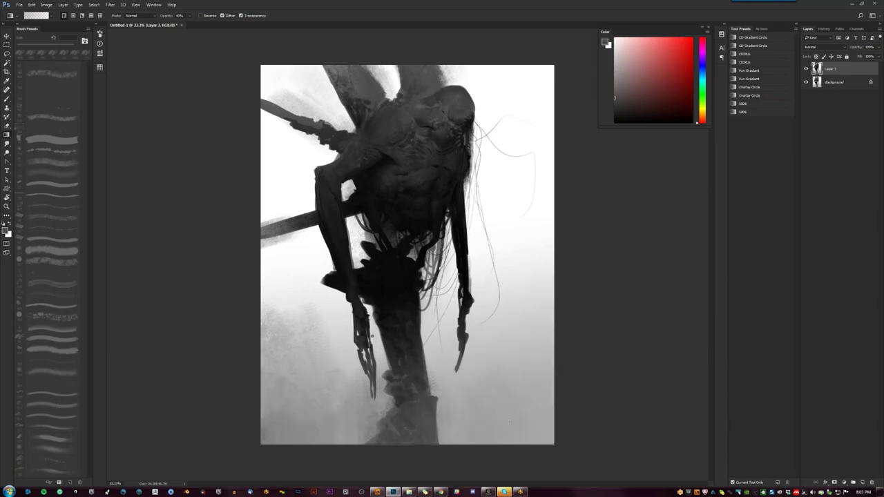
pyautogui.moveTo(518, 443); pyautogui.dragTo(479, 258)
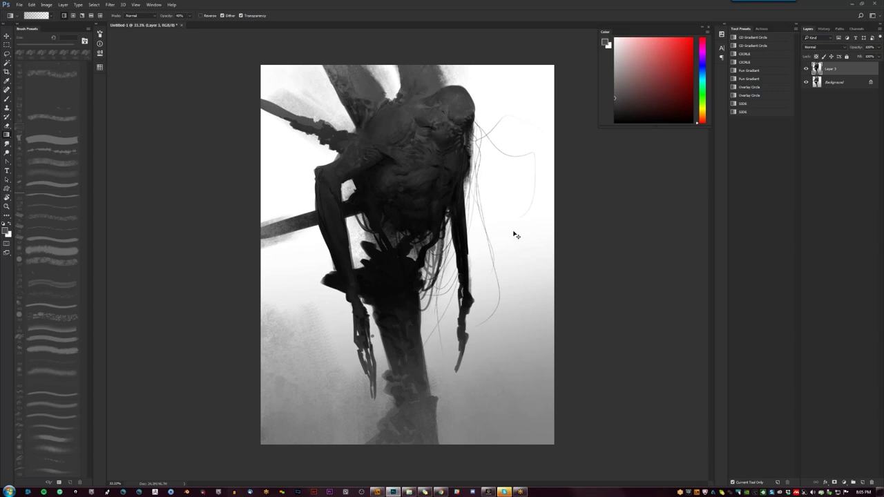
# Step: Save the painting as the Photoshop file 144.psd in the New folder of AJ Artworks
pyautogui.hotkey('ctrl', 's')
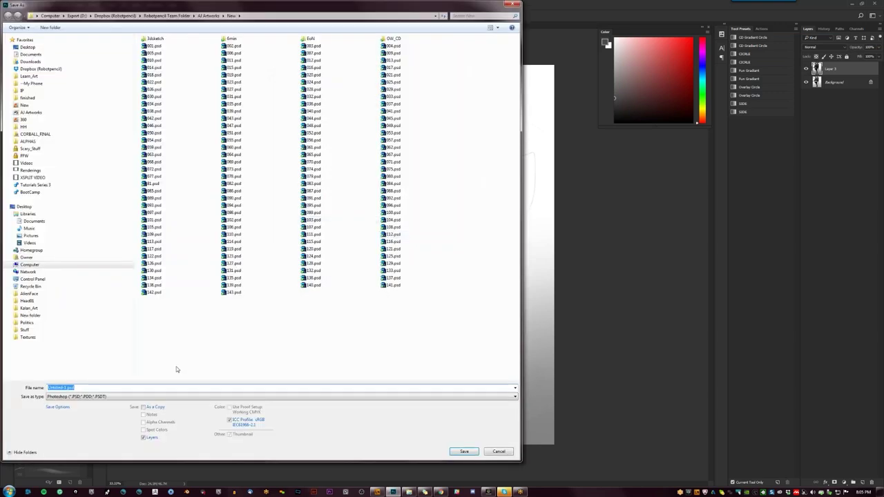
pyautogui.write('144')
pyautogui.click(476, 452)
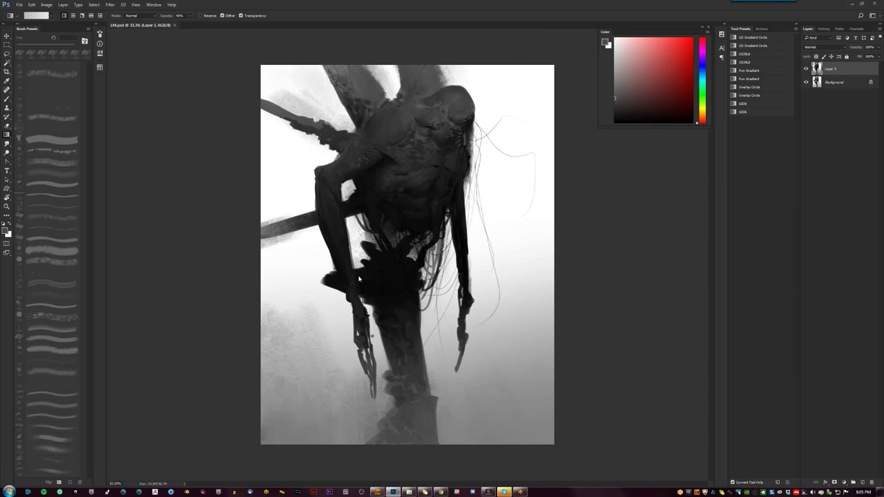
# Step: Save a JPEG copy as 144.jpg at Maximum quality with the Baseline ("Standard") format option
pyautogui.hotkey('ctrl', 'shift', 's')
pyautogui.click(113, 397)
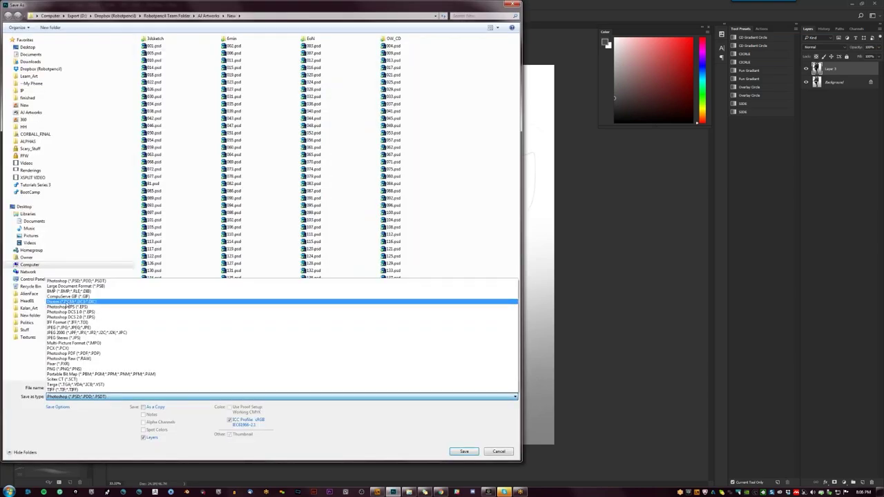
pyautogui.click(436, 329)
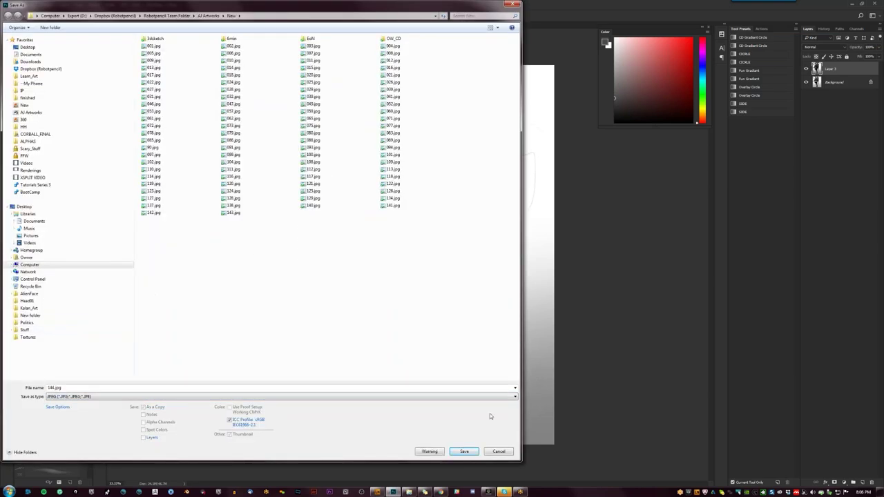
pyautogui.click(476, 452)
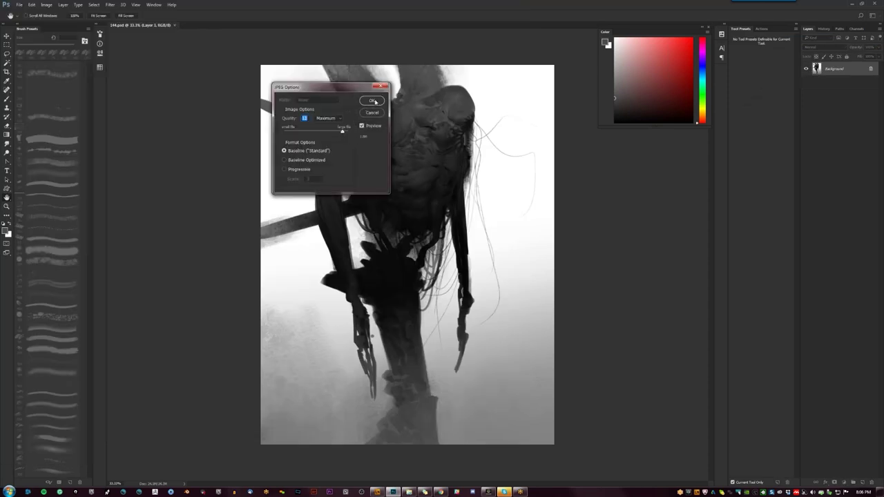
pyautogui.click(372, 101)
pyautogui.press('f')
pyautogui.press('f')
pyautogui.press('f')
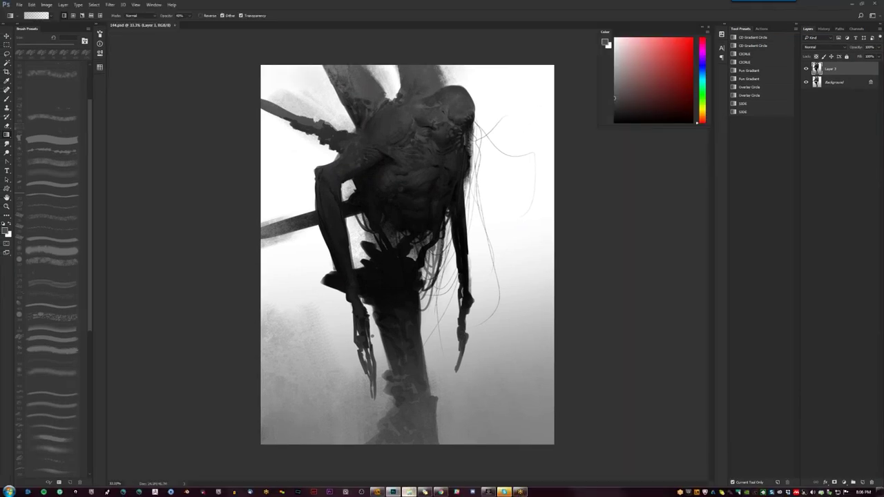
# Step: Switch to Windows Explorer and open the A folder inside the Old folder of AJ Artworks
pyautogui.click(409, 492)
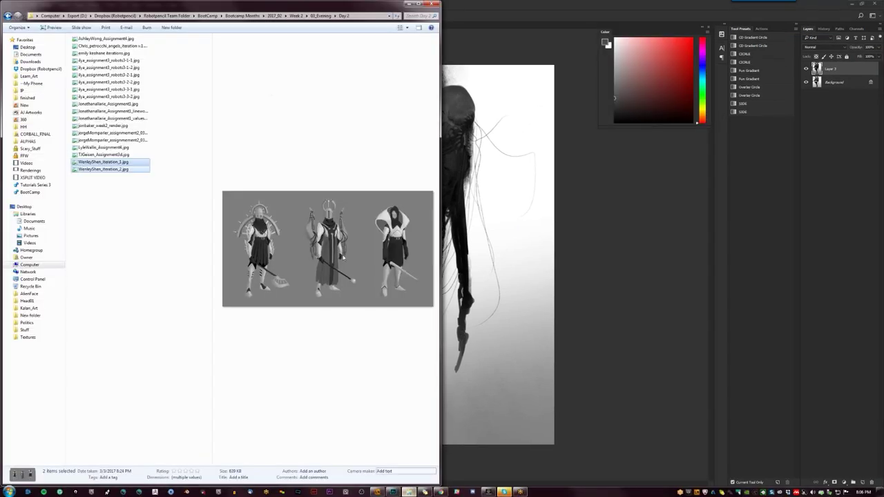
pyautogui.click(25, 104)
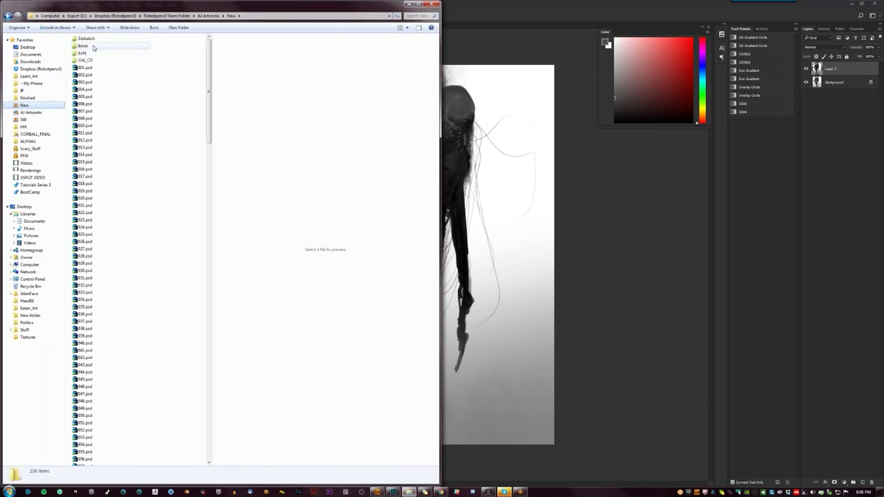
pyautogui.click(31, 112)
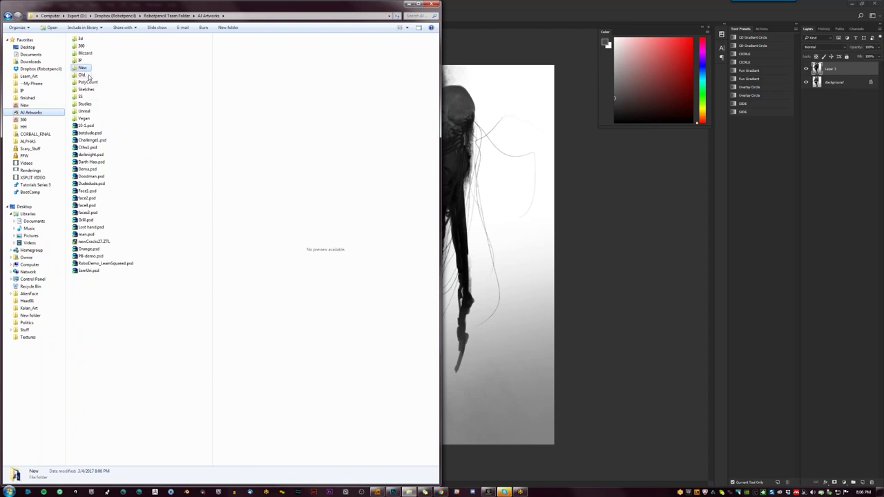
pyautogui.doubleClick(83, 75)
pyautogui.click(90, 69)
pyautogui.doubleClick(90, 69)
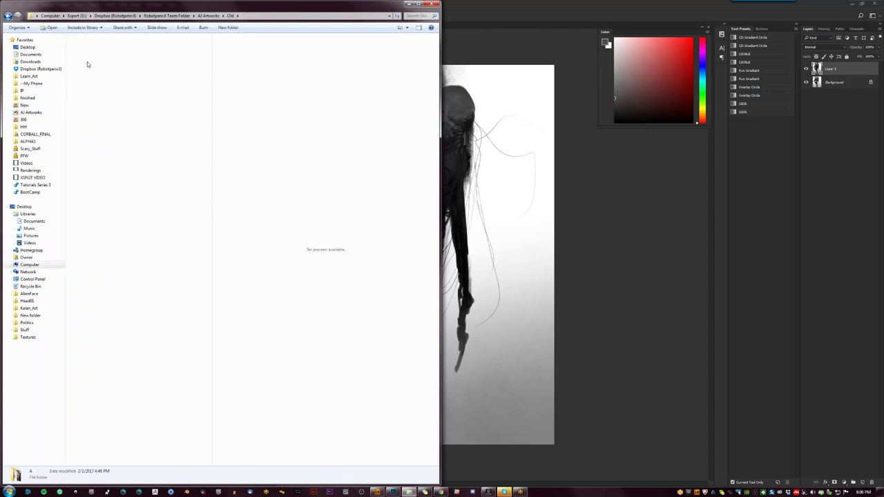
pyautogui.click(90, 70)
# Step: Look through the older artwork thumbnails and preview A (167).jpg, A (40).jpg and A (39).jpg
pyautogui.scroll(-20, 181, 450)
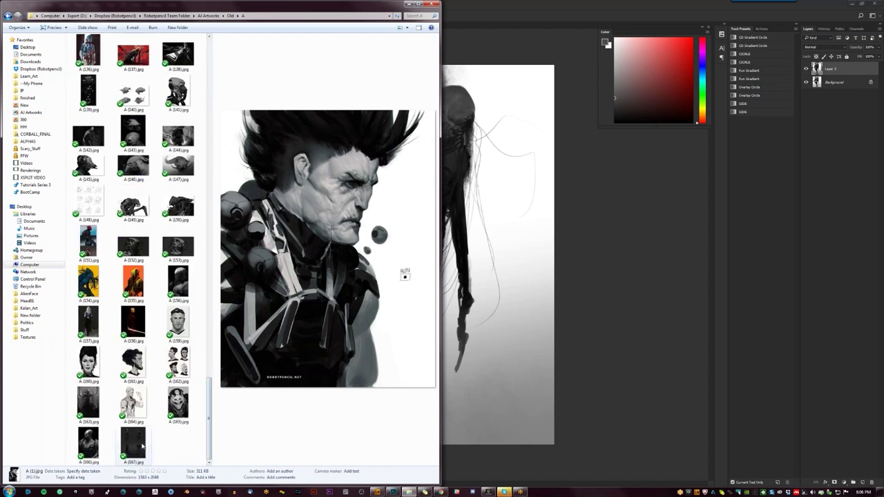
pyautogui.click(143, 448)
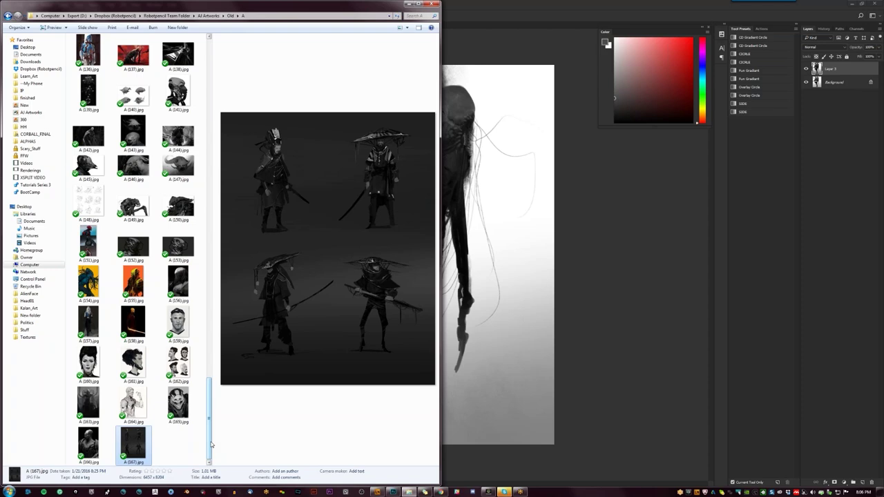
pyautogui.moveTo(211, 444); pyautogui.dragTo(246, 177)
pyautogui.click(88, 193)
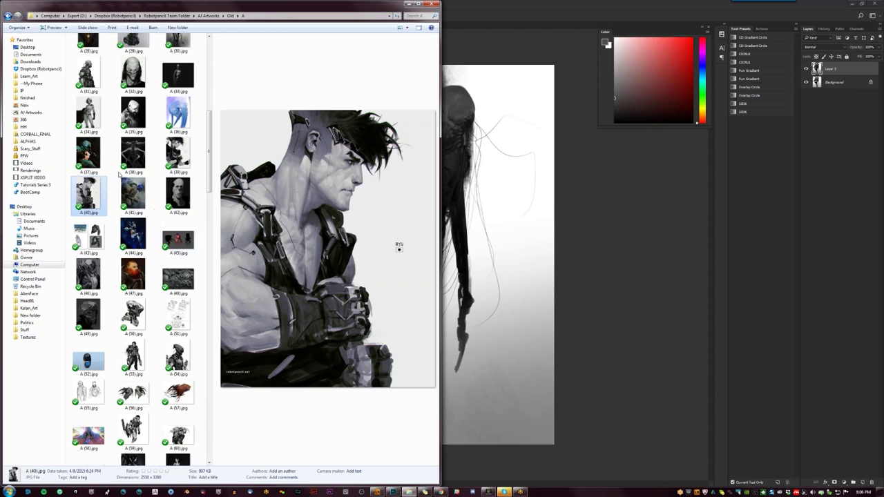
pyautogui.click(174, 158)
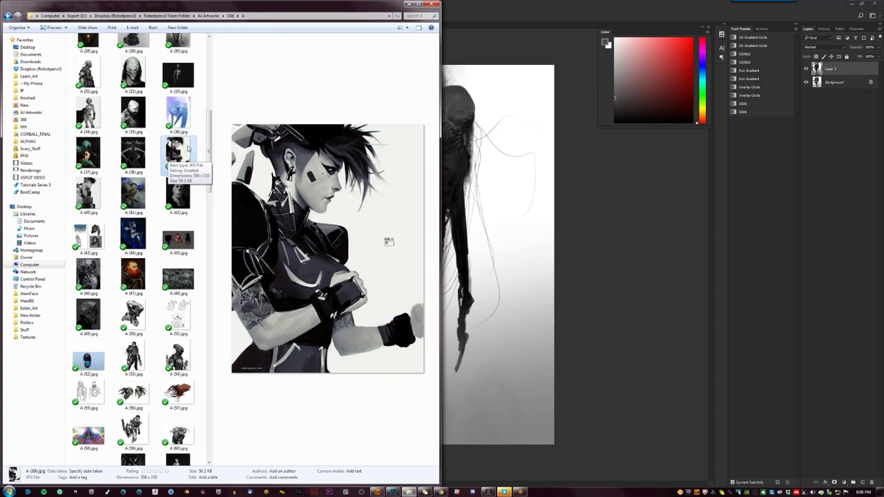
# Step: Return to Photoshop and save the painting as a JPEG over 144.jpg at Maximum quality with the Baseline ("Standard") option
pyautogui.click(434, 4)
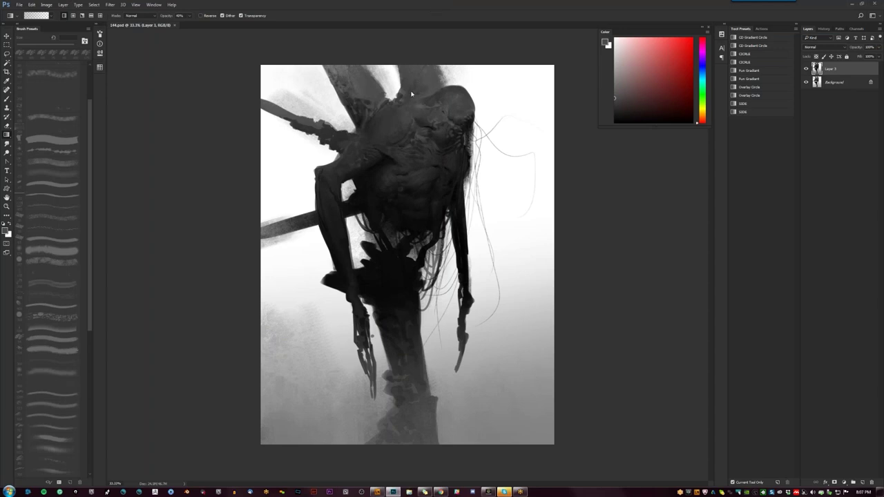
pyautogui.hotkey('ctrl', 'shift', 's')
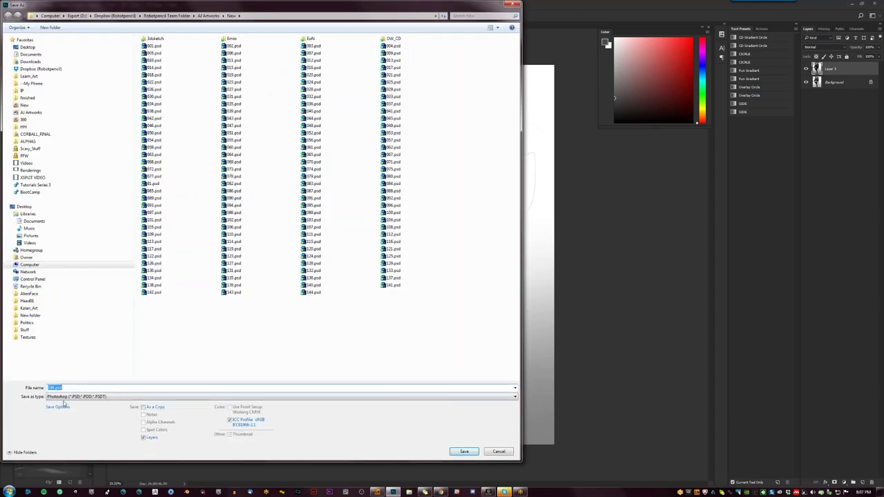
pyautogui.click(76, 397)
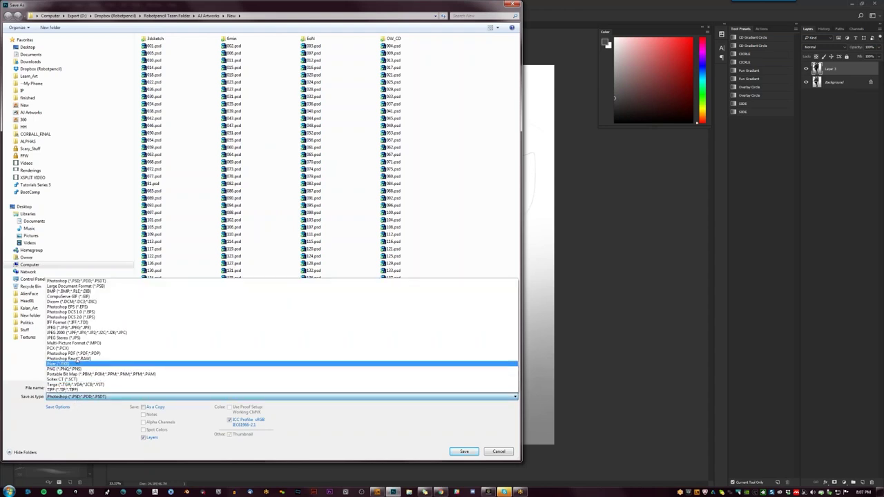
pyautogui.click(82, 329)
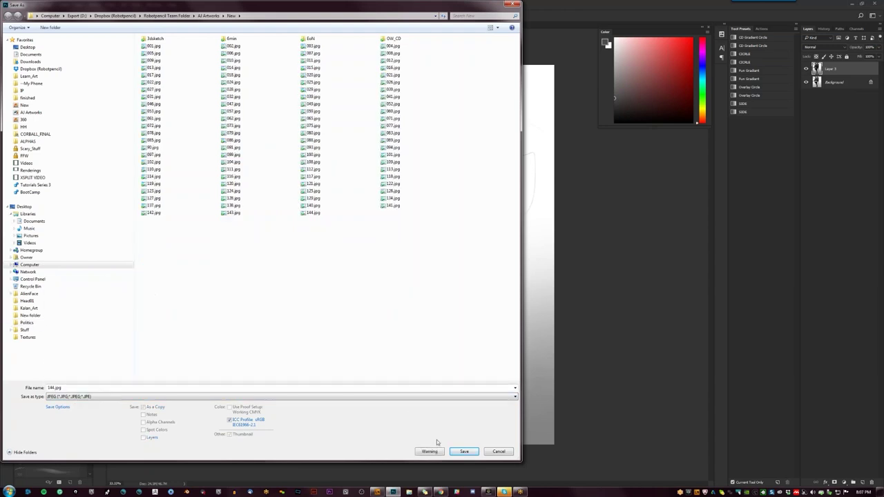
pyautogui.click(462, 452)
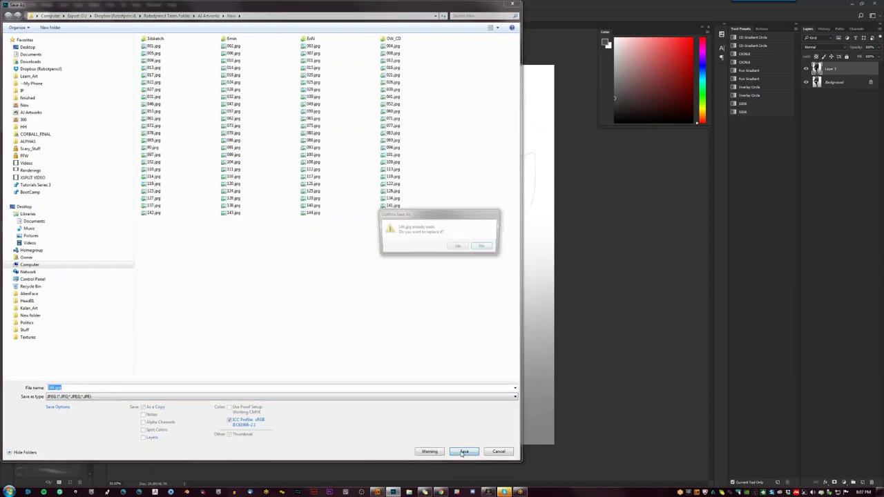
pyautogui.click(458, 248)
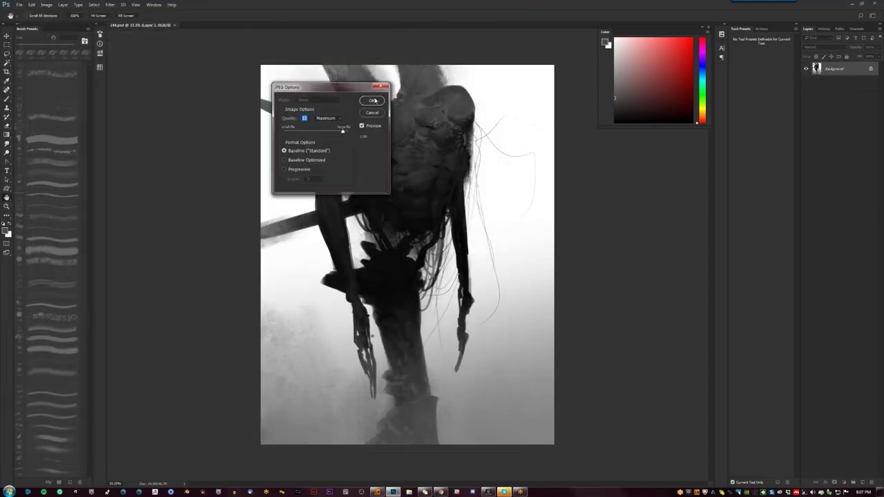
pyautogui.click(373, 100)
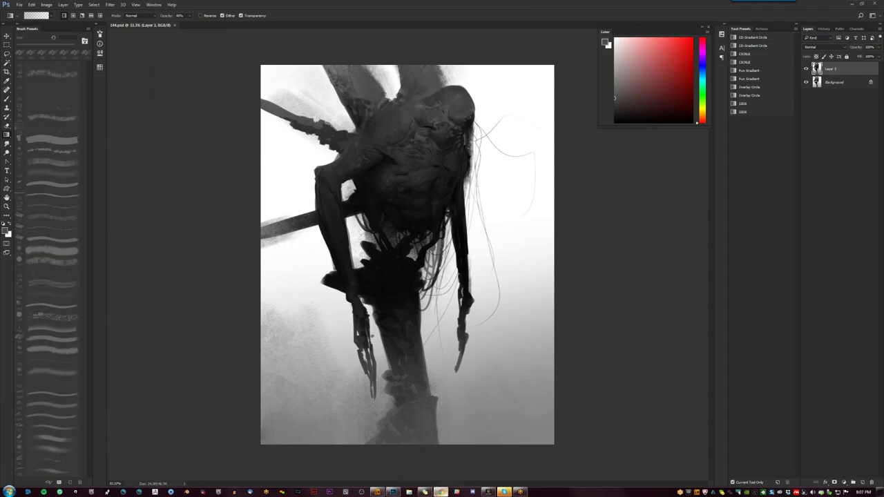
# Step: Switch to Chrome, search for the artist's name plus "super mario brothers", and open the Huffington Post and Enpundit results in separate tabs
pyautogui.click(440, 492)
pyautogui.click(278, 5)
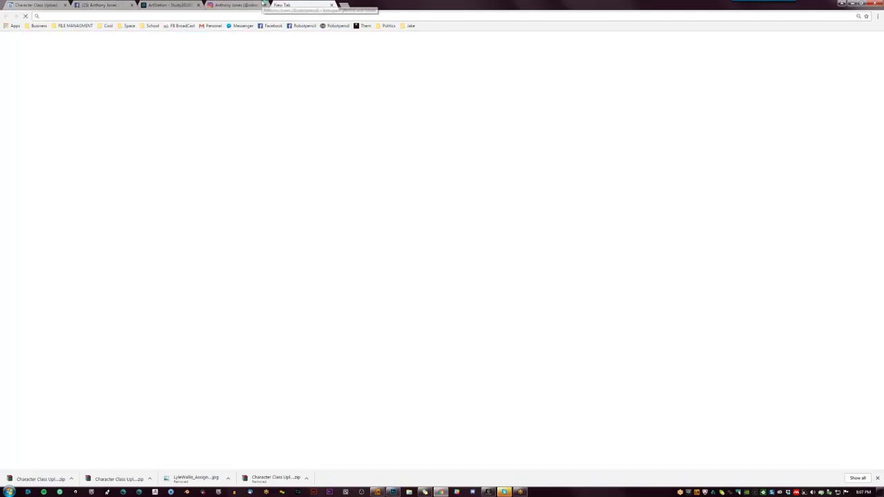
pyautogui.write('anthony jones super ma')
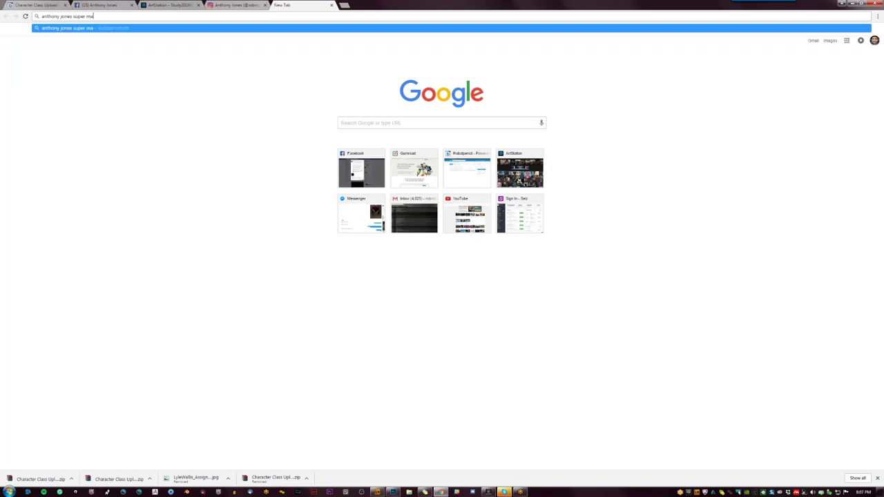
pyautogui.write('rio brothers')
pyautogui.press('Return')
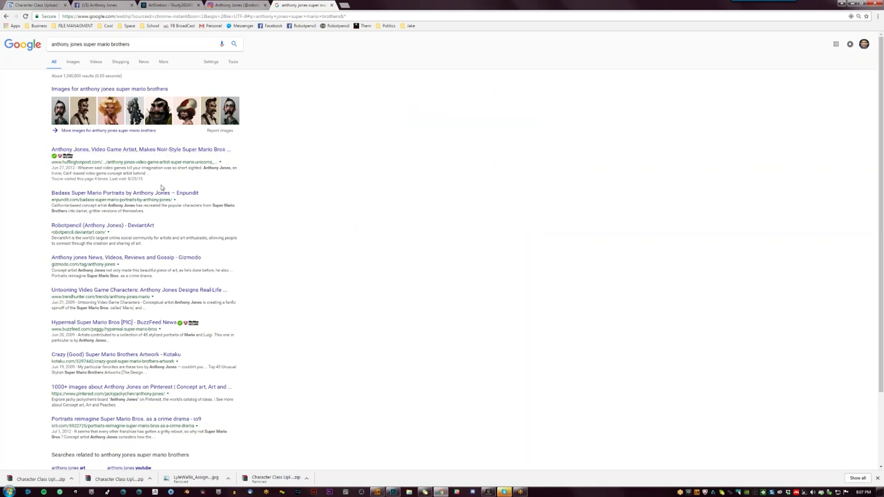
pyautogui.middleClick(170, 152)
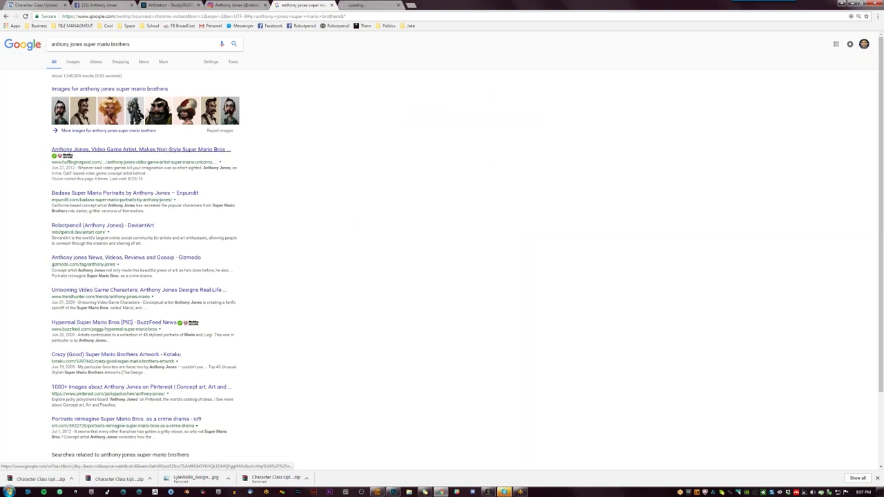
pyautogui.middleClick(153, 196)
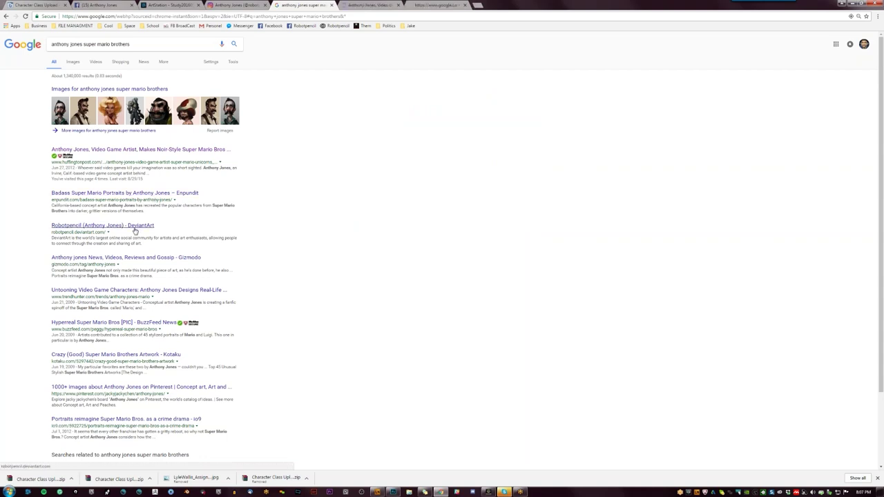
# Step: Look through the Huffington Post article on the noir-style Super Mario Bros. art and open its Reddit user link
pyautogui.click(373, 5)
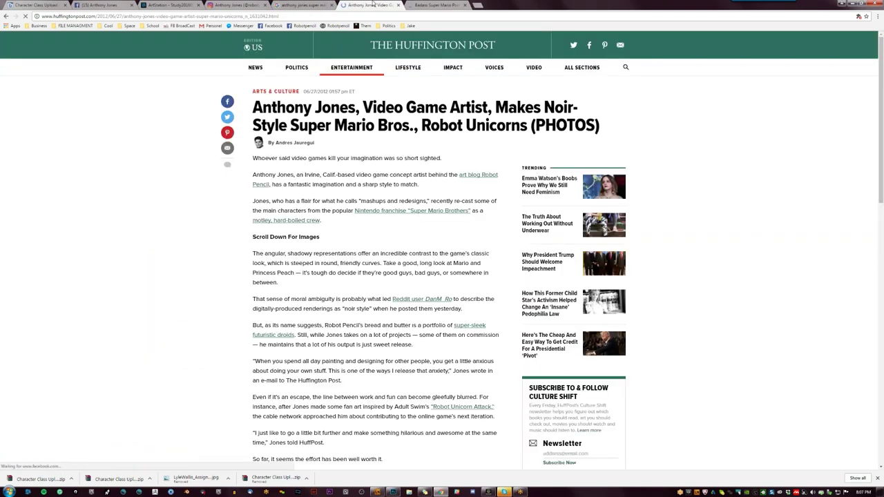
pyautogui.scroll(-3, 359, 181)
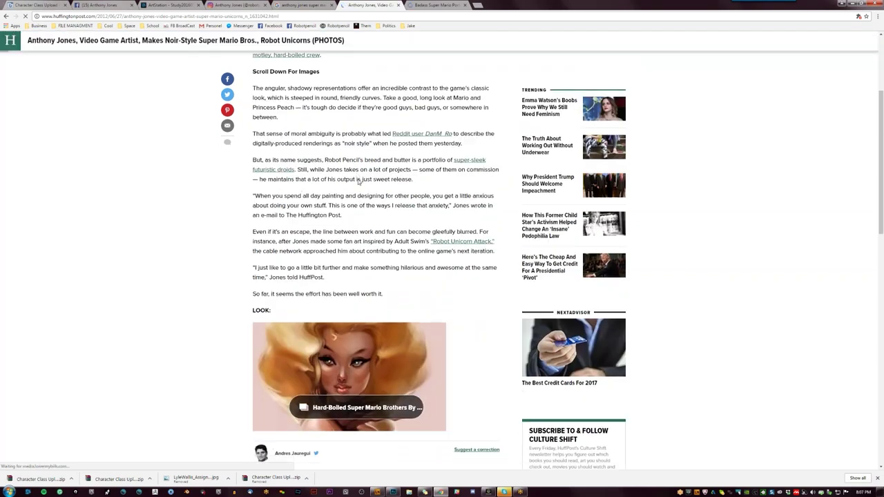
pyautogui.scroll(-3, 358, 181)
pyautogui.scroll(3, 358, 181)
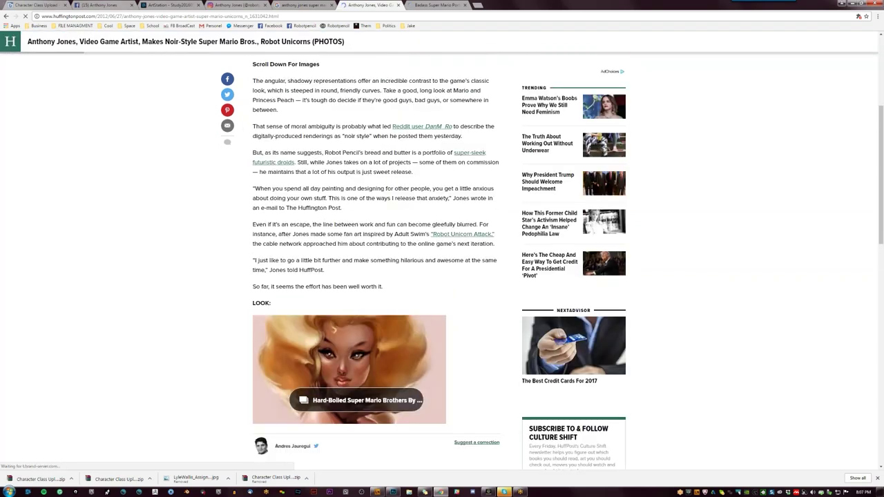
pyautogui.scroll(3, 359, 181)
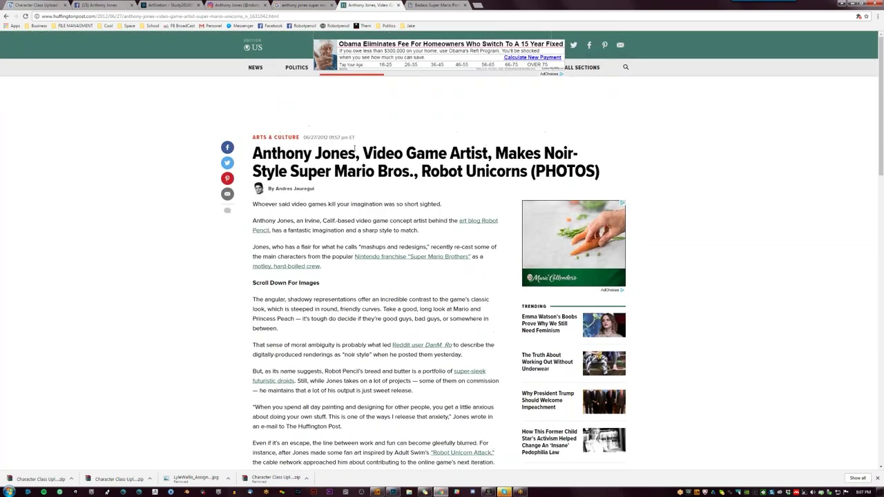
pyautogui.scroll(-1, 355, 148)
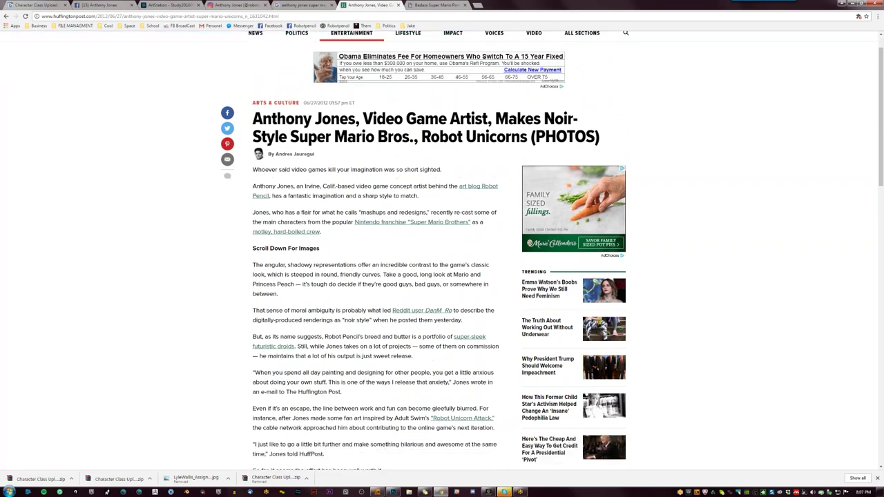
pyautogui.scroll(-1, 462, 201)
pyautogui.scroll(1, 462, 201)
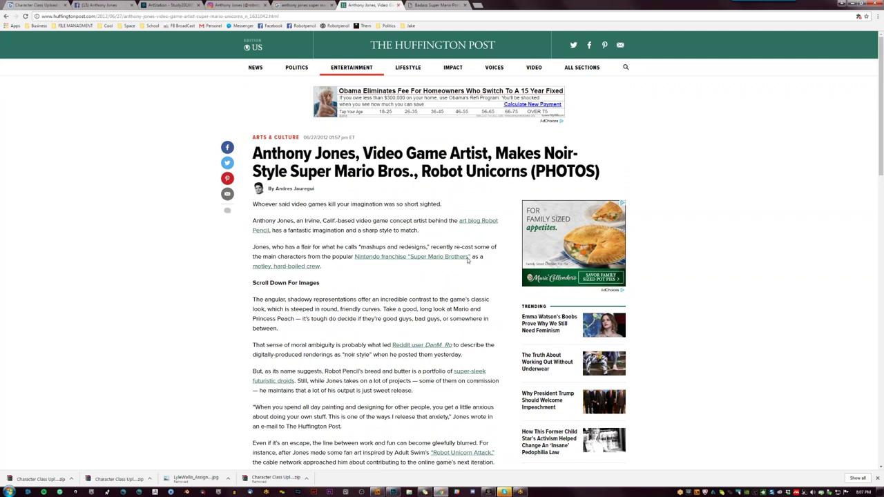
pyautogui.click(420, 344)
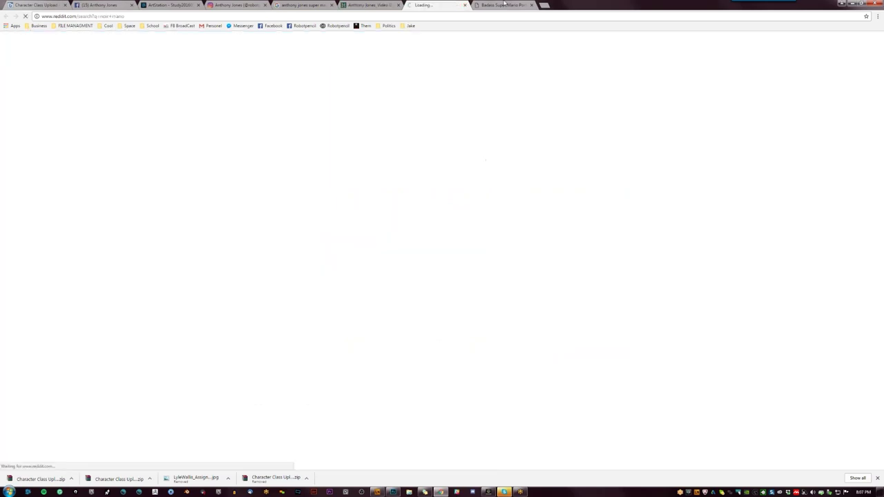
# Step: View the Mario portrait in the Enpundit article, close the Enpundit and Huffington Post pages, and return to the Google results
pyautogui.click(503, 5)
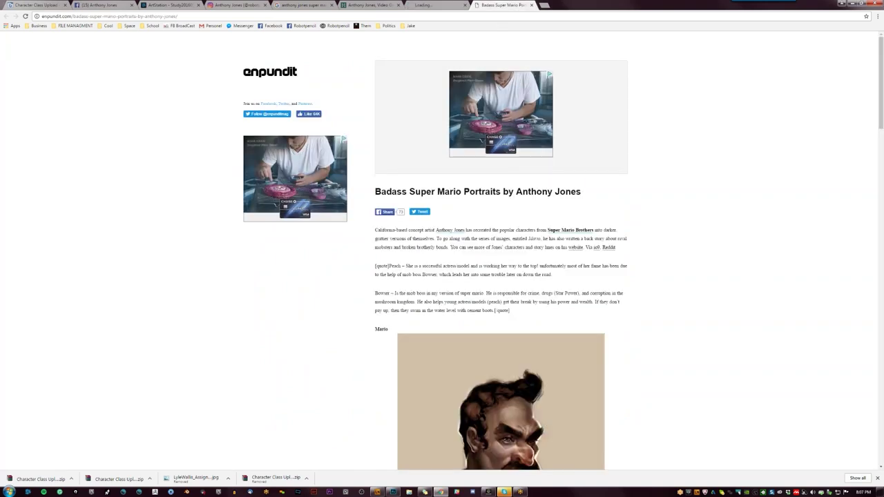
pyautogui.scroll(-3, 580, 168)
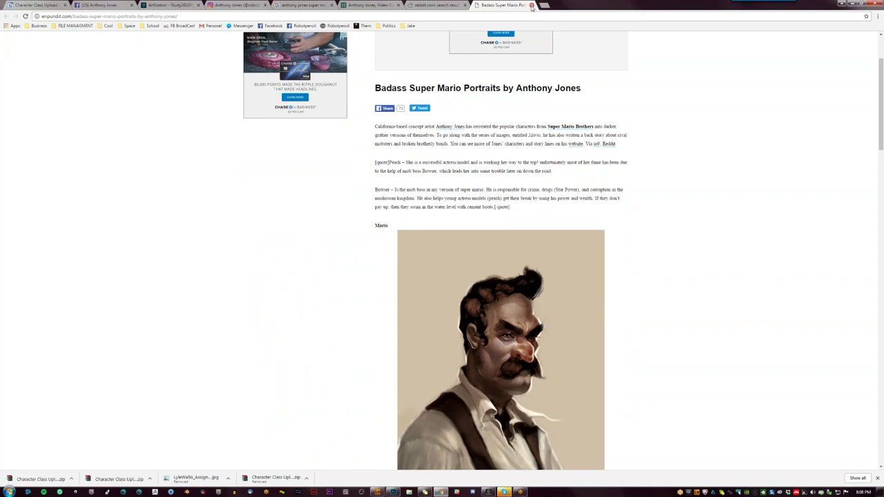
pyautogui.click(532, 5)
pyautogui.click(359, 5)
pyautogui.click(398, 5)
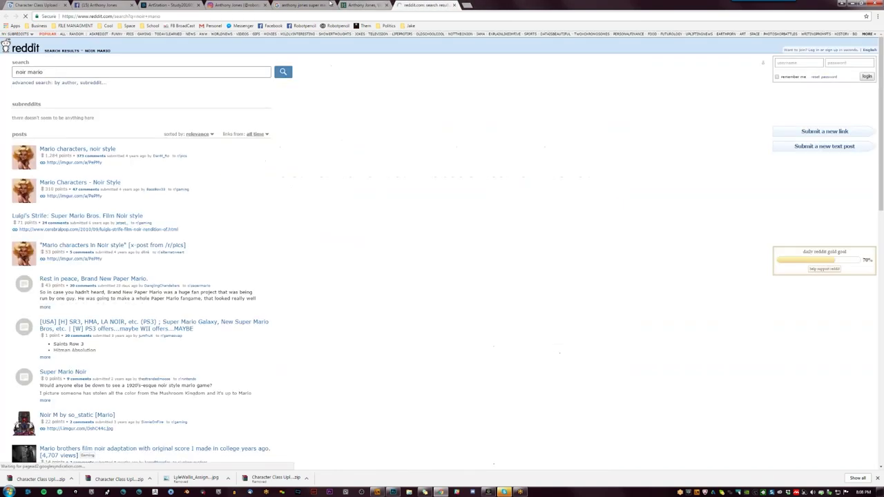
pyautogui.click(299, 5)
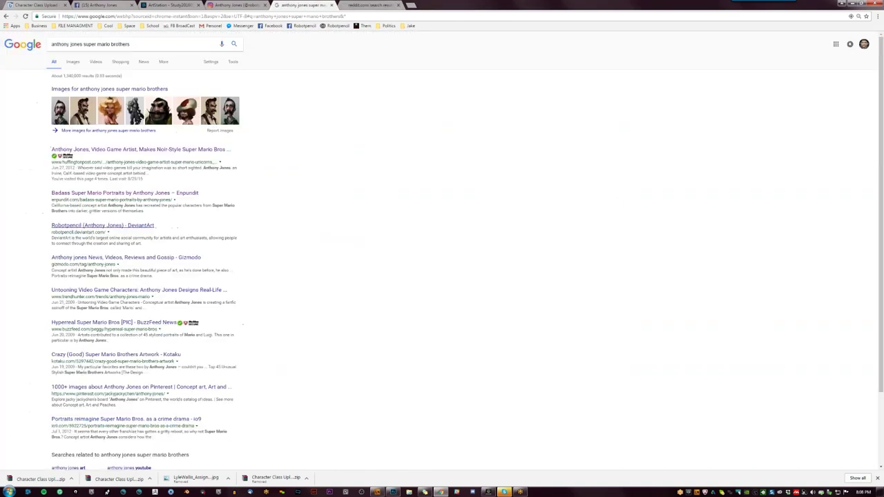
# Step: Open the Gizmodo result about the artist and briefly check its "done before" and artist website links, closing each linked page
pyautogui.click(126, 258)
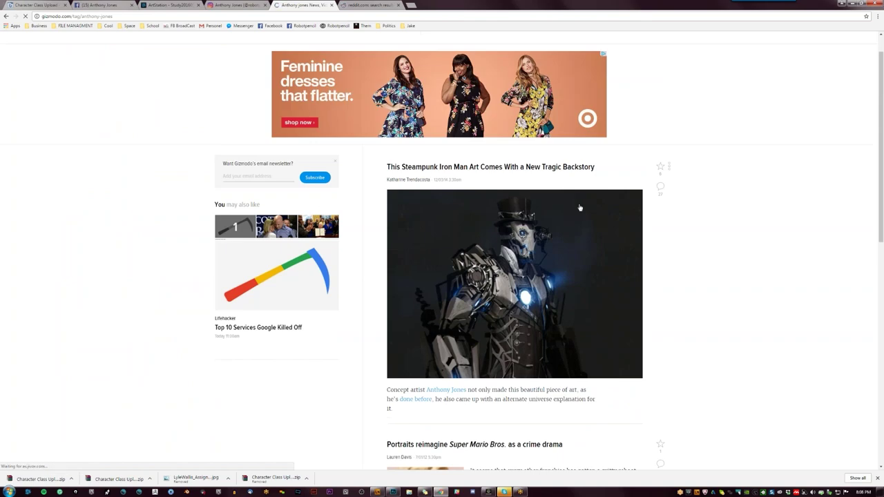
pyautogui.scroll(-2, 577, 213)
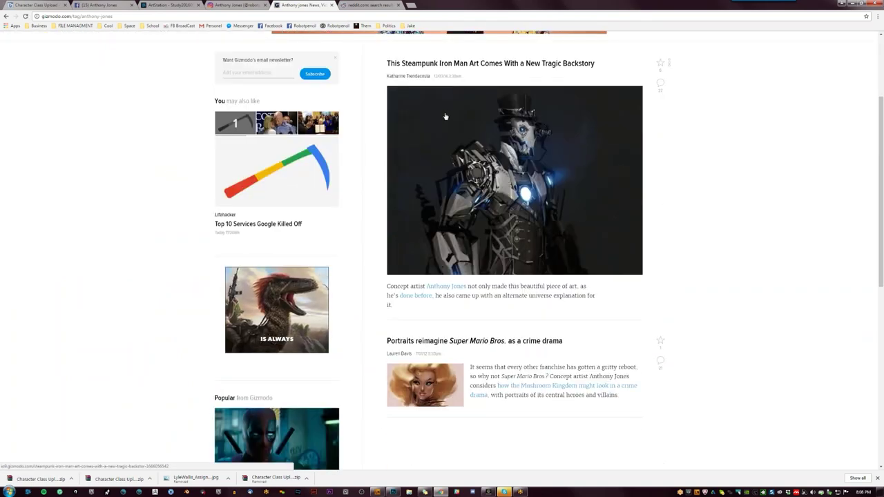
pyautogui.scroll(-1, 443, 126)
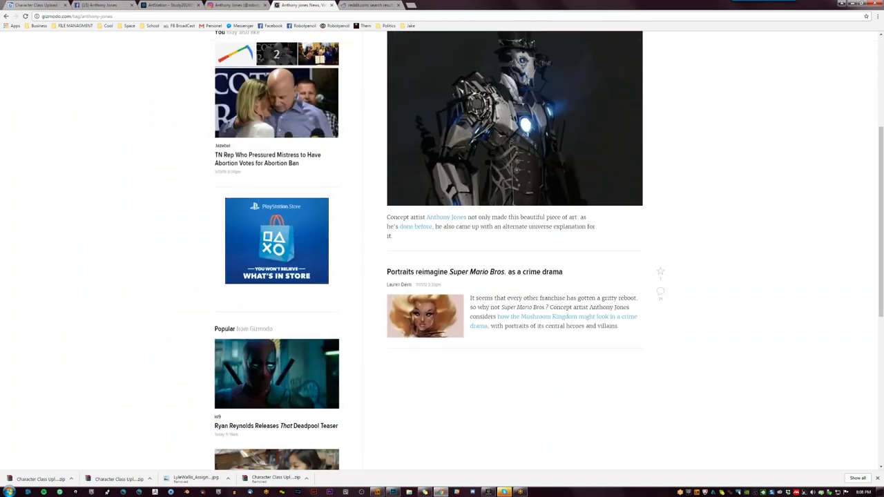
pyautogui.click(423, 229)
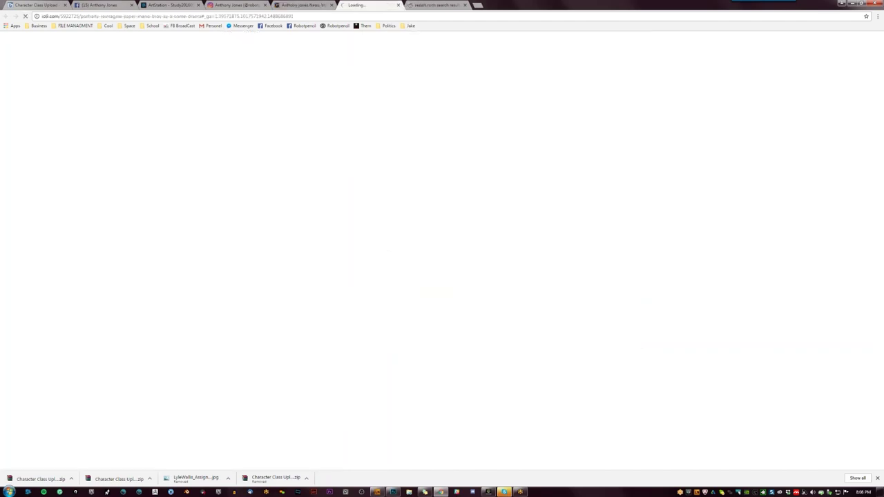
pyautogui.click(398, 5)
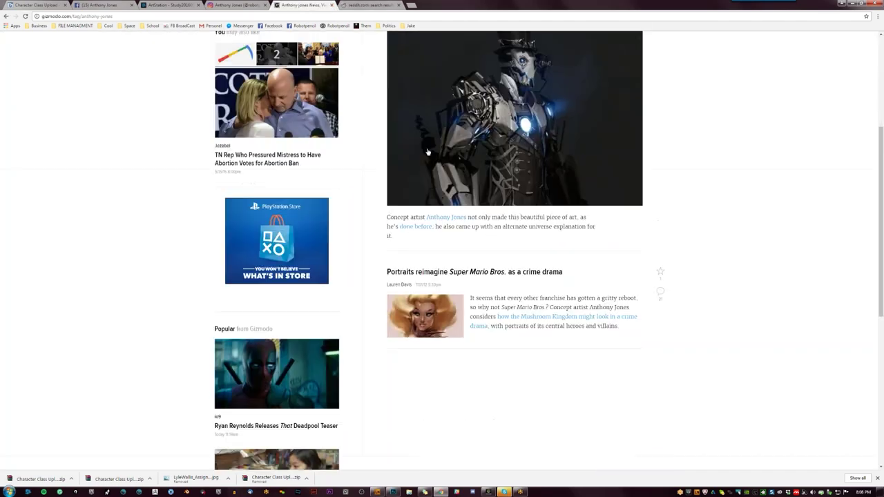
pyautogui.click(456, 220)
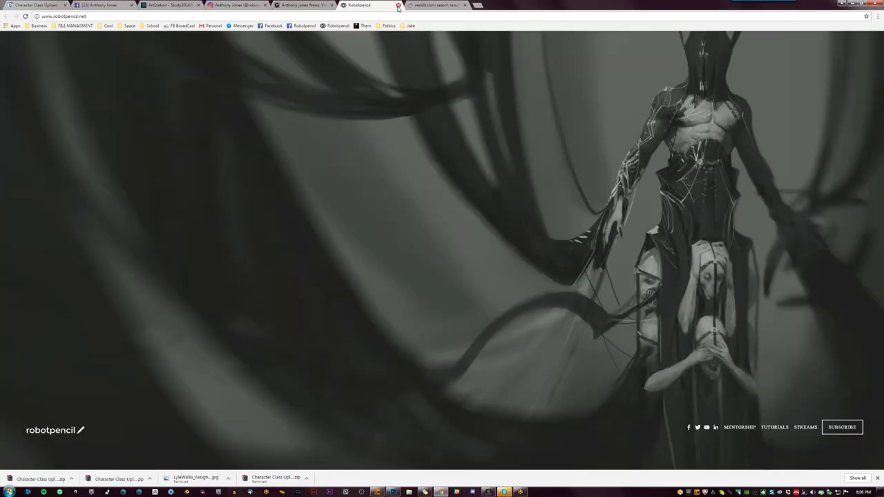
pyautogui.click(398, 5)
# Step: Browse the Gizmodo page, open the Steampunk Iron Man article, and examine its artwork and backstory
pyautogui.scroll(2, 532, 249)
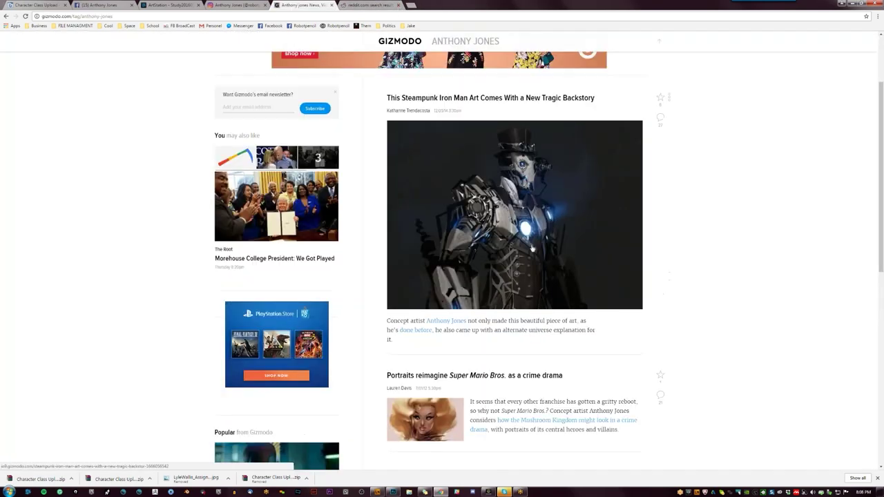
pyautogui.scroll(-3, 532, 249)
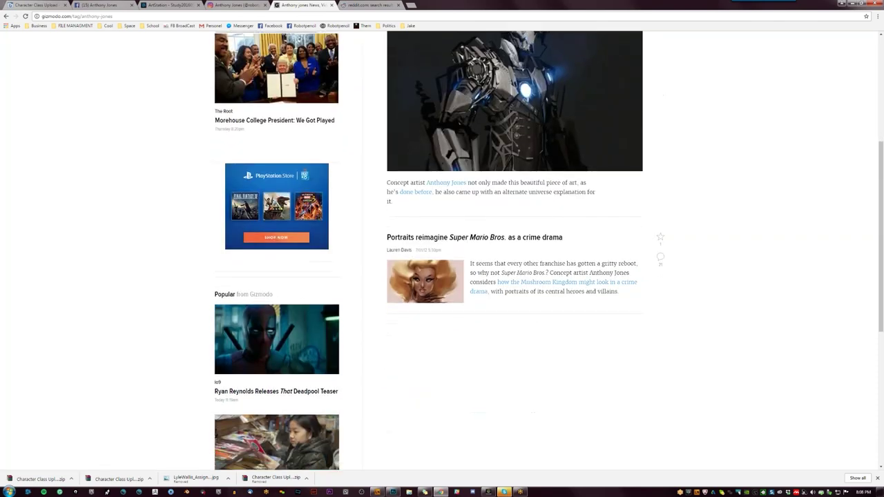
pyautogui.scroll(-8, 566, 200)
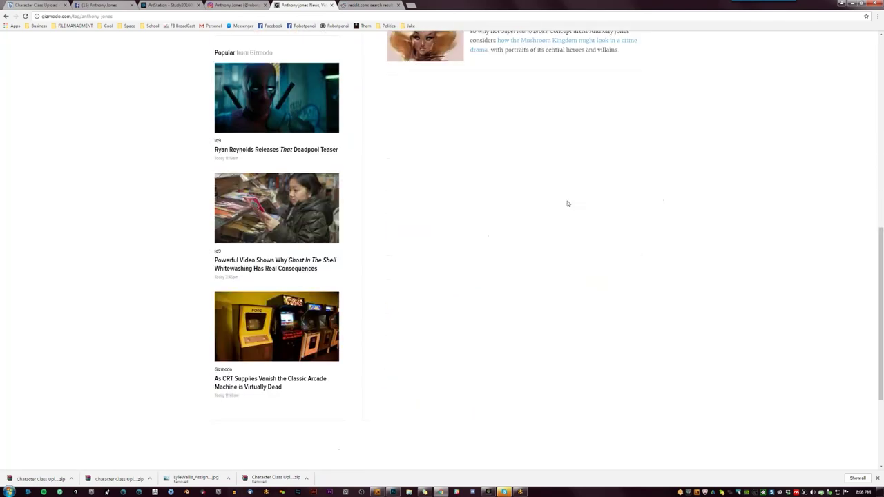
pyautogui.scroll(5, 566, 200)
pyautogui.scroll(6, 566, 201)
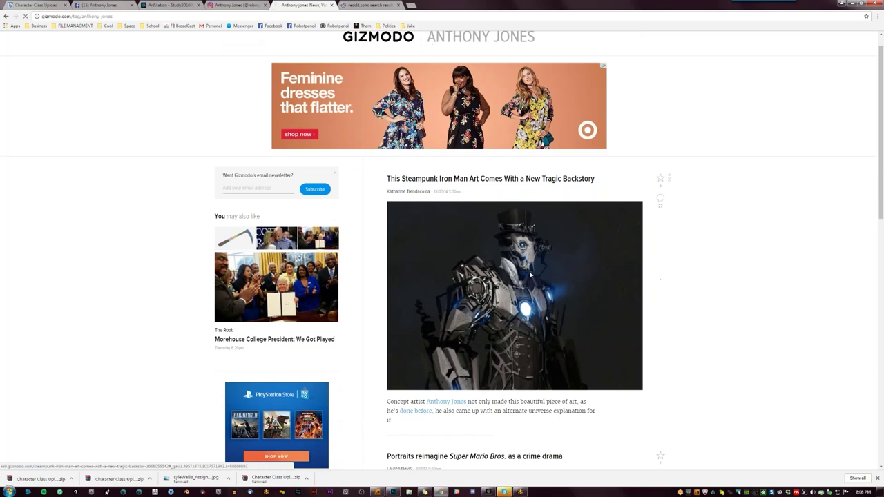
pyautogui.scroll(-5, 518, 173)
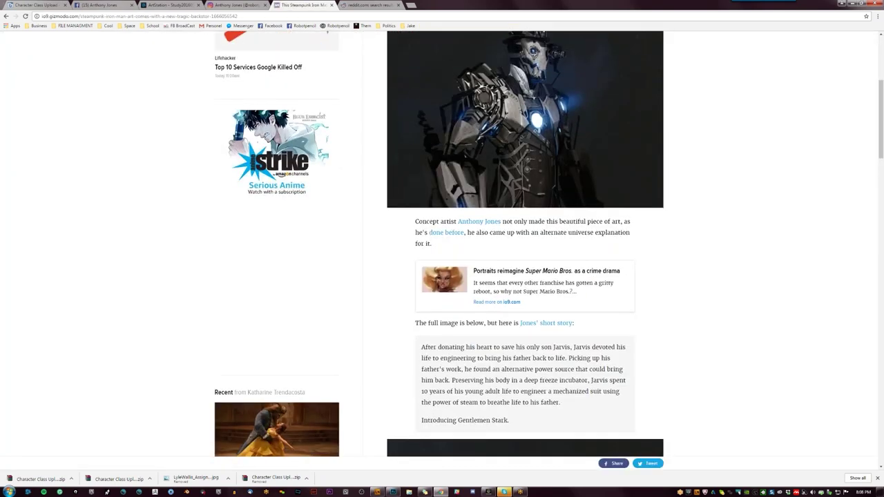
pyautogui.scroll(-1, 700, 296)
pyautogui.scroll(4, 687, 297)
pyautogui.scroll(-1, 688, 298)
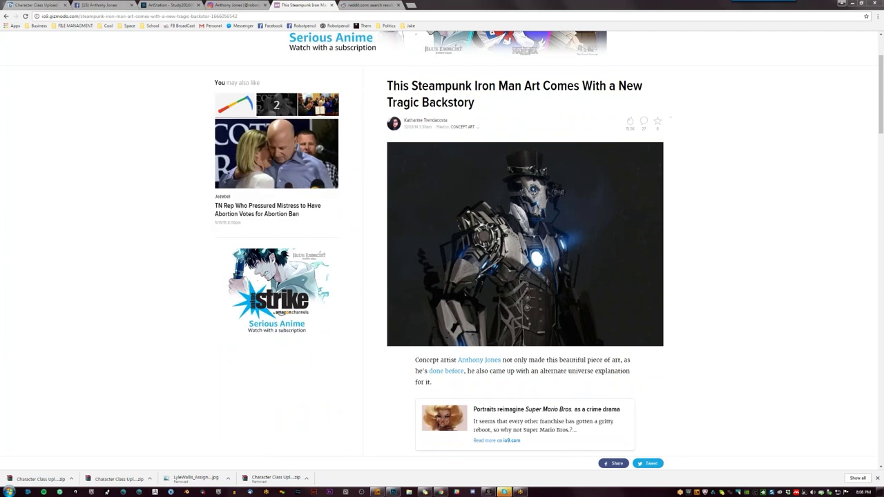
# Step: Read the short story in the Steampunk Iron Man article and examine the full-length artwork below it
pyautogui.scroll(-3, 687, 209)
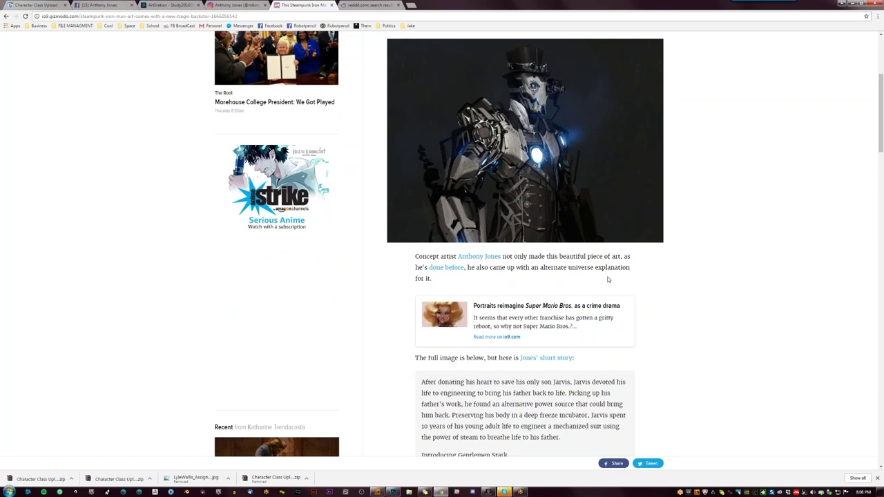
pyautogui.scroll(-3, 486, 270)
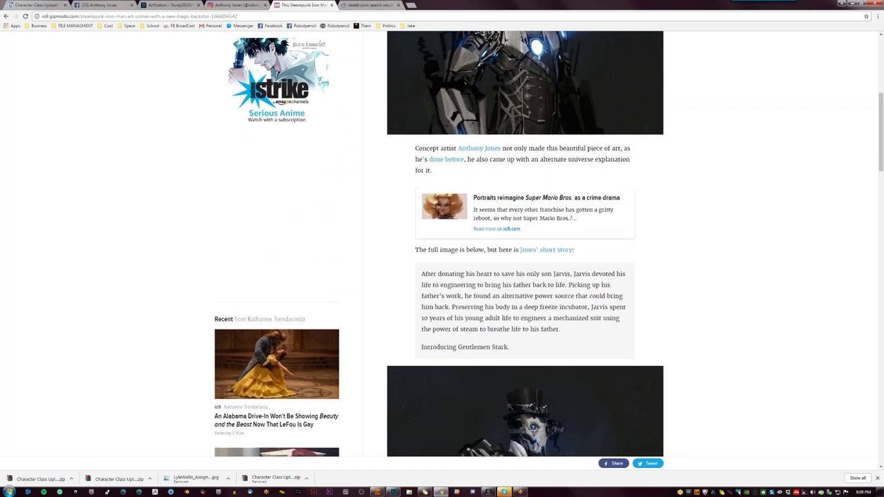
pyautogui.scroll(-1, 492, 257)
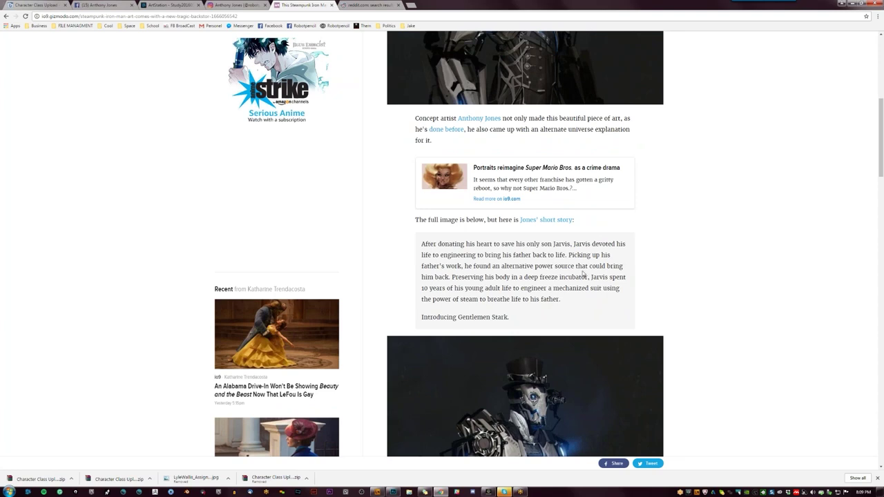
pyautogui.scroll(-1, 583, 274)
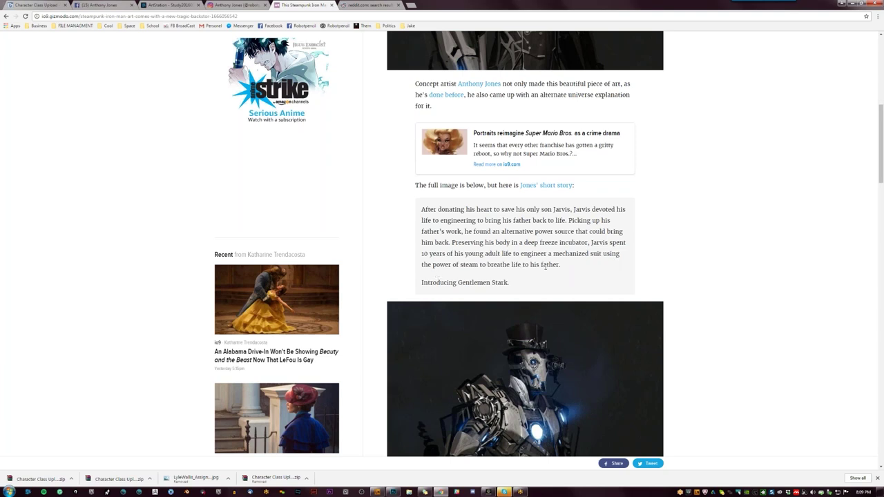
pyautogui.scroll(-1, 561, 274)
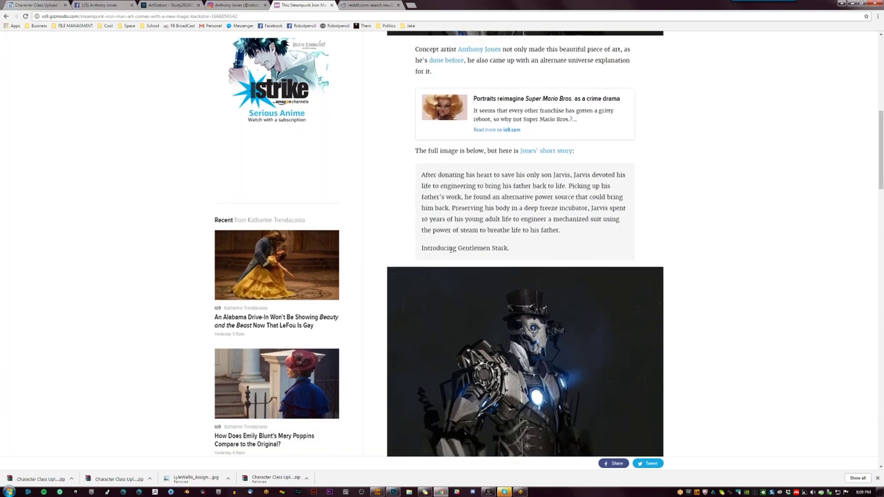
pyautogui.scroll(-5, 629, 274)
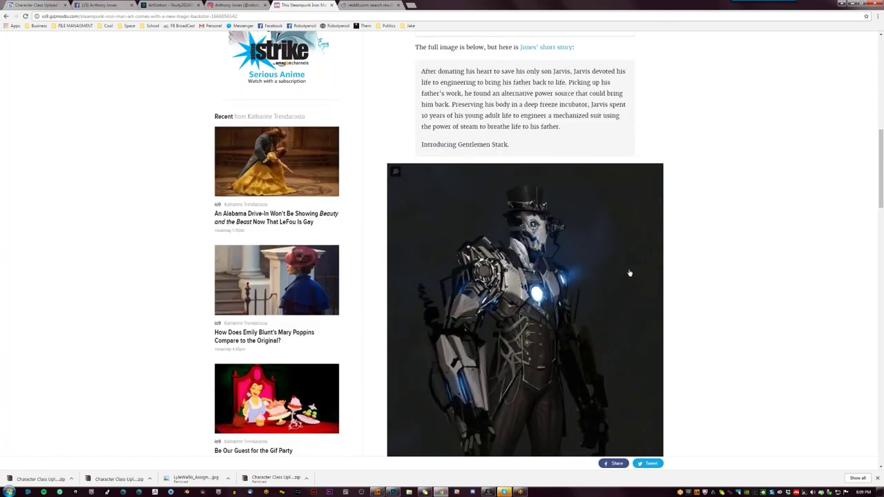
pyautogui.scroll(-2, 629, 274)
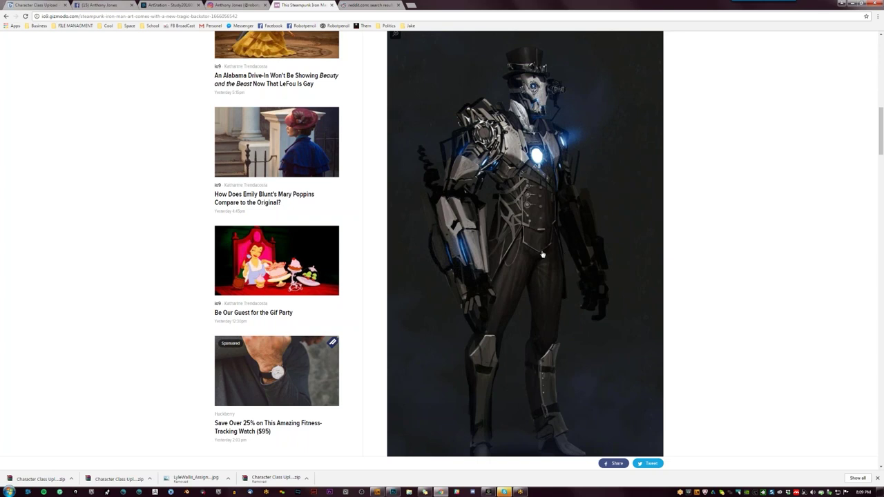
pyautogui.scroll(3, 577, 270)
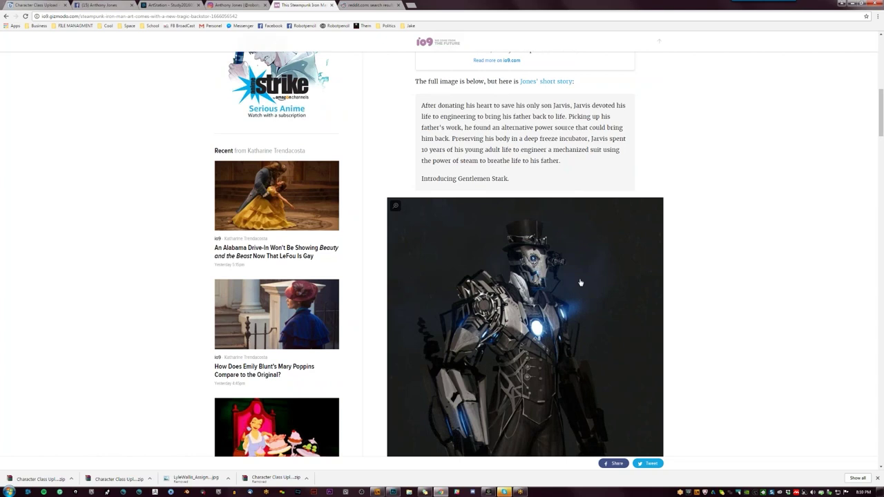
pyautogui.scroll(-3, 581, 283)
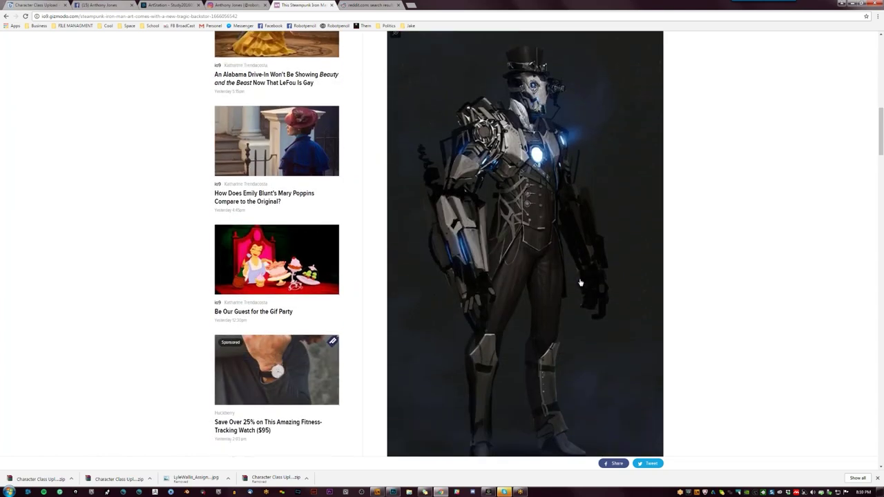
pyautogui.scroll(1, 580, 275)
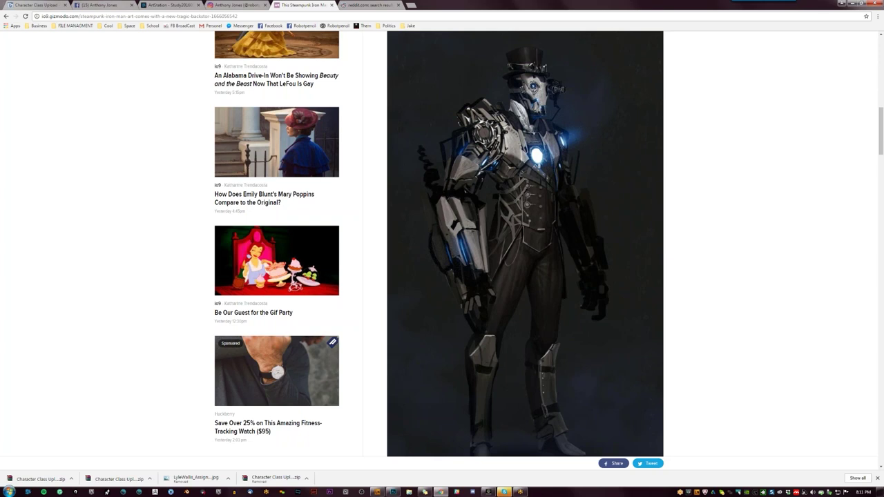
pyautogui.scroll(1, 525, 245)
# Step: Open the "Mario characters, noir style" post from the Reddit search results and highlight the view count at the end of its Imgur gallery
pyautogui.click(370, 5)
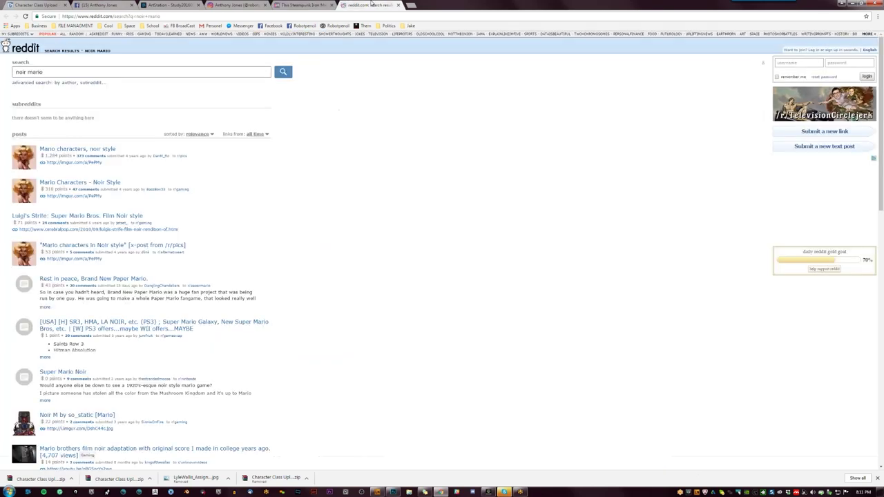
pyautogui.click(107, 149)
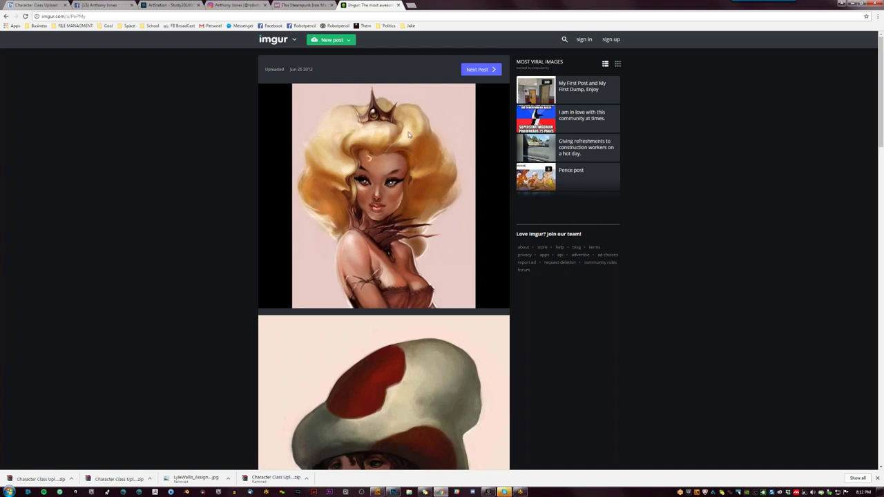
pyautogui.scroll(-1, 404, 136)
pyautogui.scroll(-13, 405, 135)
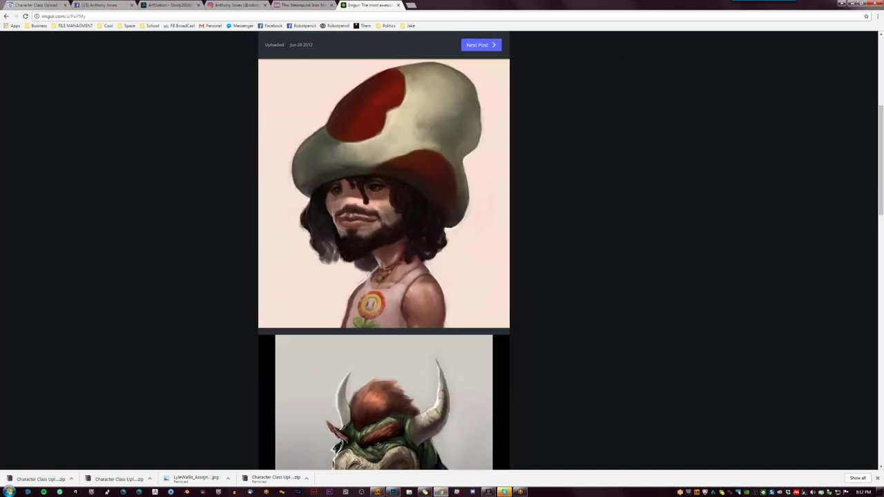
pyautogui.scroll(-3, 353, 265)
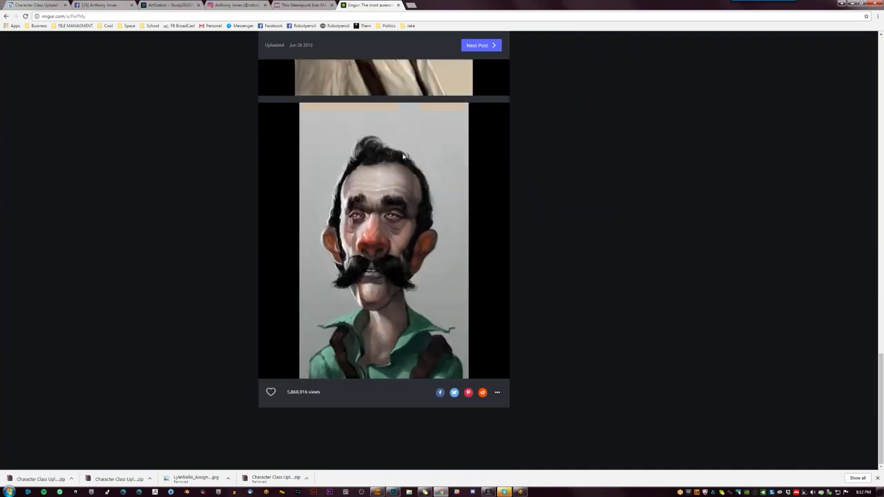
pyautogui.moveTo(288, 398); pyautogui.dragTo(362, 474)
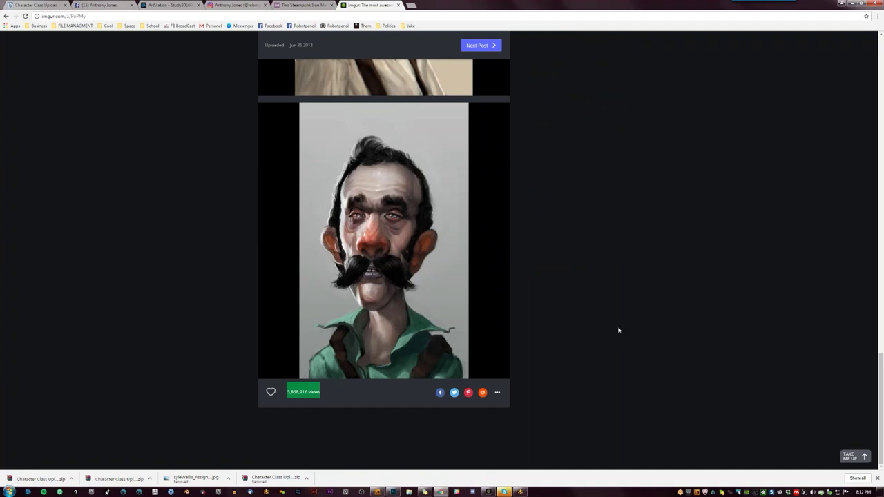
# Step: Skim the Imgur gallery again from its start and study the crowned princess portrait
pyautogui.scroll(15, 619, 330)
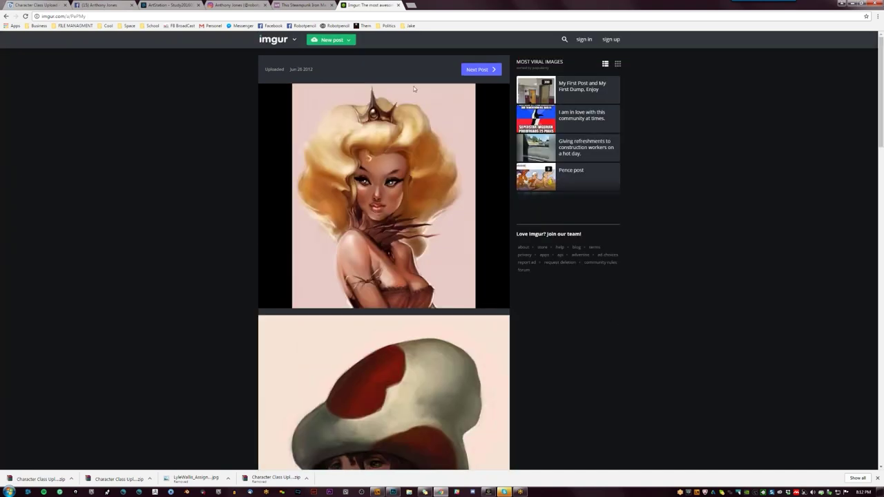
pyautogui.scroll(-2, 385, 178)
pyautogui.scroll(-15, 384, 178)
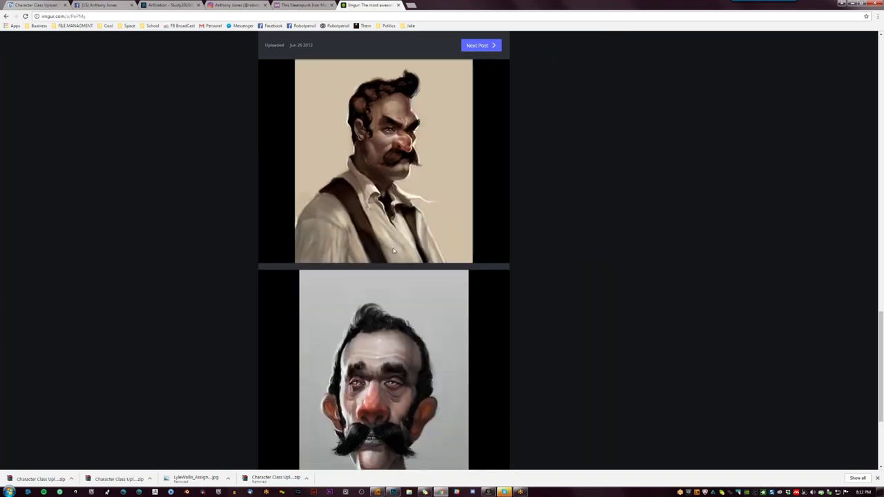
pyautogui.scroll(15, 392, 276)
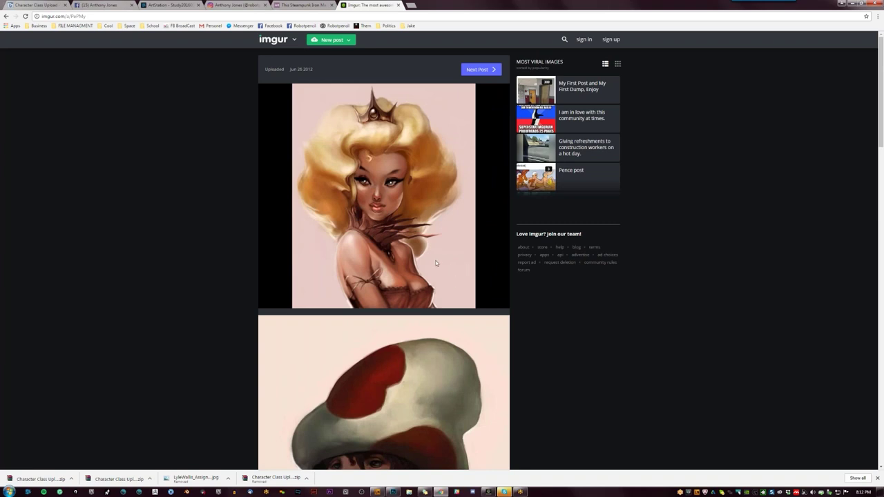
pyautogui.scroll(-1, 436, 263)
pyautogui.scroll(-1, 436, 263)
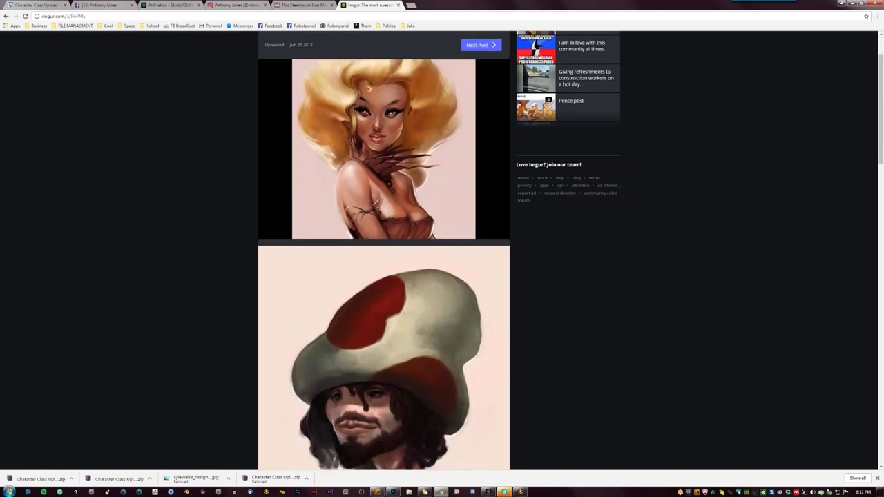
pyautogui.scroll(1, 442, 252)
pyautogui.scroll(-1, 445, 241)
pyautogui.scroll(1, 445, 241)
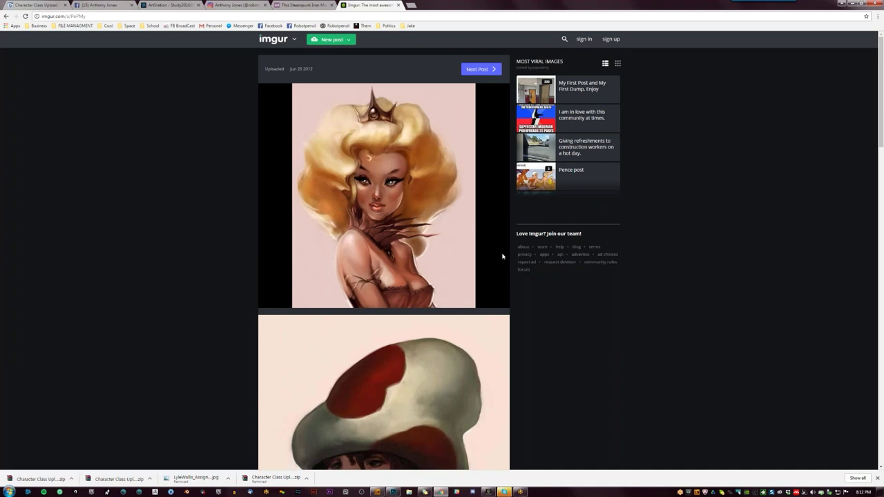
# Step: Examine the mushroom-hat, horned-monster and moustached character portraits one after another through to the gallery's last image
pyautogui.scroll(-4, 444, 263)
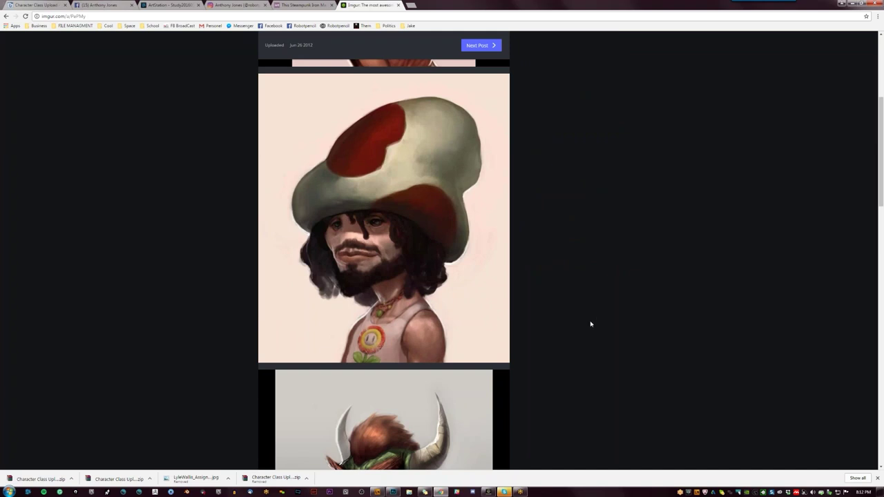
pyautogui.scroll(-5, 591, 324)
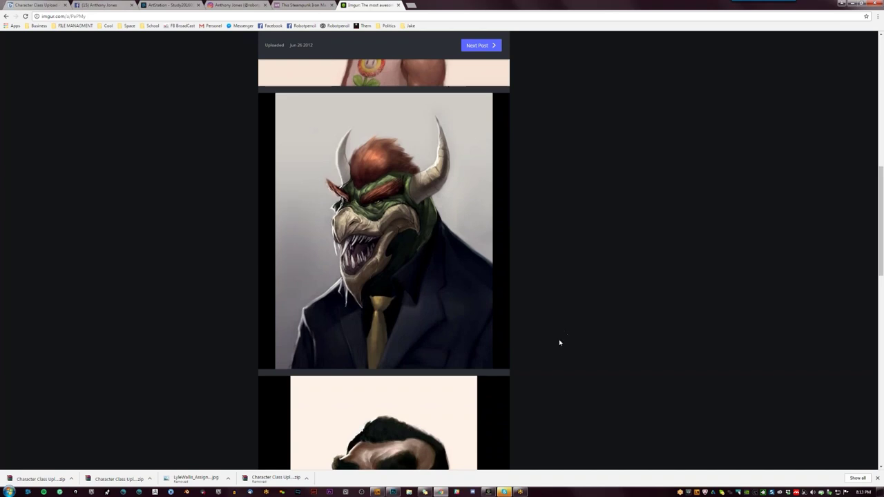
pyautogui.scroll(-8, 560, 339)
pyautogui.scroll(3, 560, 343)
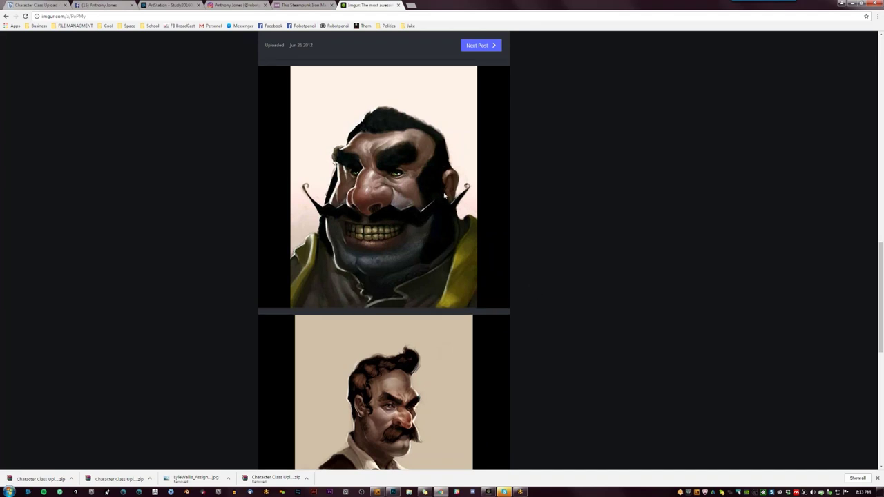
pyautogui.scroll(6, 445, 196)
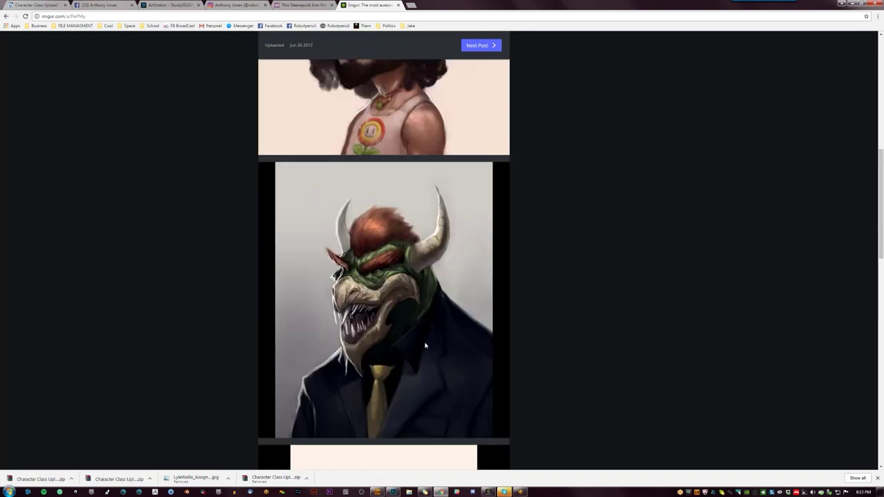
pyautogui.scroll(-10, 455, 345)
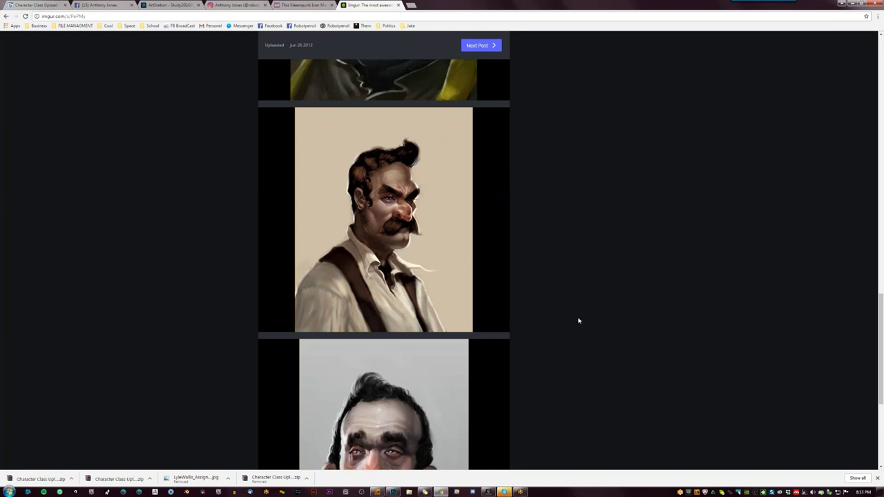
pyautogui.scroll(1, 579, 320)
pyautogui.scroll(-1, 573, 324)
pyautogui.scroll(-3, 600, 313)
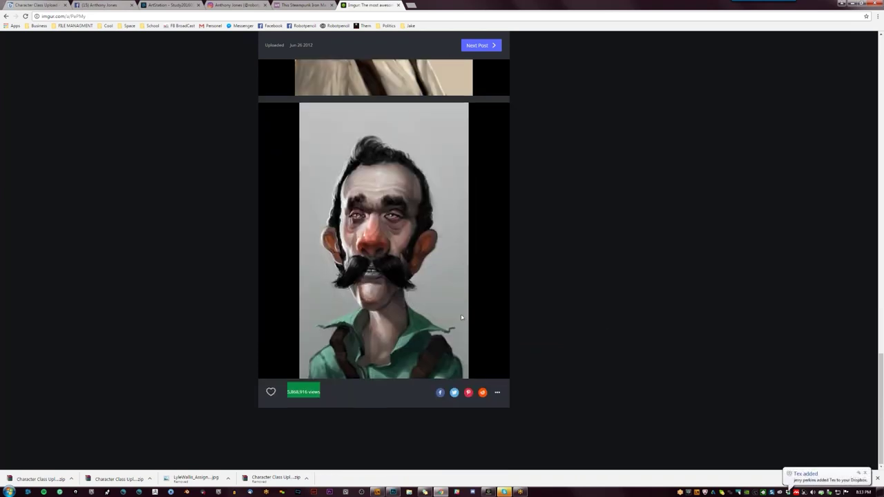
# Step: Study the green-shirted Luigi portrait alongside the Mario portrait above it
pyautogui.scroll(2, 624, 286)
pyautogui.scroll(-2, 617, 293)
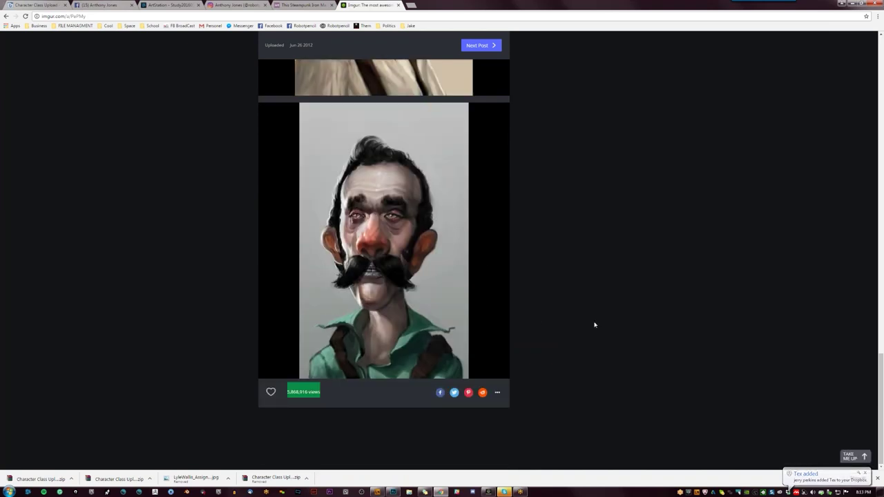
pyautogui.scroll(1, 594, 325)
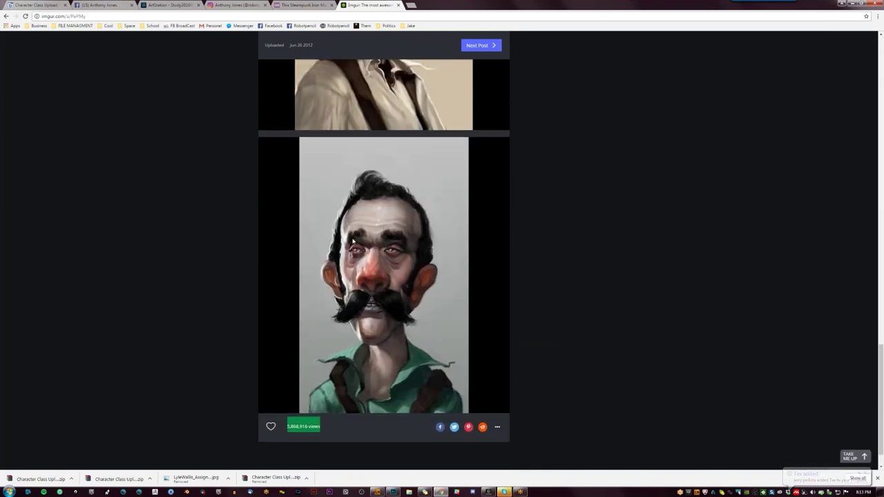
pyautogui.scroll(3, 537, 343)
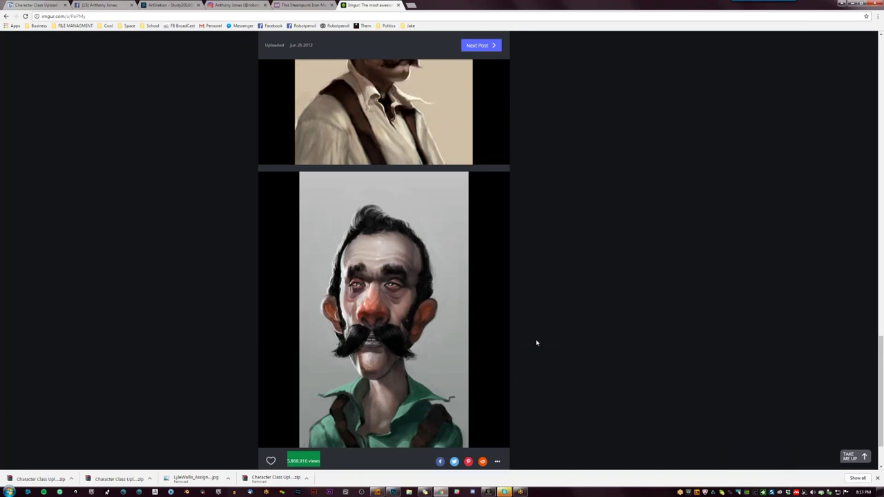
pyautogui.scroll(-1, 543, 318)
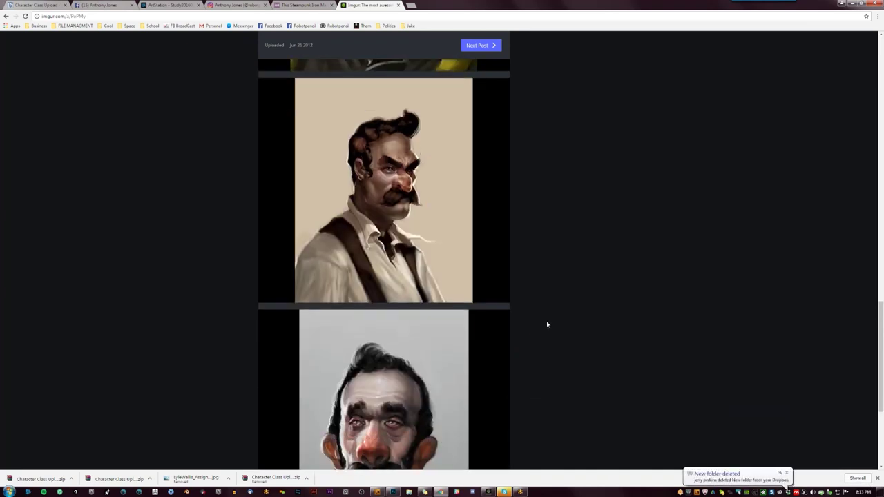
# Step: Compare the noir Mario character portraits across the whole gallery, going back to the princess portrait
pyautogui.scroll(3, 547, 320)
pyautogui.scroll(5, 548, 320)
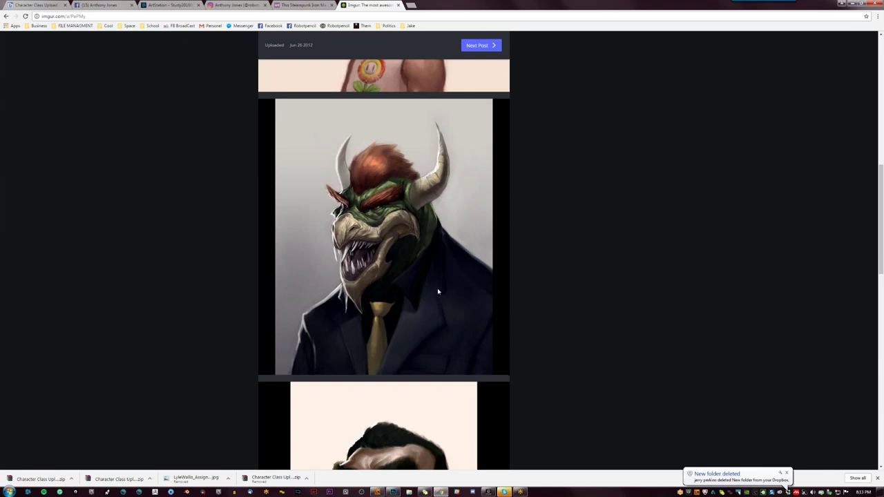
pyautogui.scroll(-3, 548, 320)
pyautogui.scroll(2, 602, 299)
pyautogui.scroll(5, 602, 299)
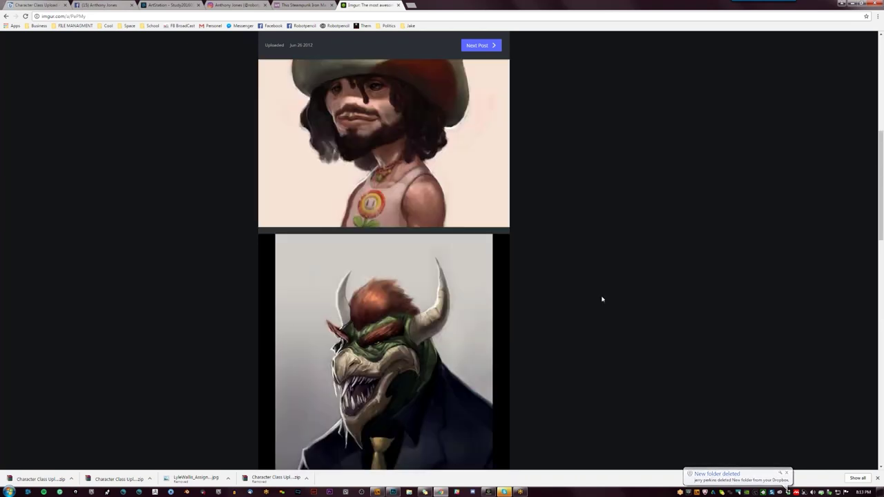
pyautogui.scroll(-2, 603, 302)
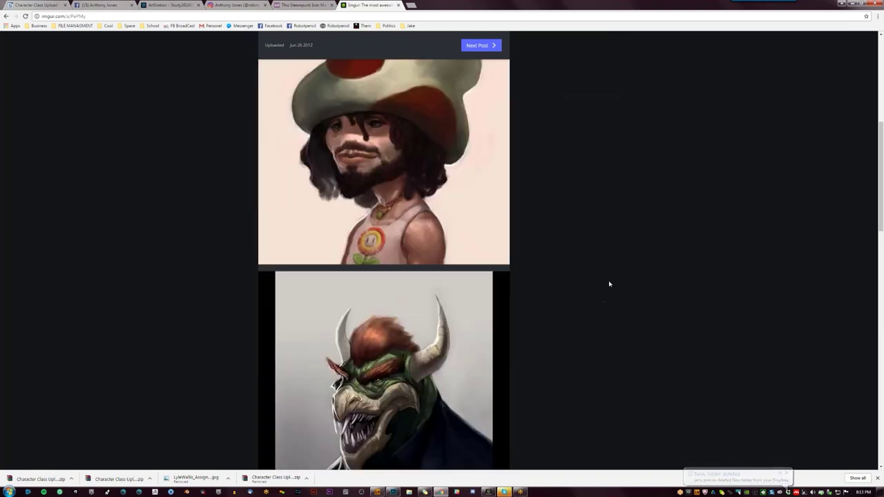
pyautogui.scroll(5, 600, 291)
pyautogui.scroll(-12, 605, 310)
pyautogui.scroll(5, 607, 336)
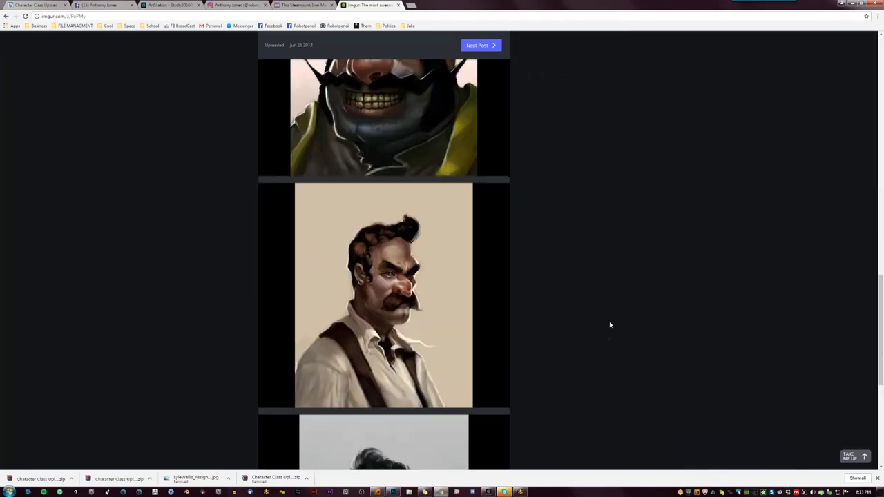
pyautogui.scroll(-12, 615, 332)
pyautogui.scroll(5, 615, 315)
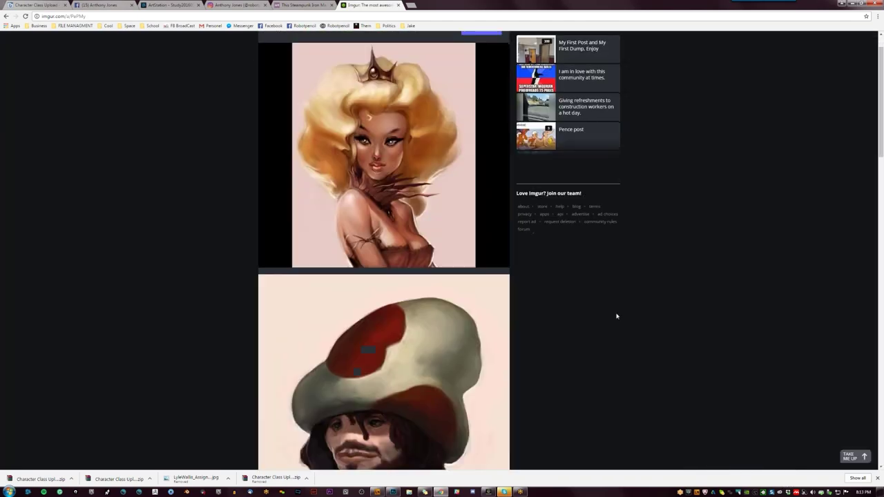
# Step: Study the moustached man in suspenders further down the Imgur gallery
pyautogui.scroll(-8, 617, 317)
pyautogui.scroll(1, 617, 316)
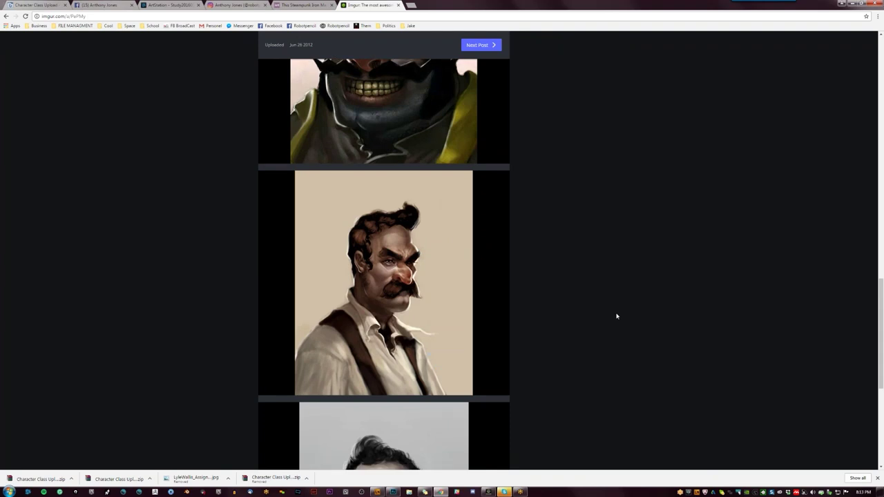
pyautogui.scroll(-1, 617, 317)
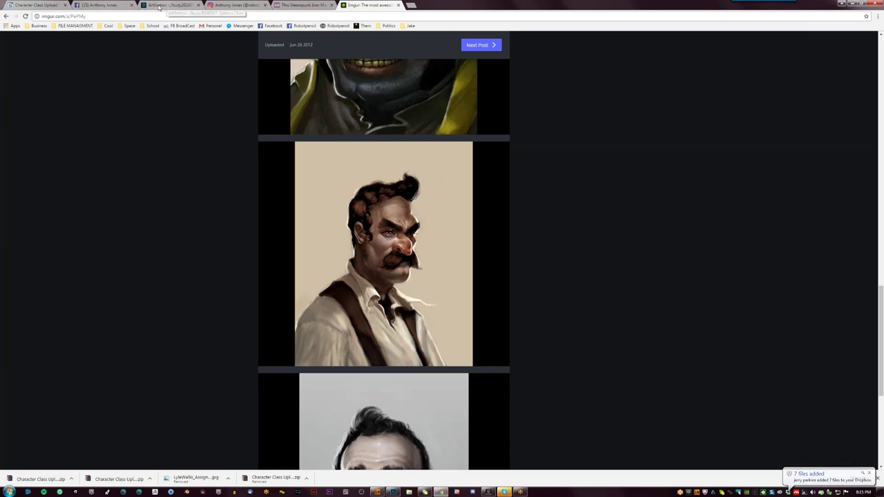
# Step: Close the Gizmodo steampunk Iron Man article, the Imgur gallery and the robotpencil Instagram profile
pyautogui.click(322, 5)
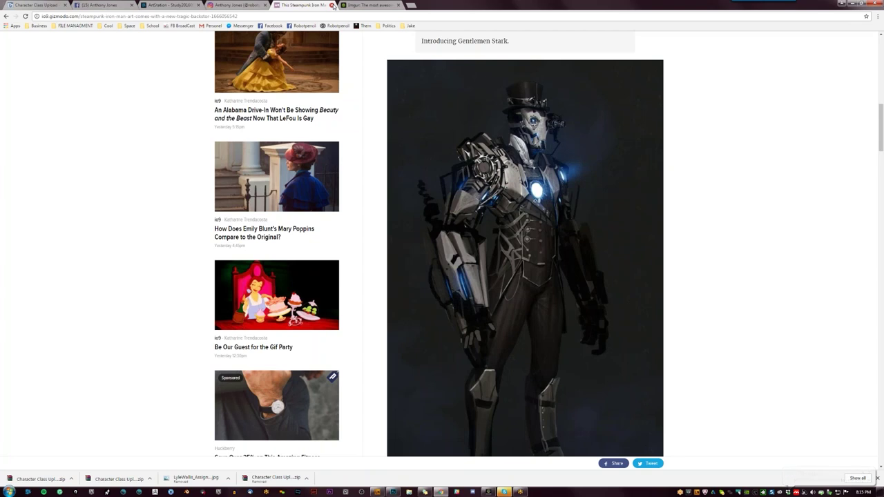
pyautogui.click(332, 5)
pyautogui.click(332, 5)
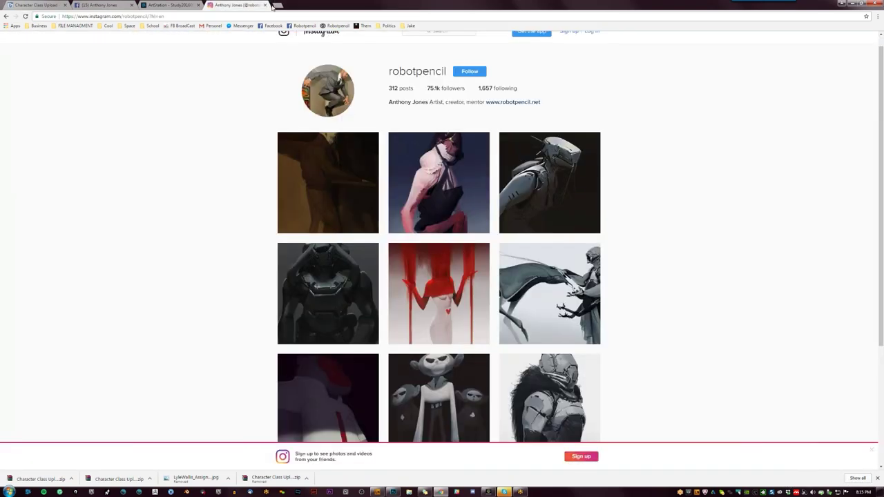
pyautogui.click(265, 5)
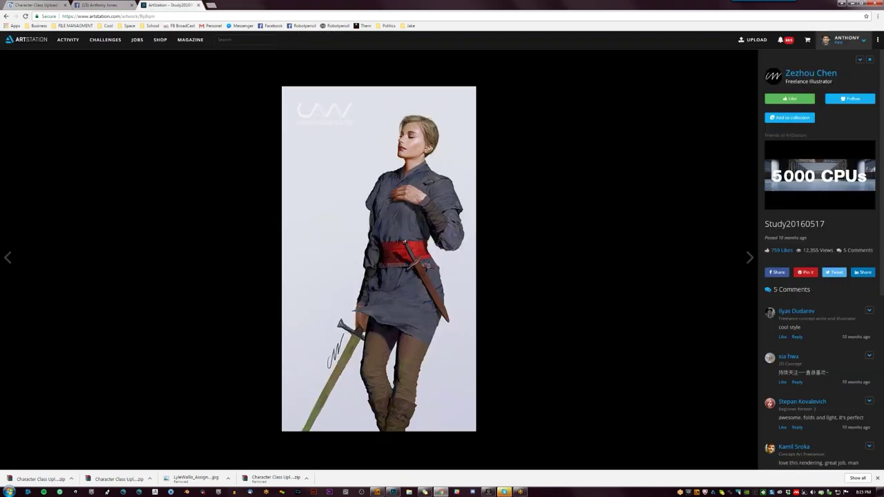
# Step: View the signed-in account's own ArtStation portfolio, and go to the ArtStation home page
pyautogui.moveTo(847, 42)
pyautogui.click(833, 59)
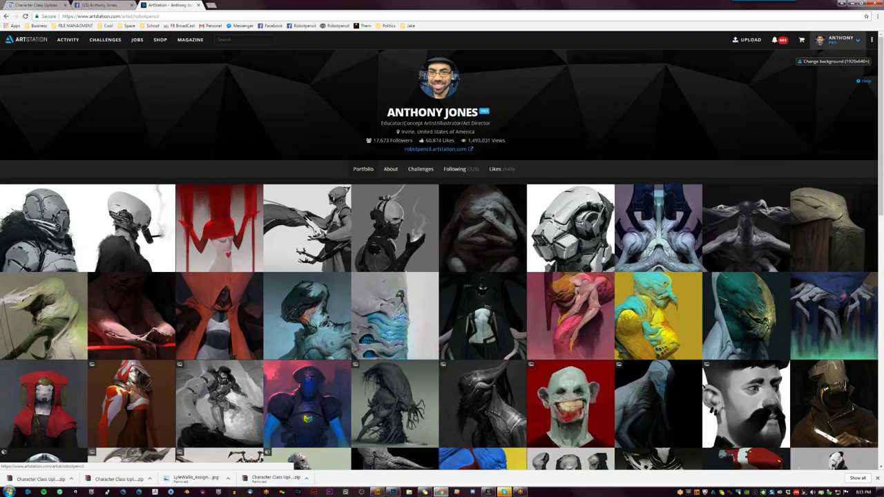
pyautogui.click(27, 39)
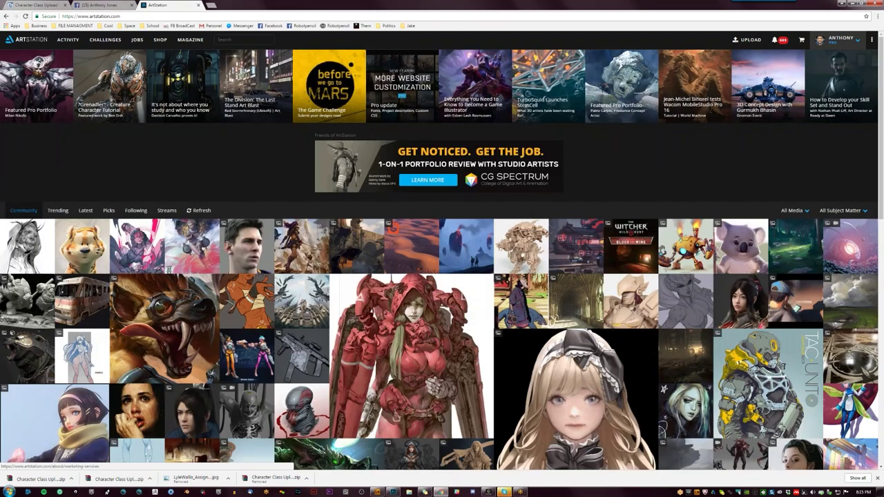
# Step: Browse the ArtStation community artworks and open the green-lit Feral Warwick piece at full view
pyautogui.scroll(-1, 51, 99)
pyautogui.scroll(-2, 703, 97)
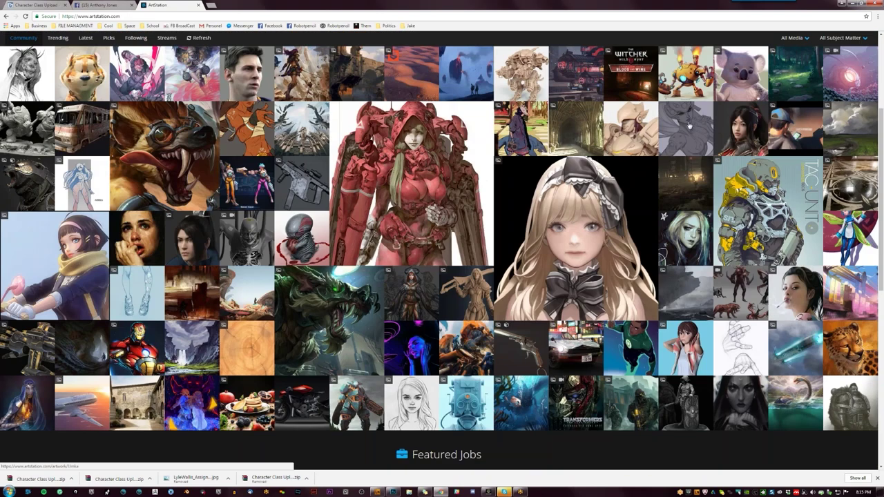
pyautogui.click(310, 301)
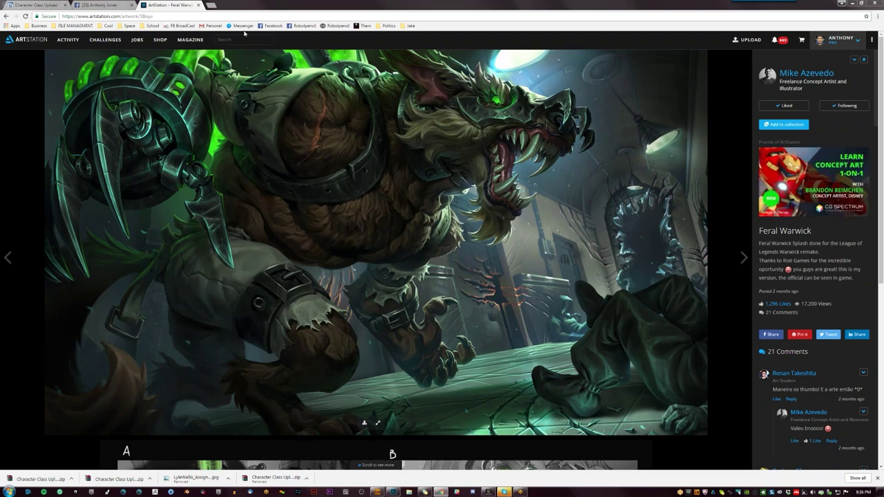
# Step: Close the ArtStation artwork and the Facebook photo album, leaving only the Box upload folder open
pyautogui.click(199, 5)
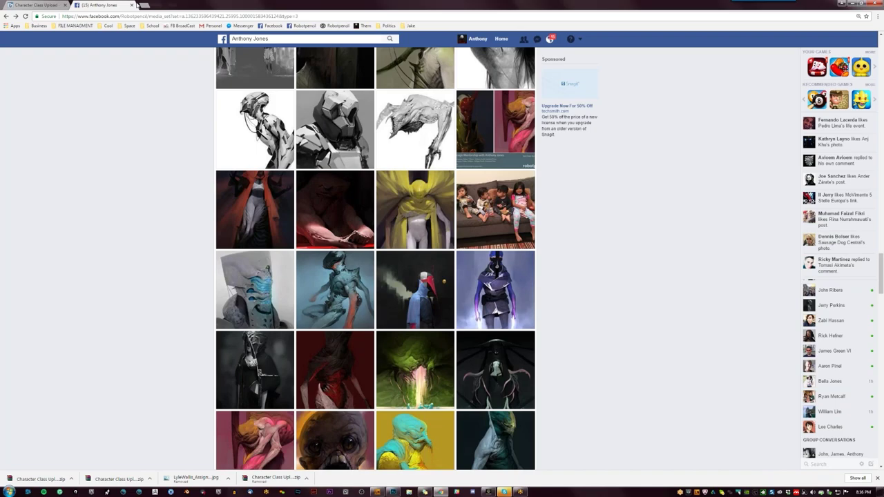
pyautogui.click(131, 5)
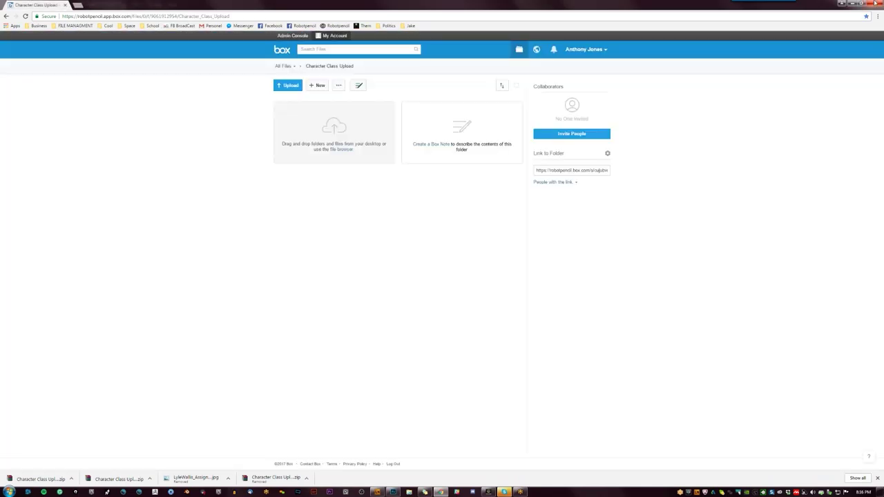